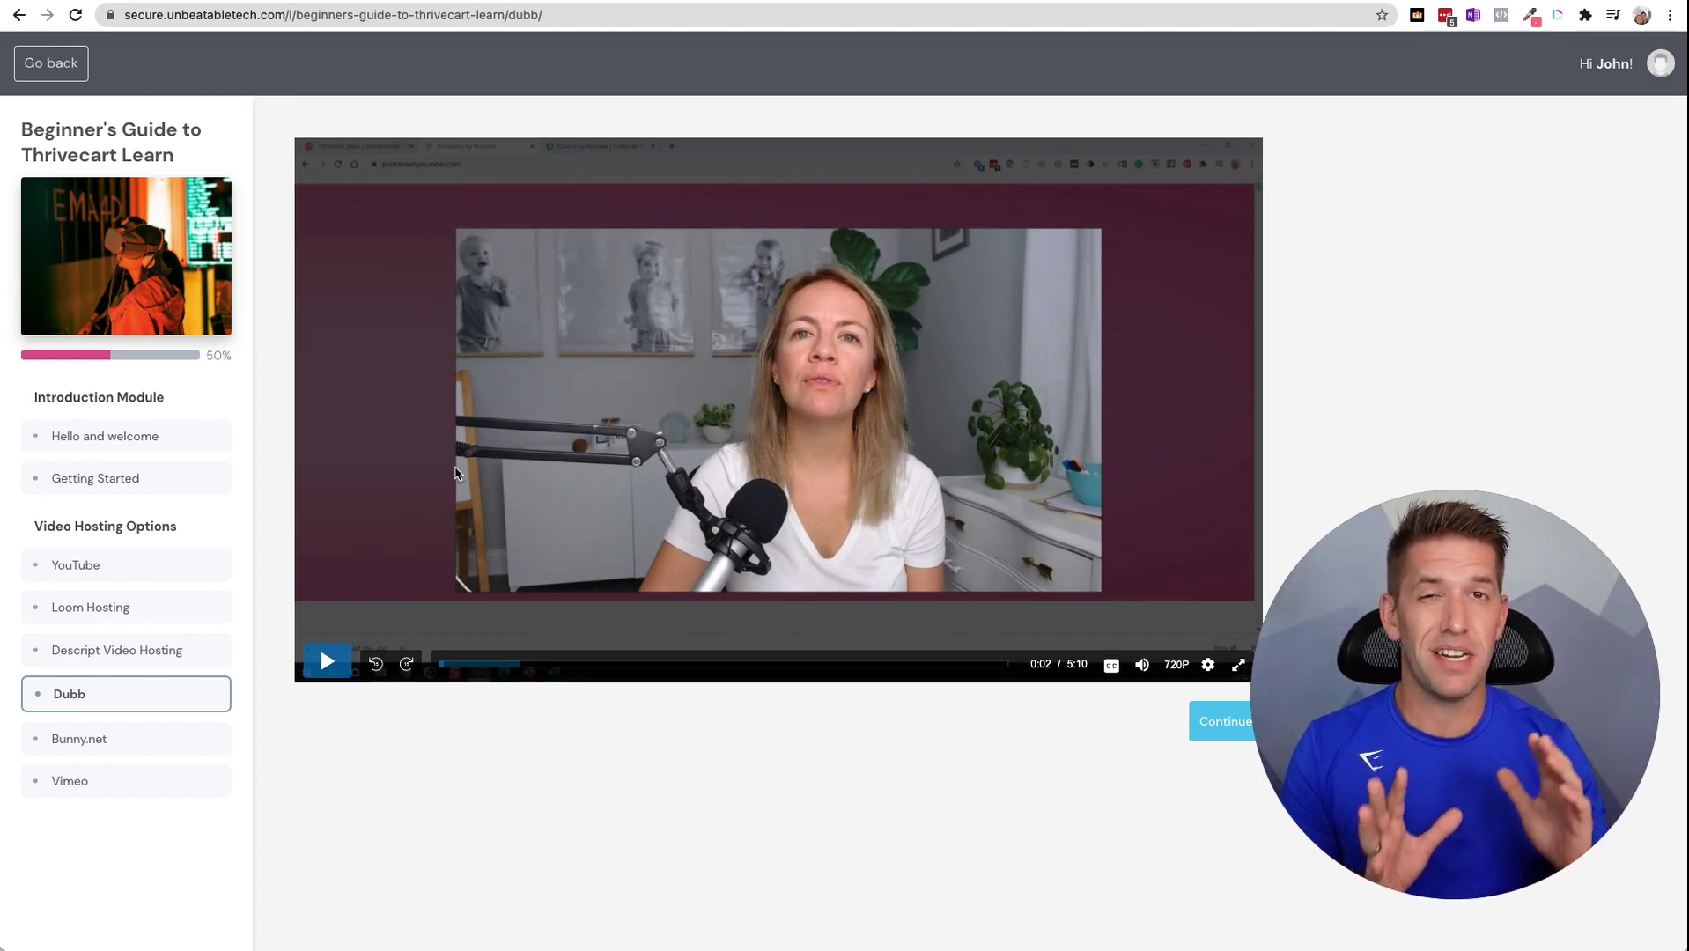
- Open the YouTube lesson under Video Hosting Options in the course sidebar
left_click(74, 577)
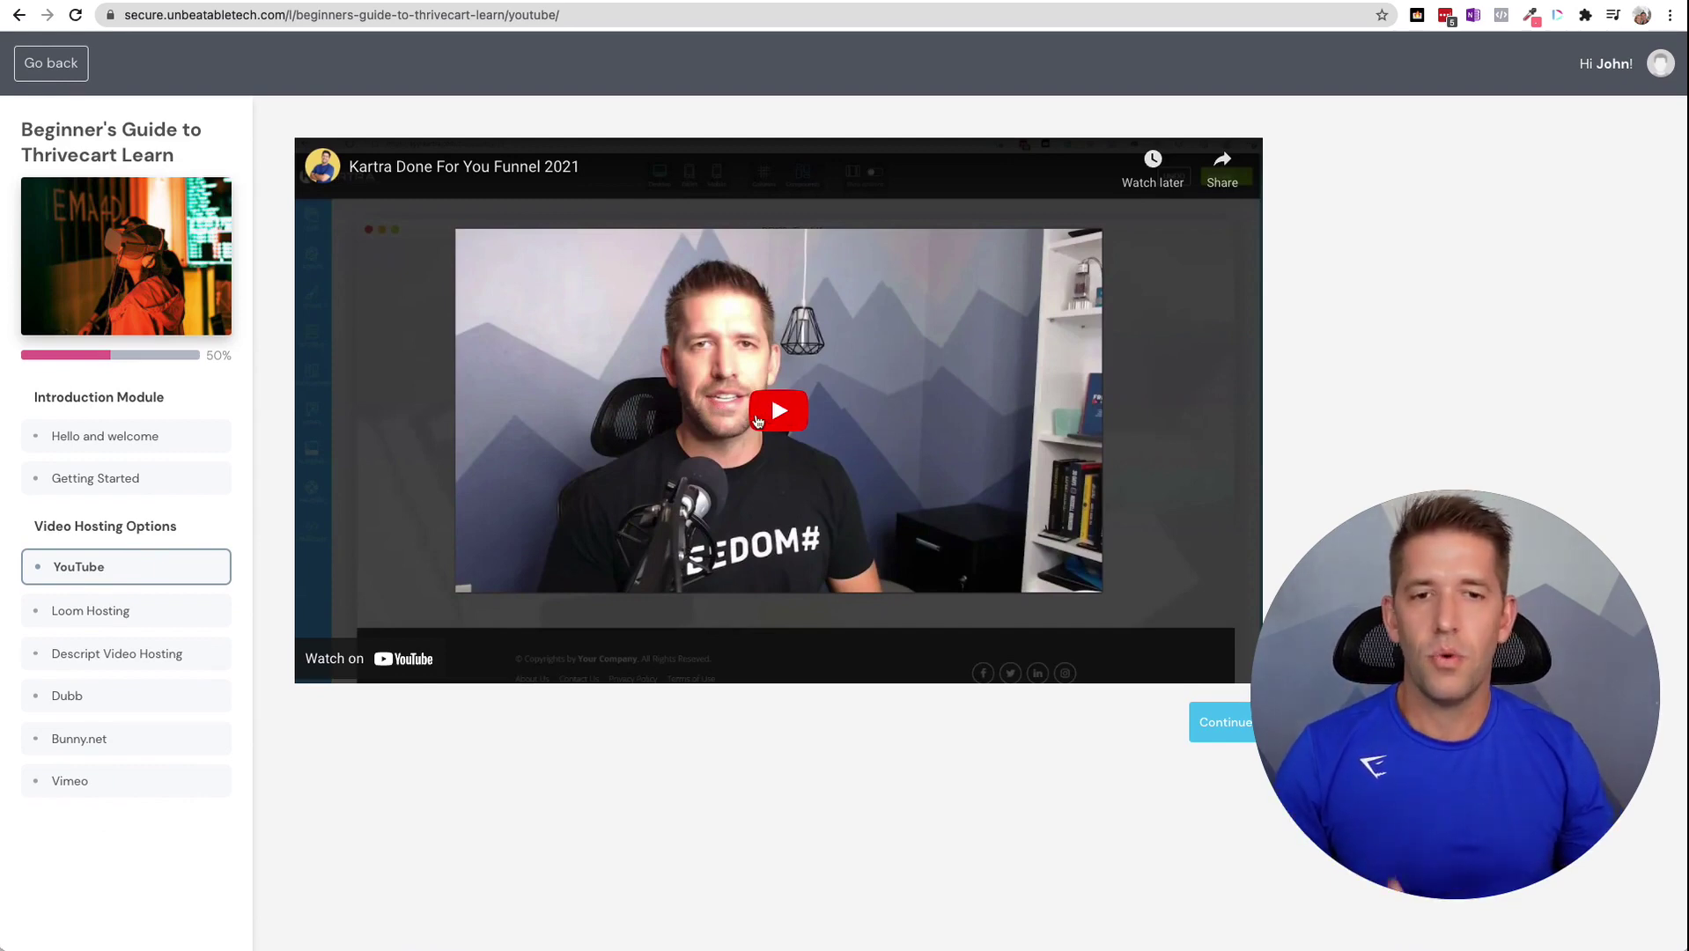
- Play the embedded YouTube video briefly, then pause it at 33:17
left_click(758, 422)
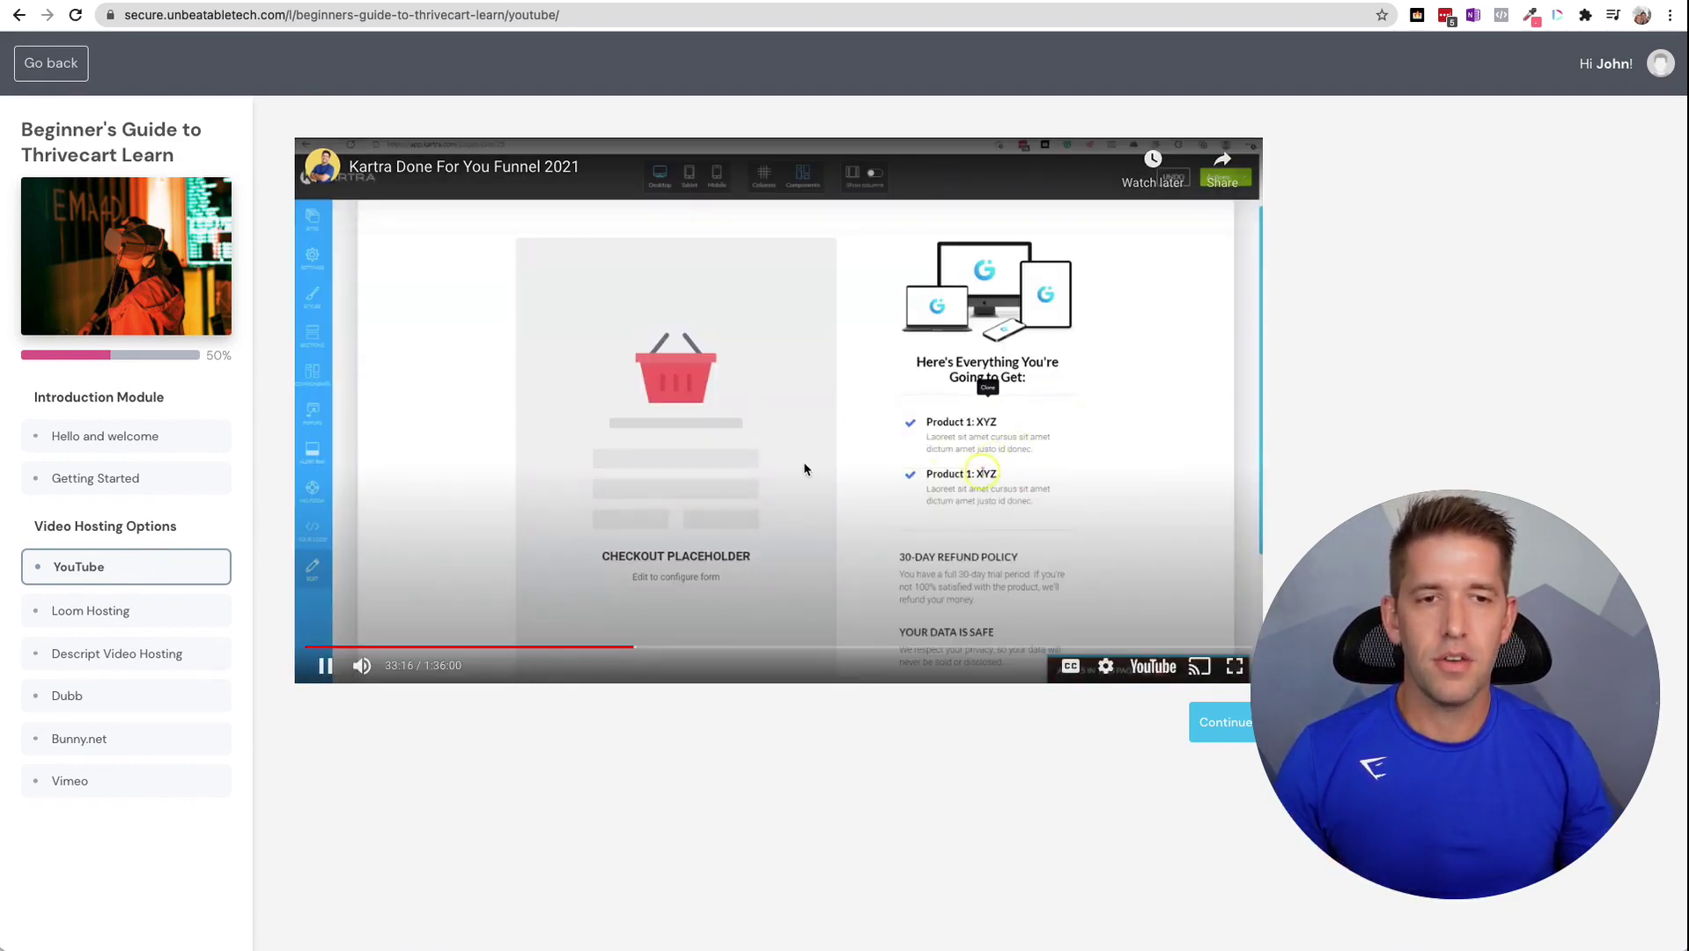
left_click(804, 464)
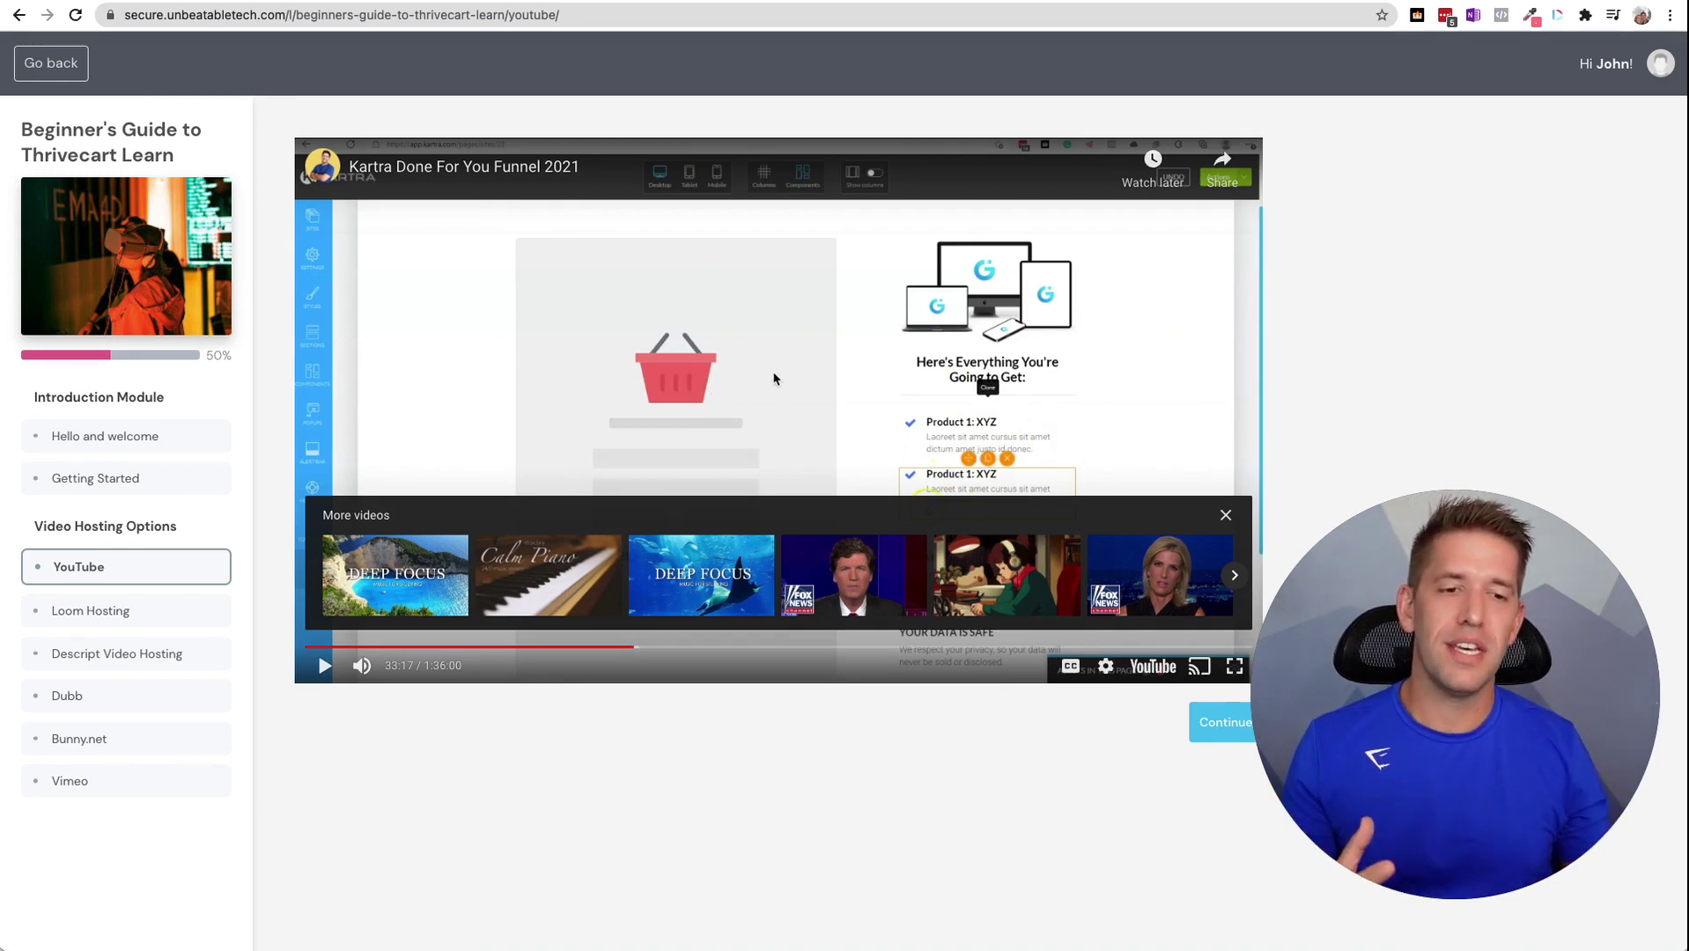
mouse_move(1254, 499)
left_click_drag(1255, 499, 1337, 574)
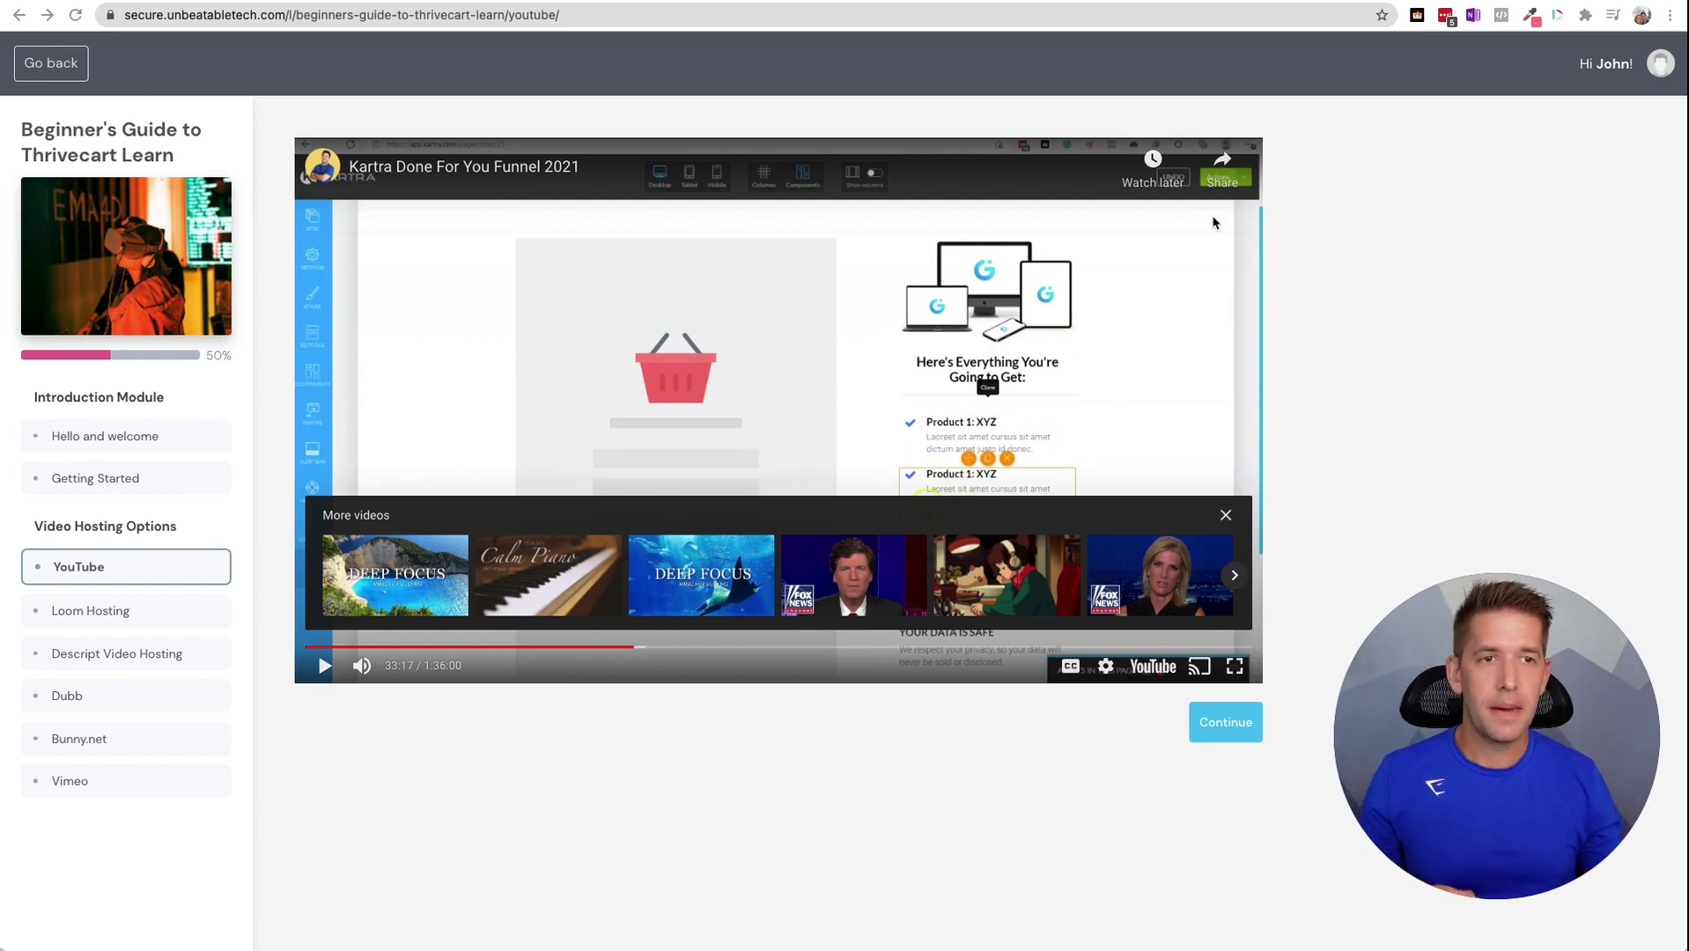
- Show the video's youtu.be share link, test it, return, and close the share overlay
left_click(1223, 175)
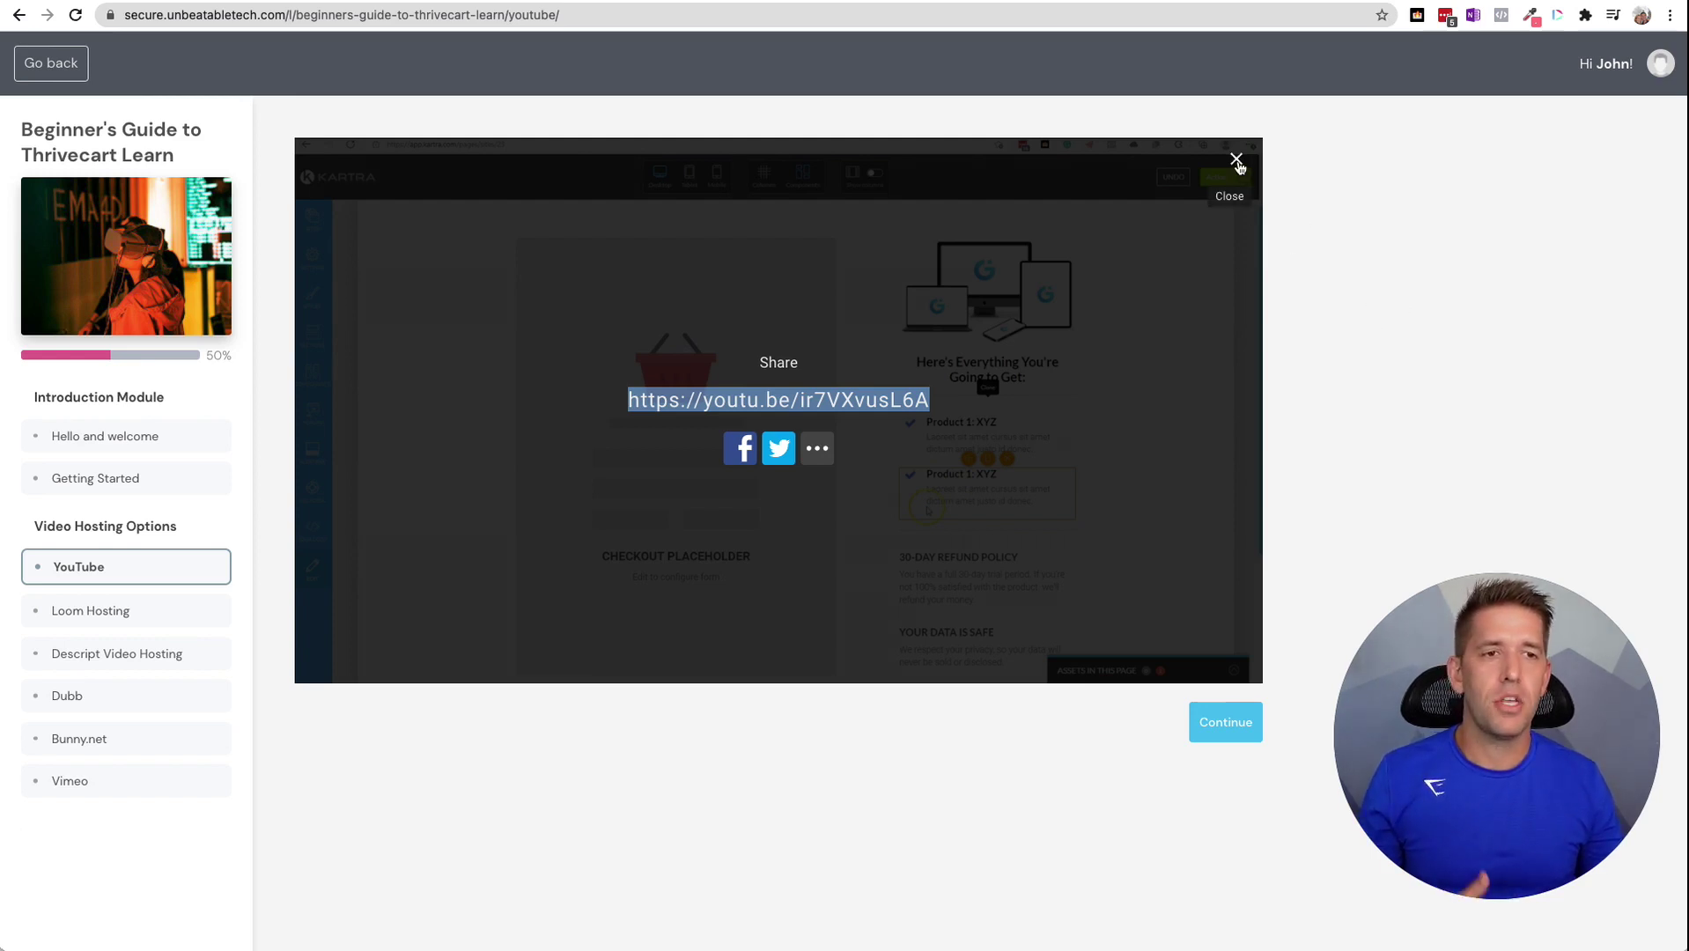
left_click(814, 402)
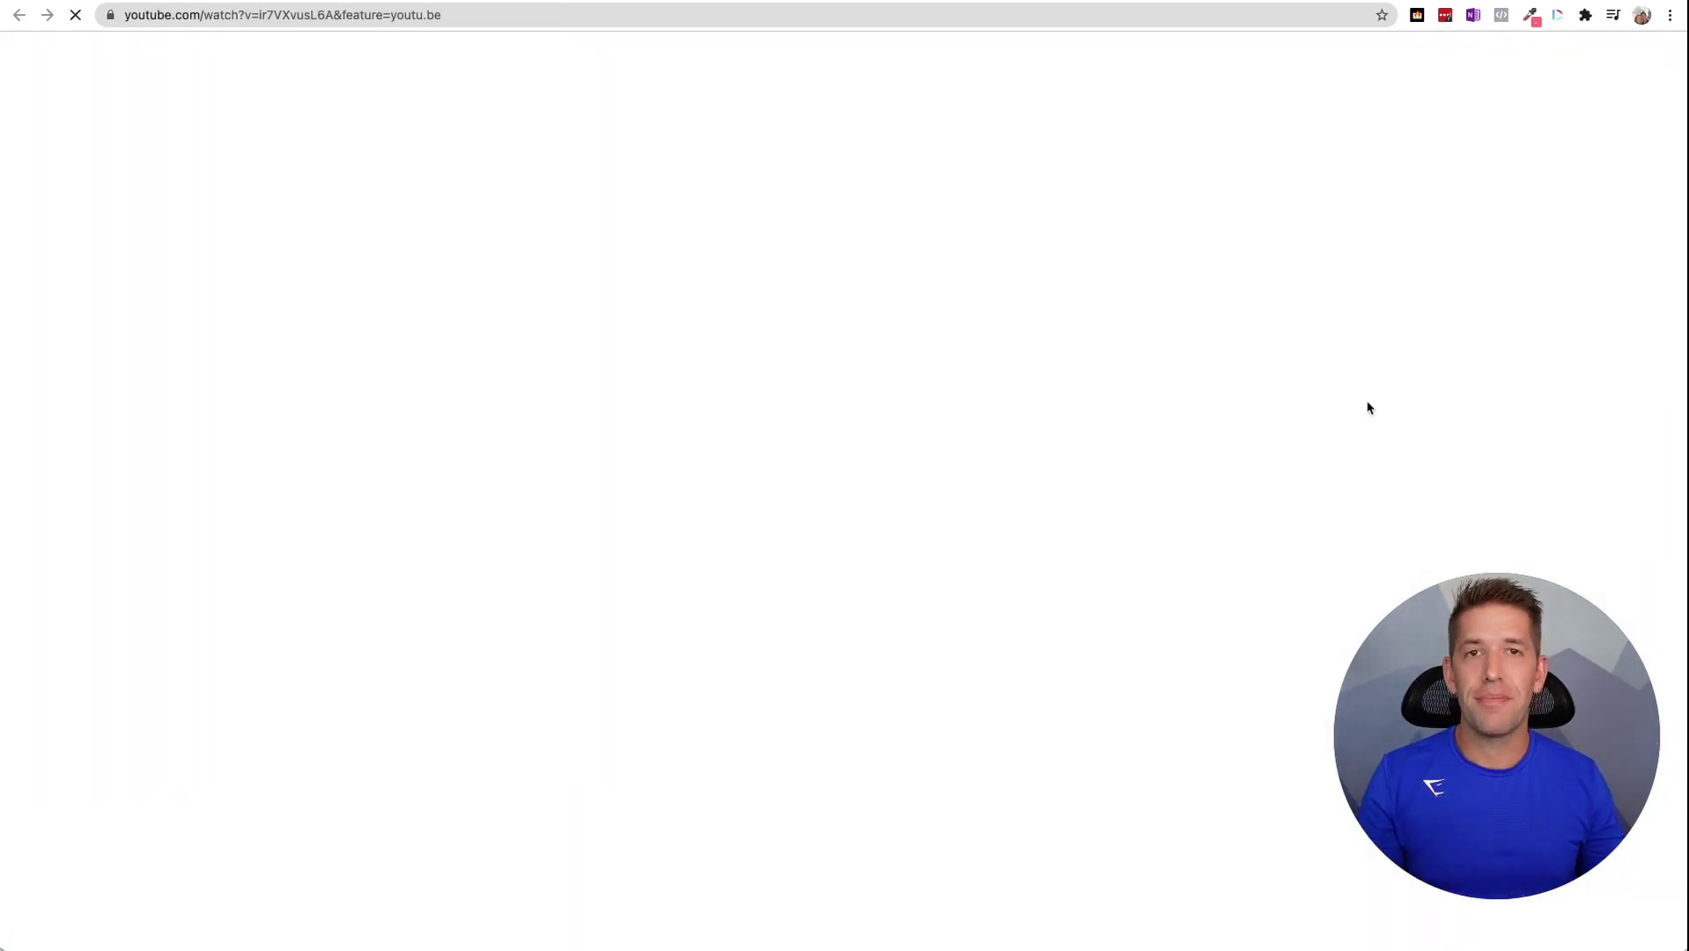
key("super+bracketleft")
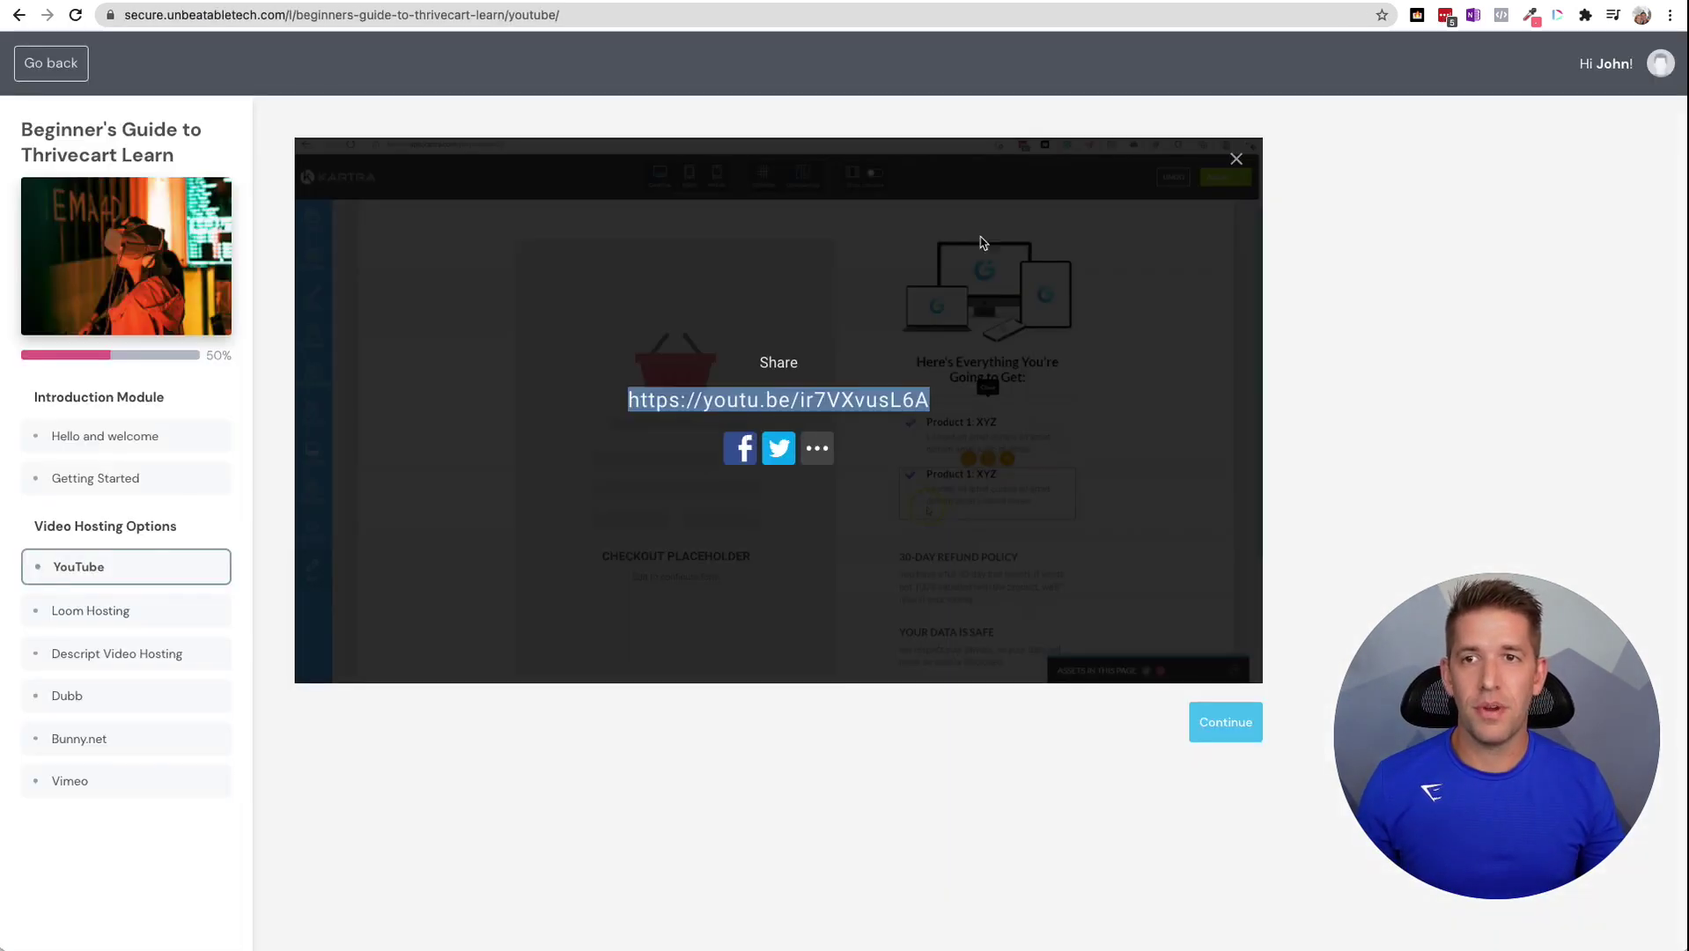
left_click(1237, 159)
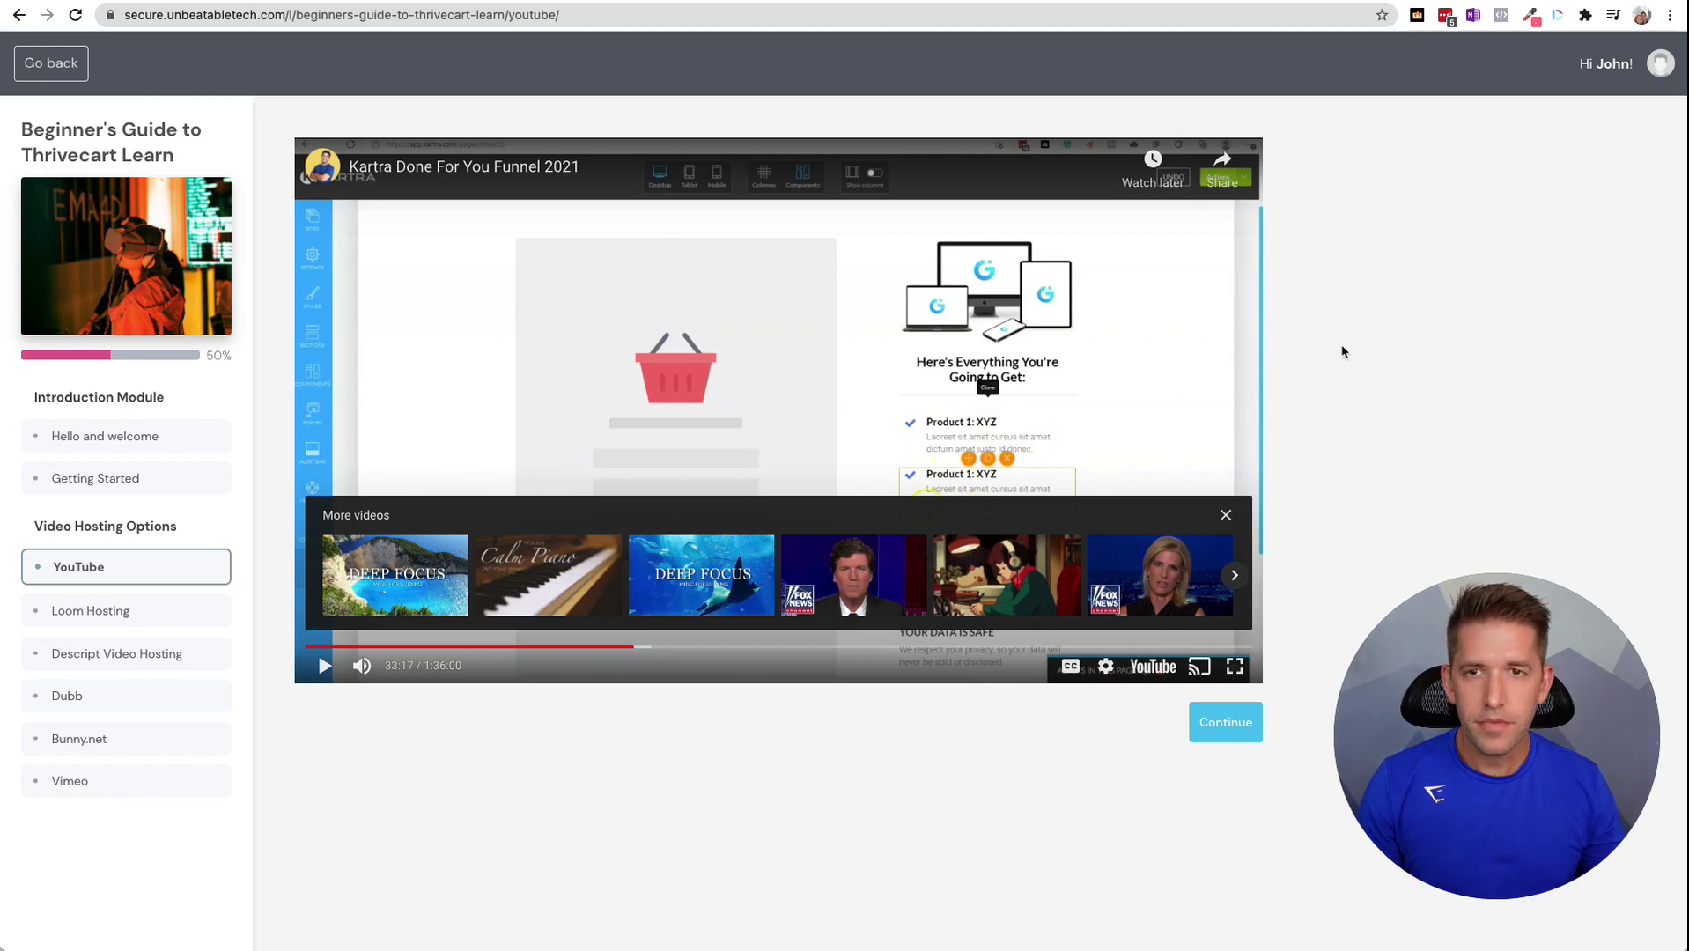
- Turn on auto-generated English captions and play the video briefly to show them
left_click(1072, 669)
left_click(1224, 515)
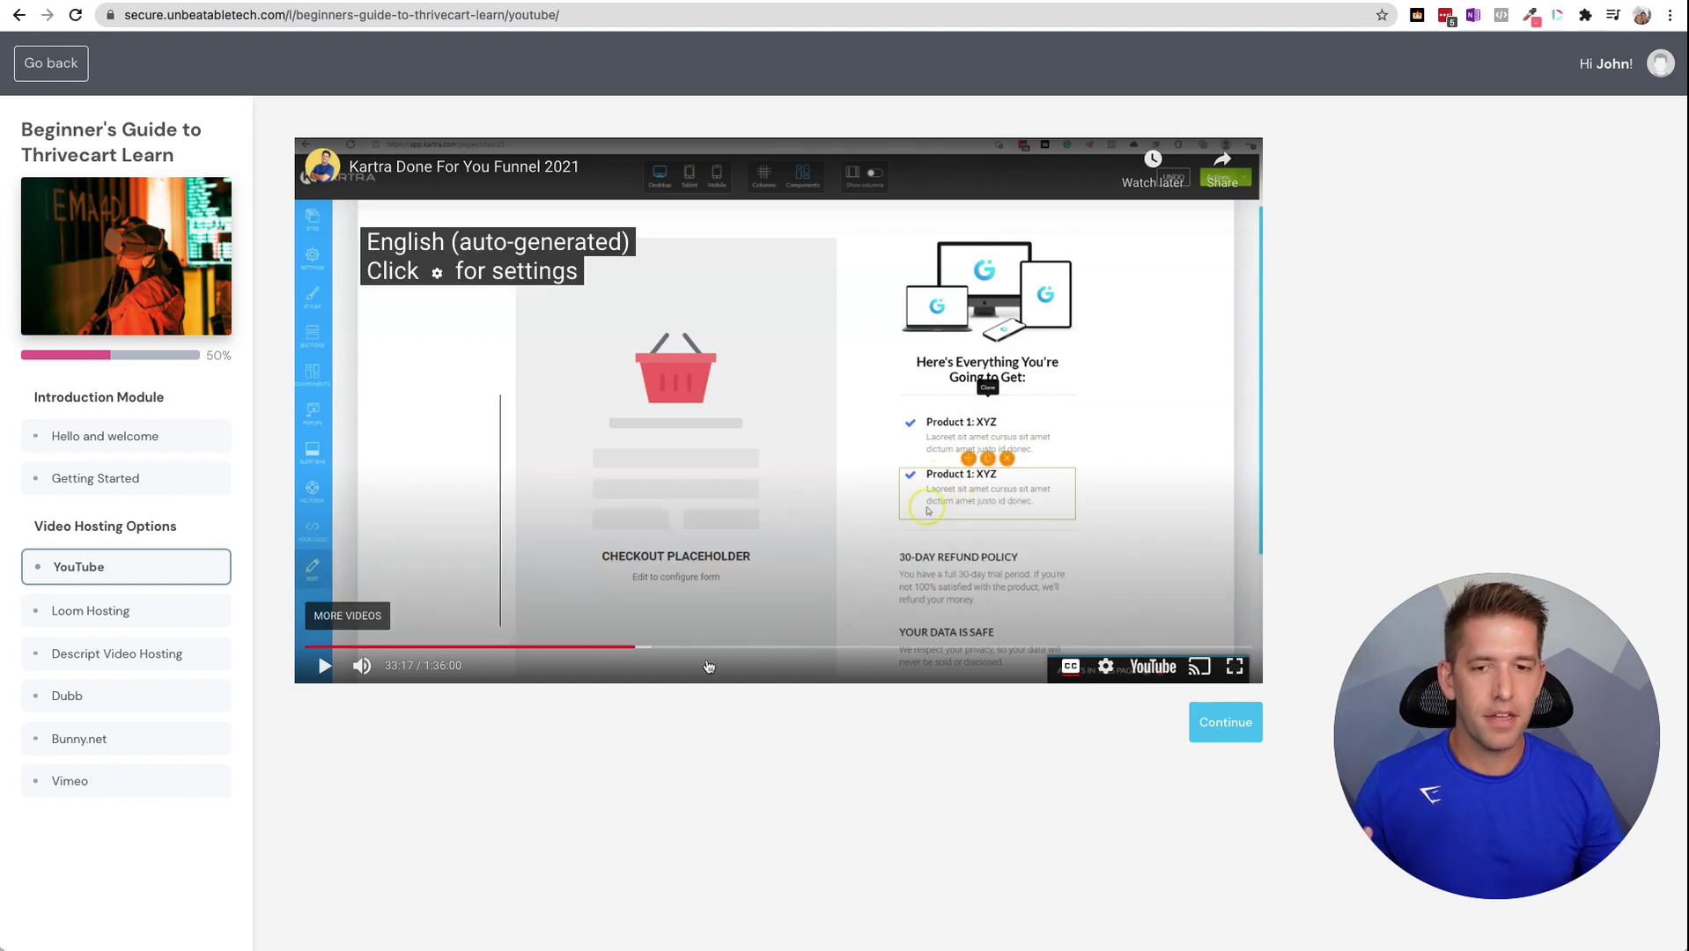
left_click(328, 667)
left_click(325, 669)
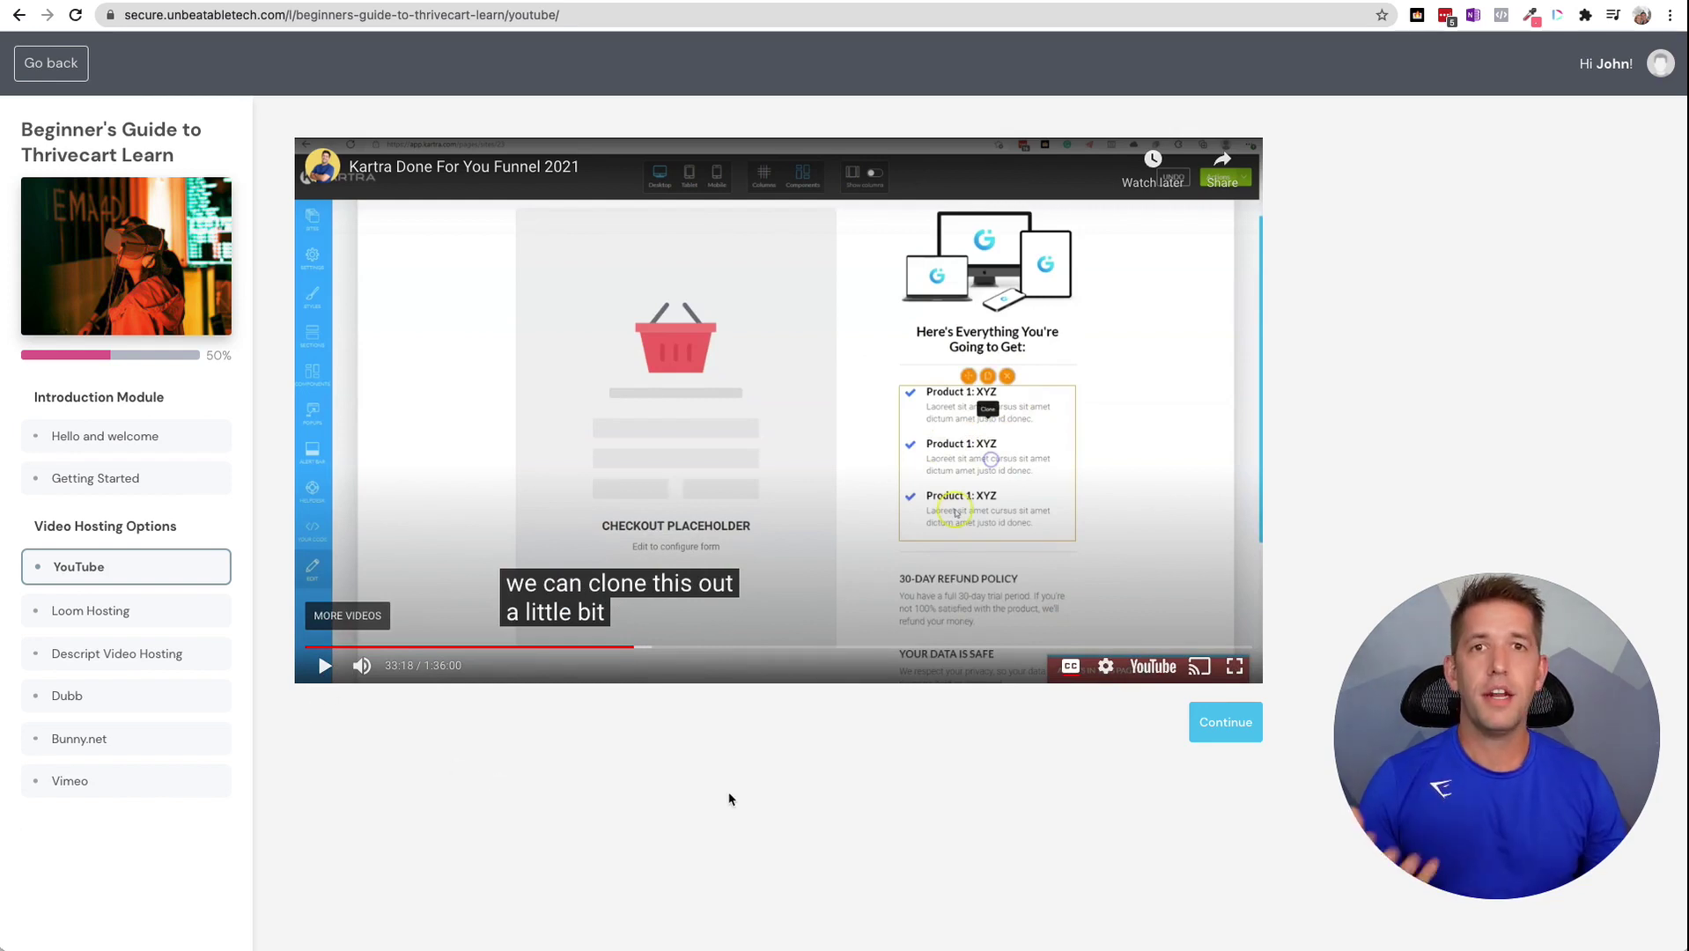
- Check playback speed options without changing them, then continue to the Loom Hosting lesson
left_click(1104, 669)
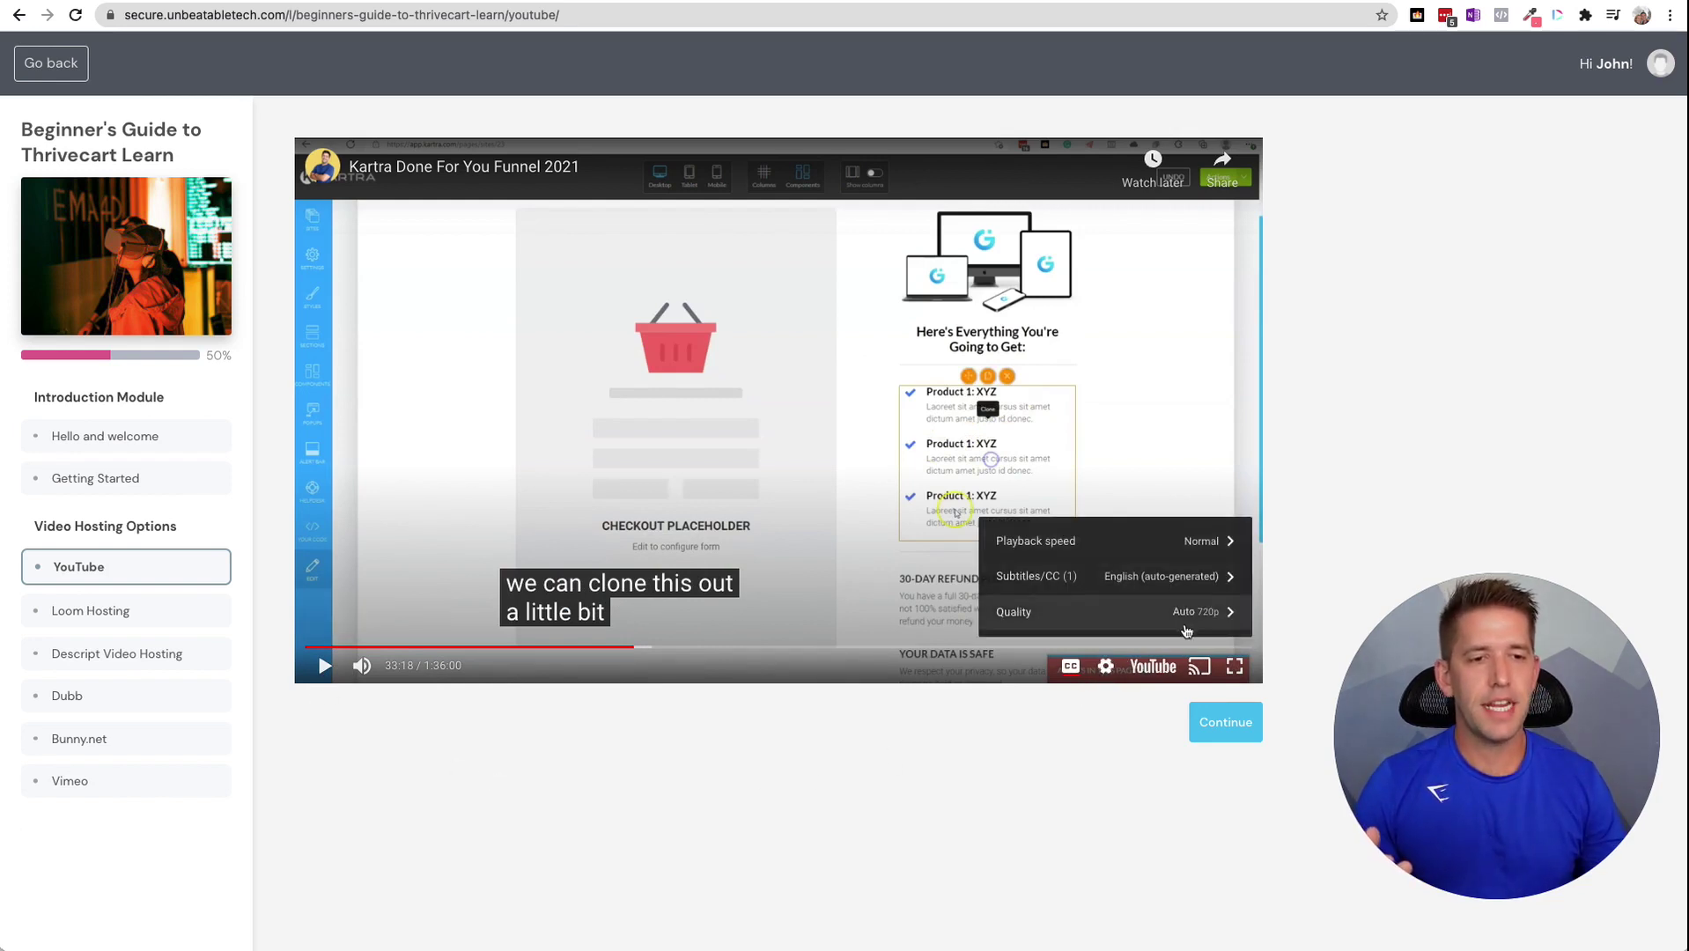
left_click(1191, 549)
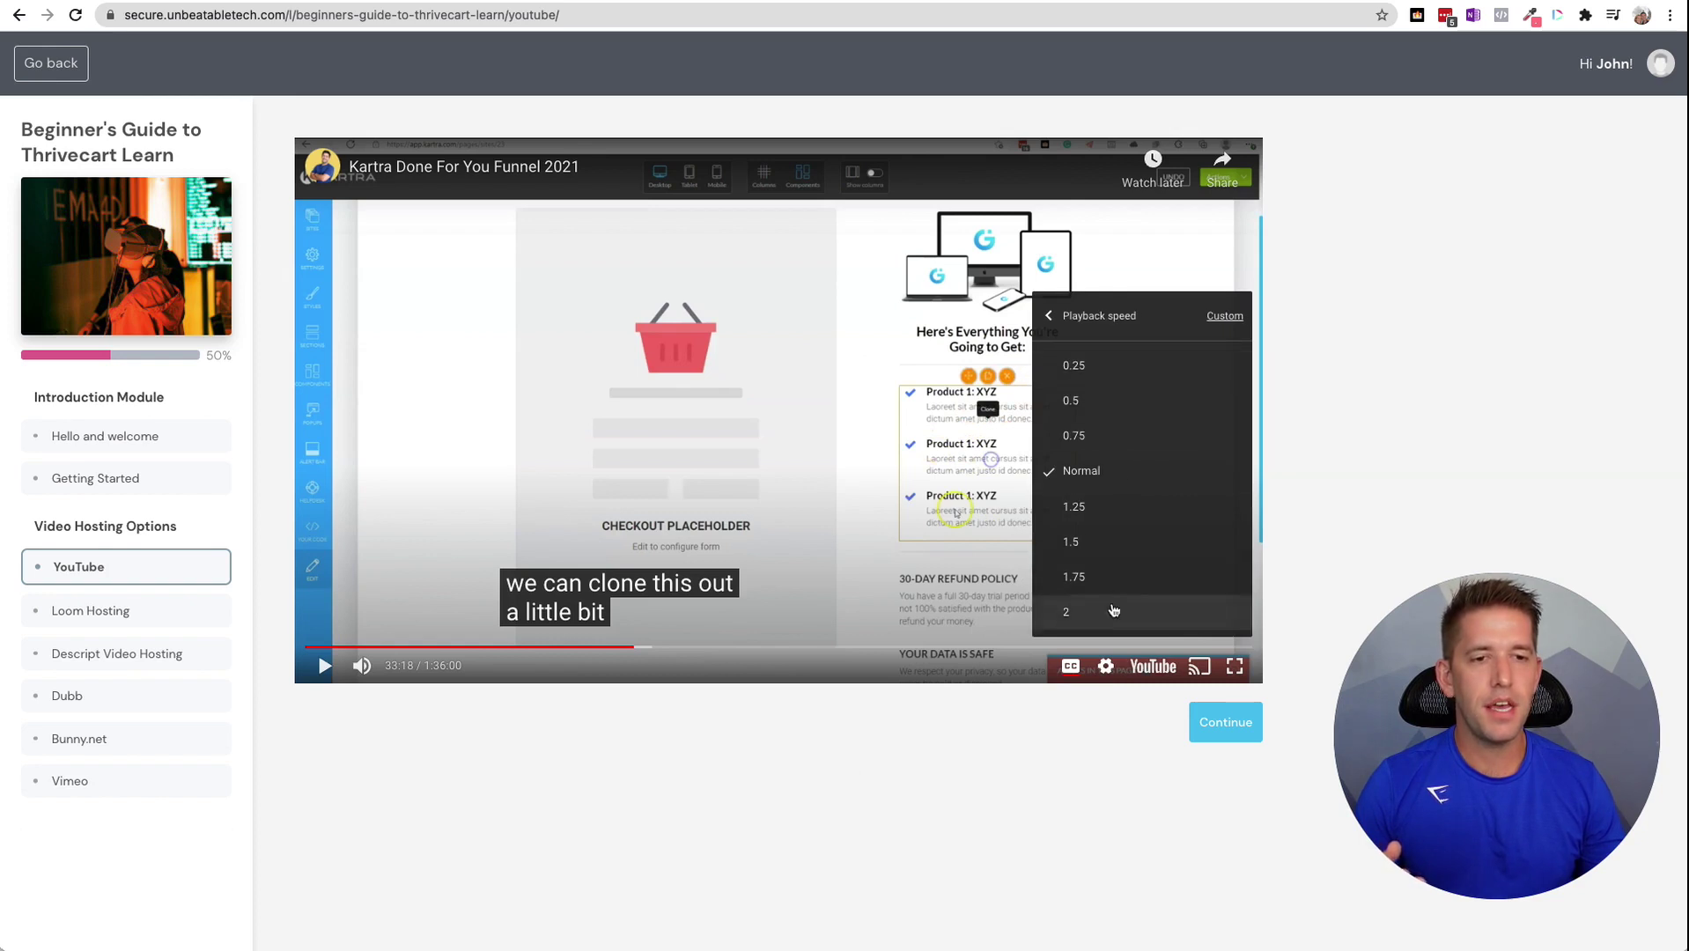
left_click(882, 871)
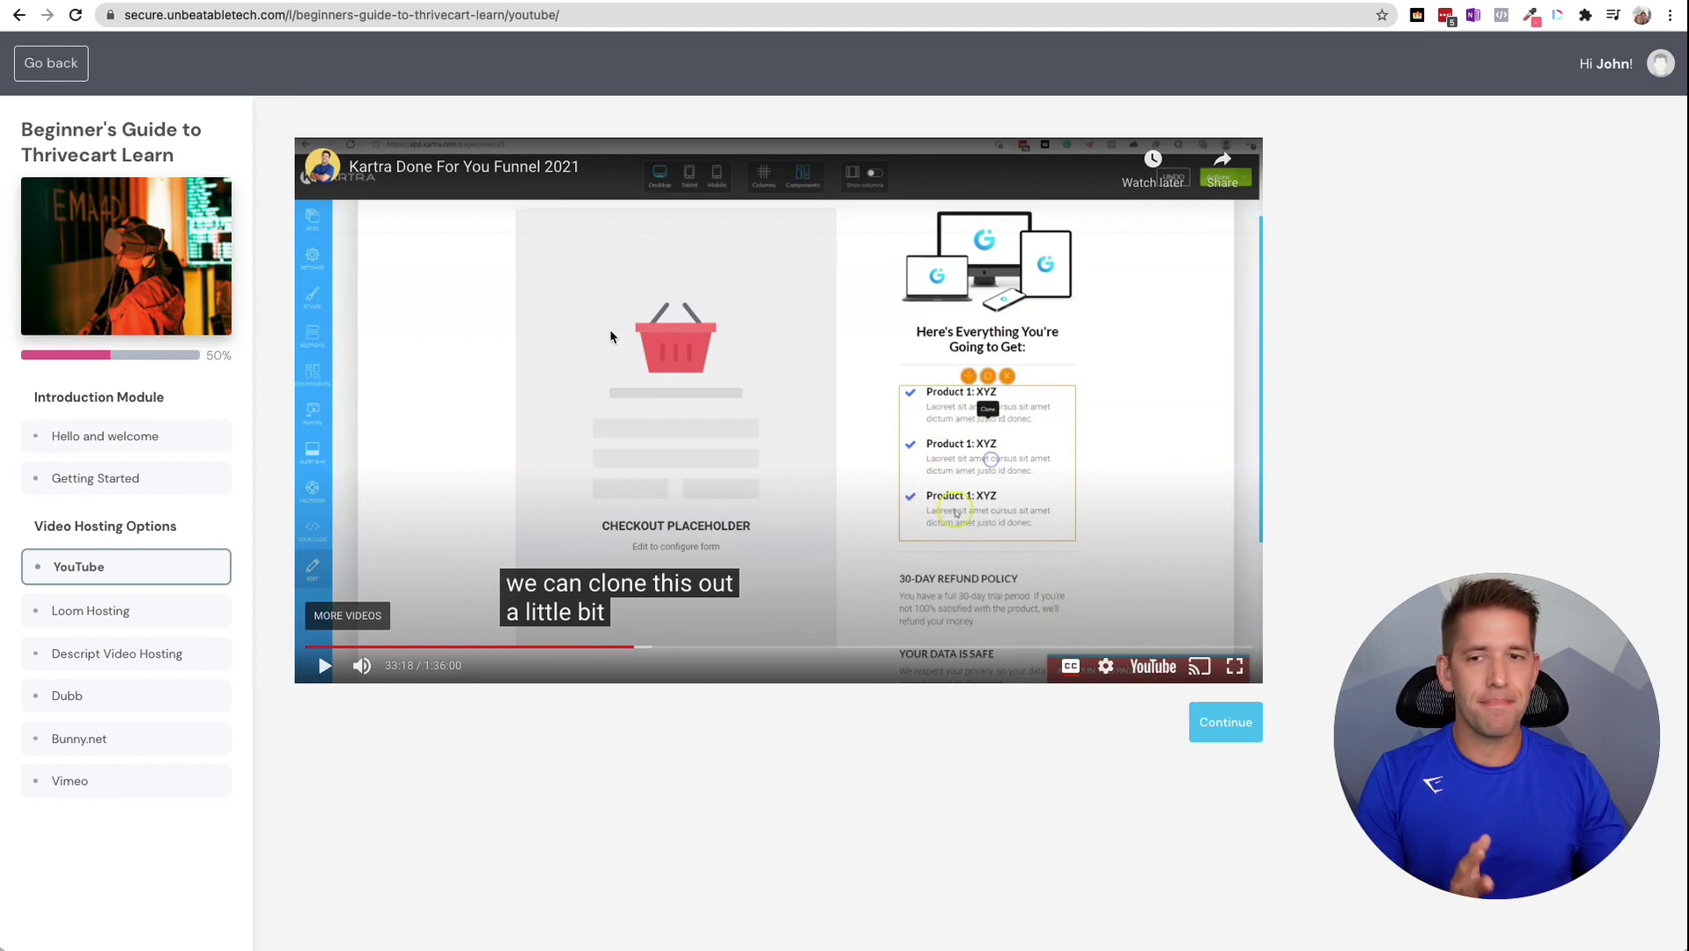
left_click(1228, 731)
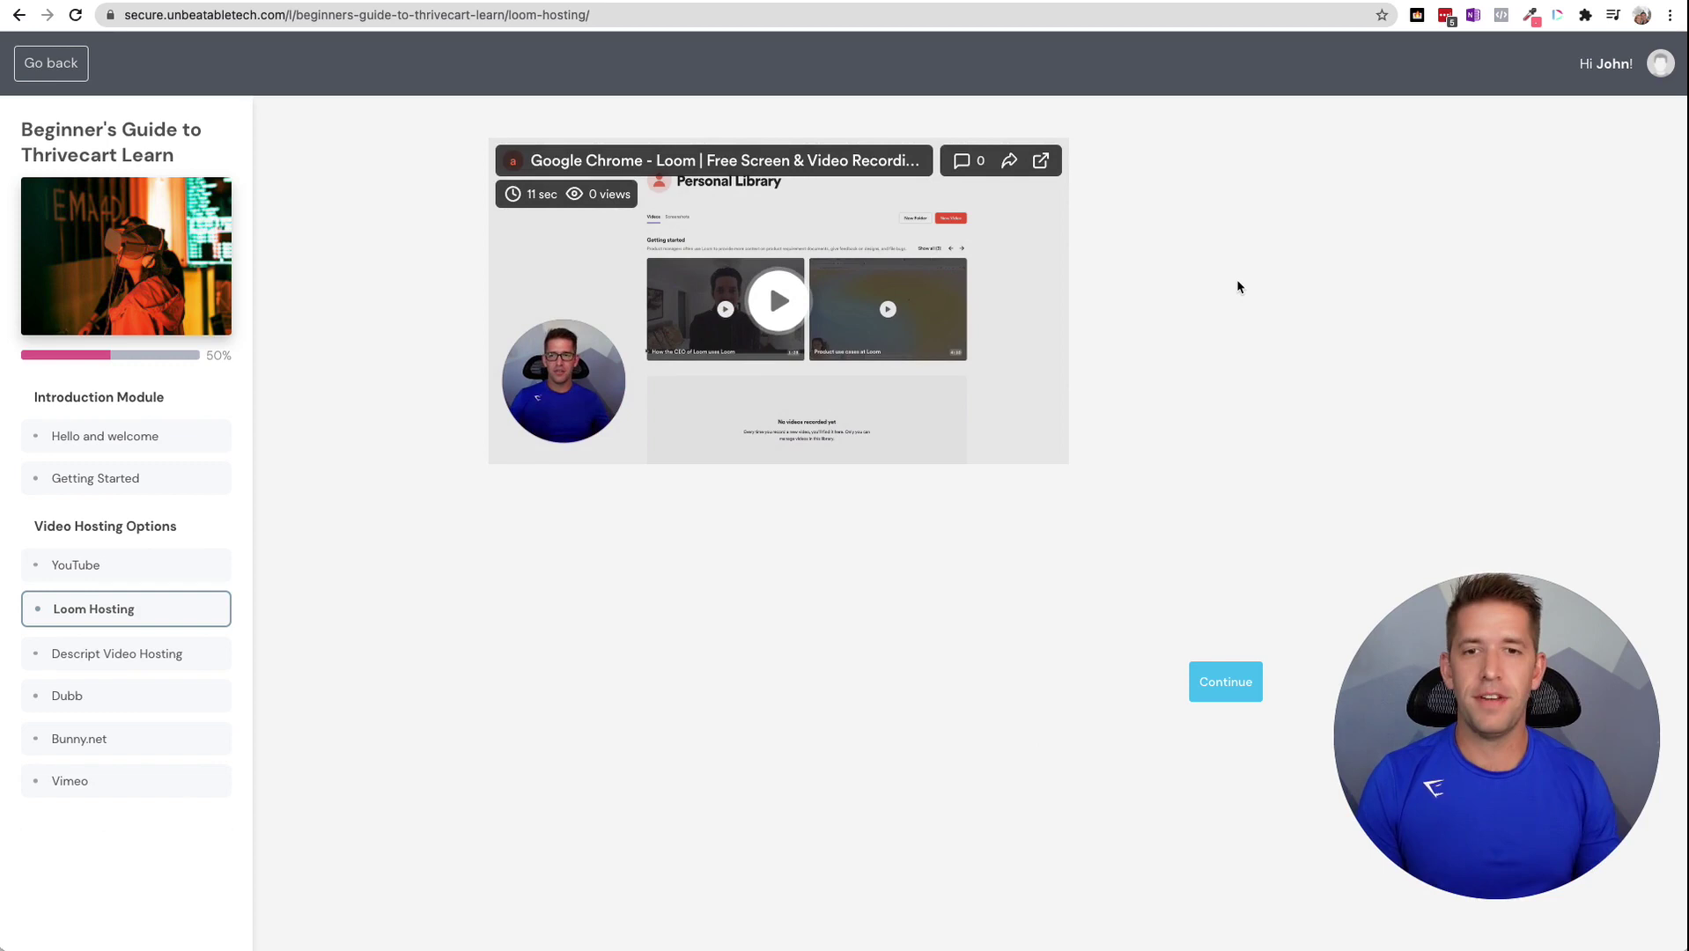
- Play the 11-second Loom video for a moment, then pause it
left_click(781, 324)
left_click(738, 319)
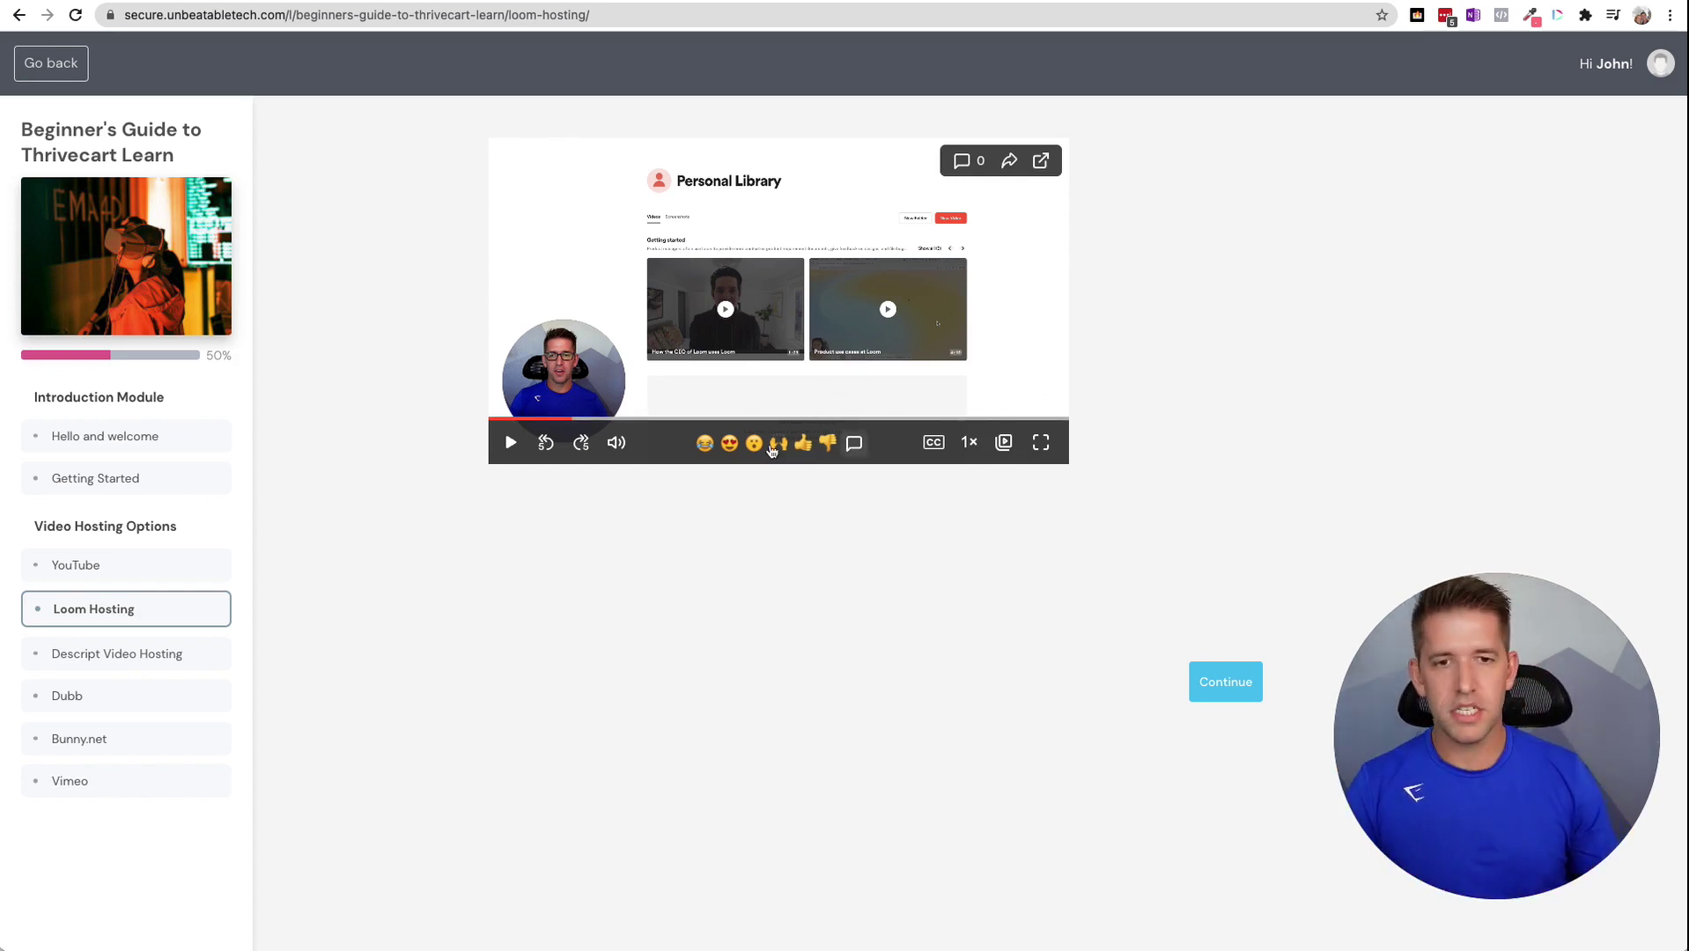
- React to the Loom video with heart-eyes, raised-hands, thumbs-up and thumbs-down emojis
left_click(727, 443)
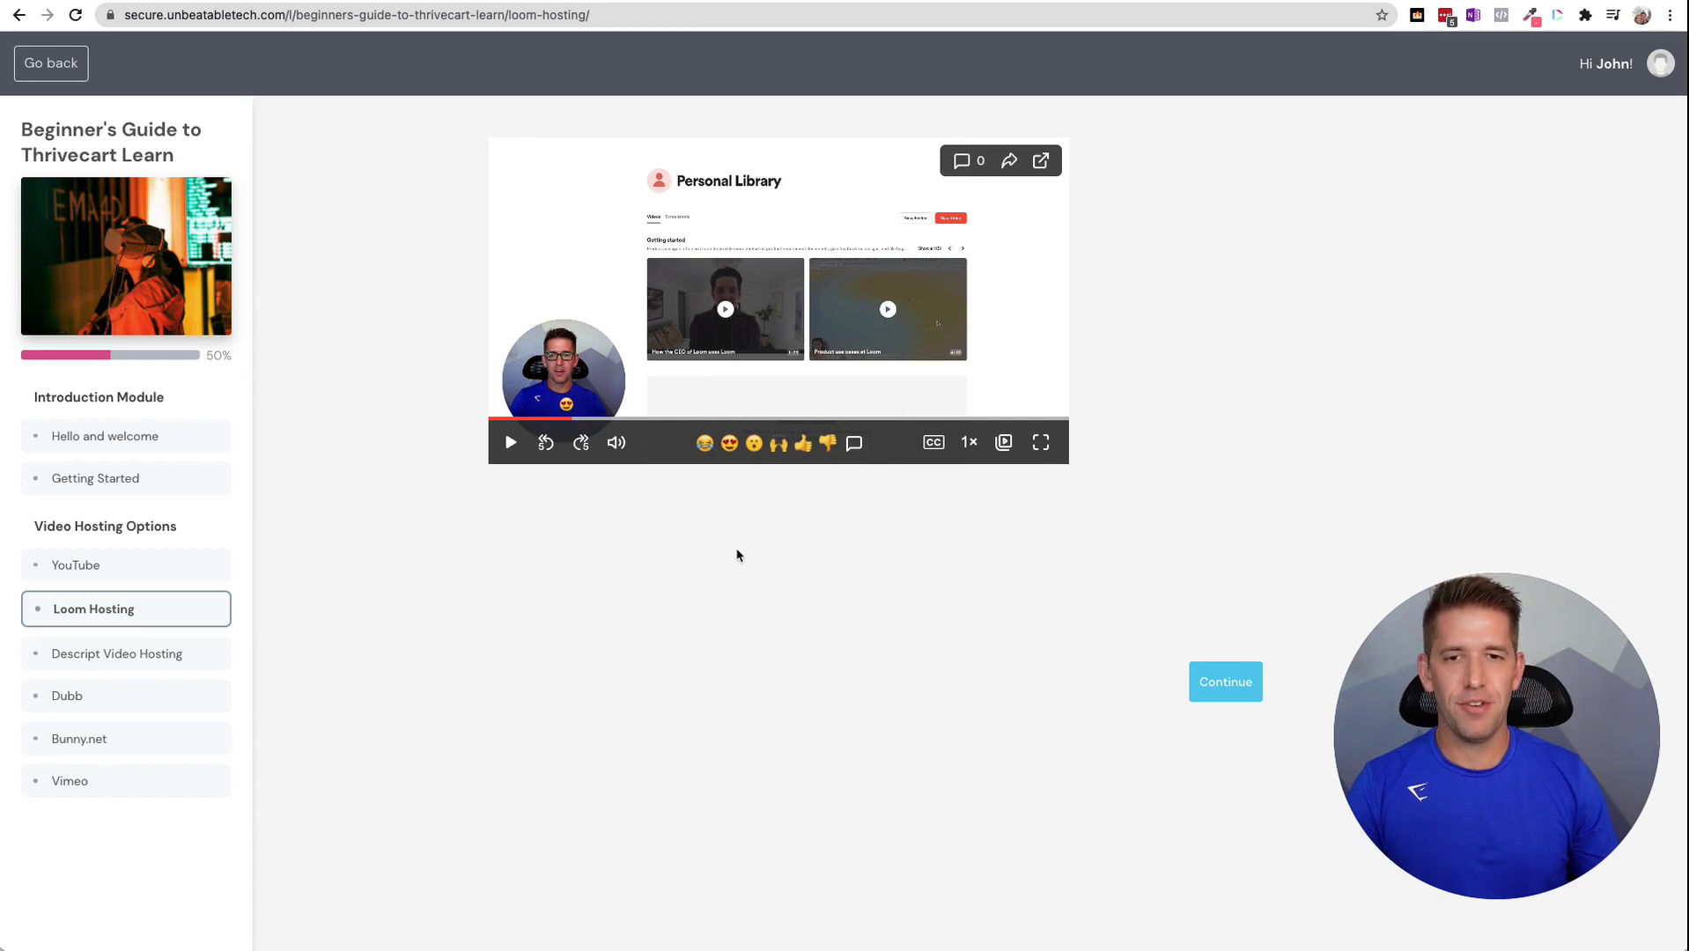
left_click(662, 419)
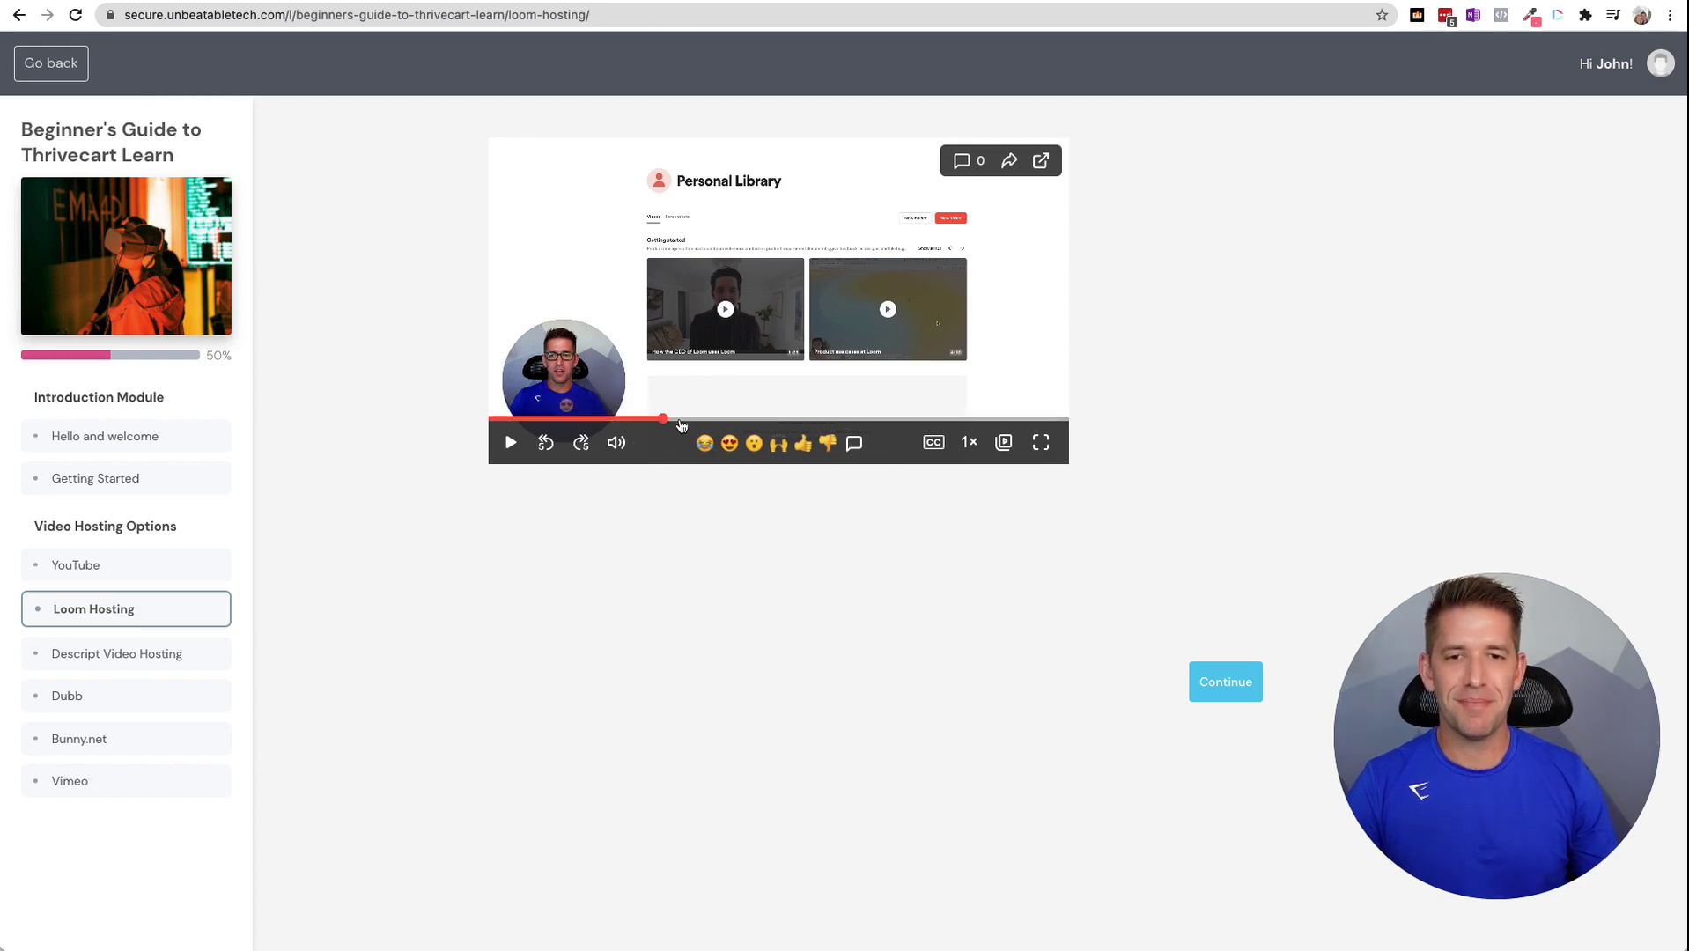
left_click(780, 448)
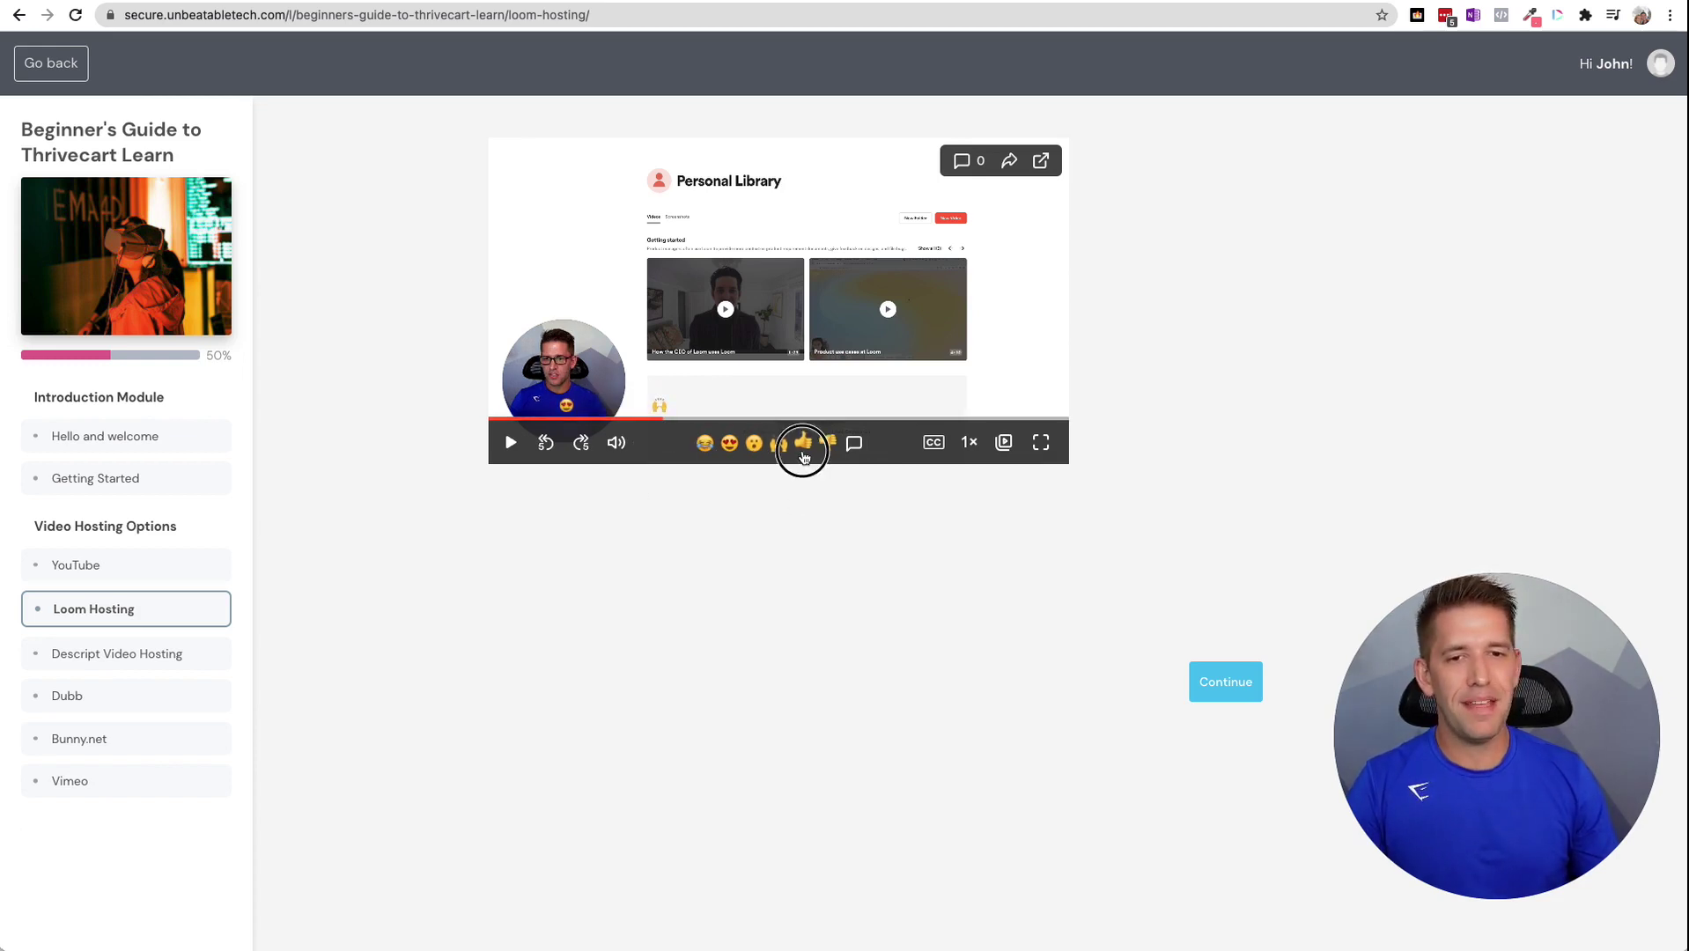
left_click(803, 447)
left_click(815, 419)
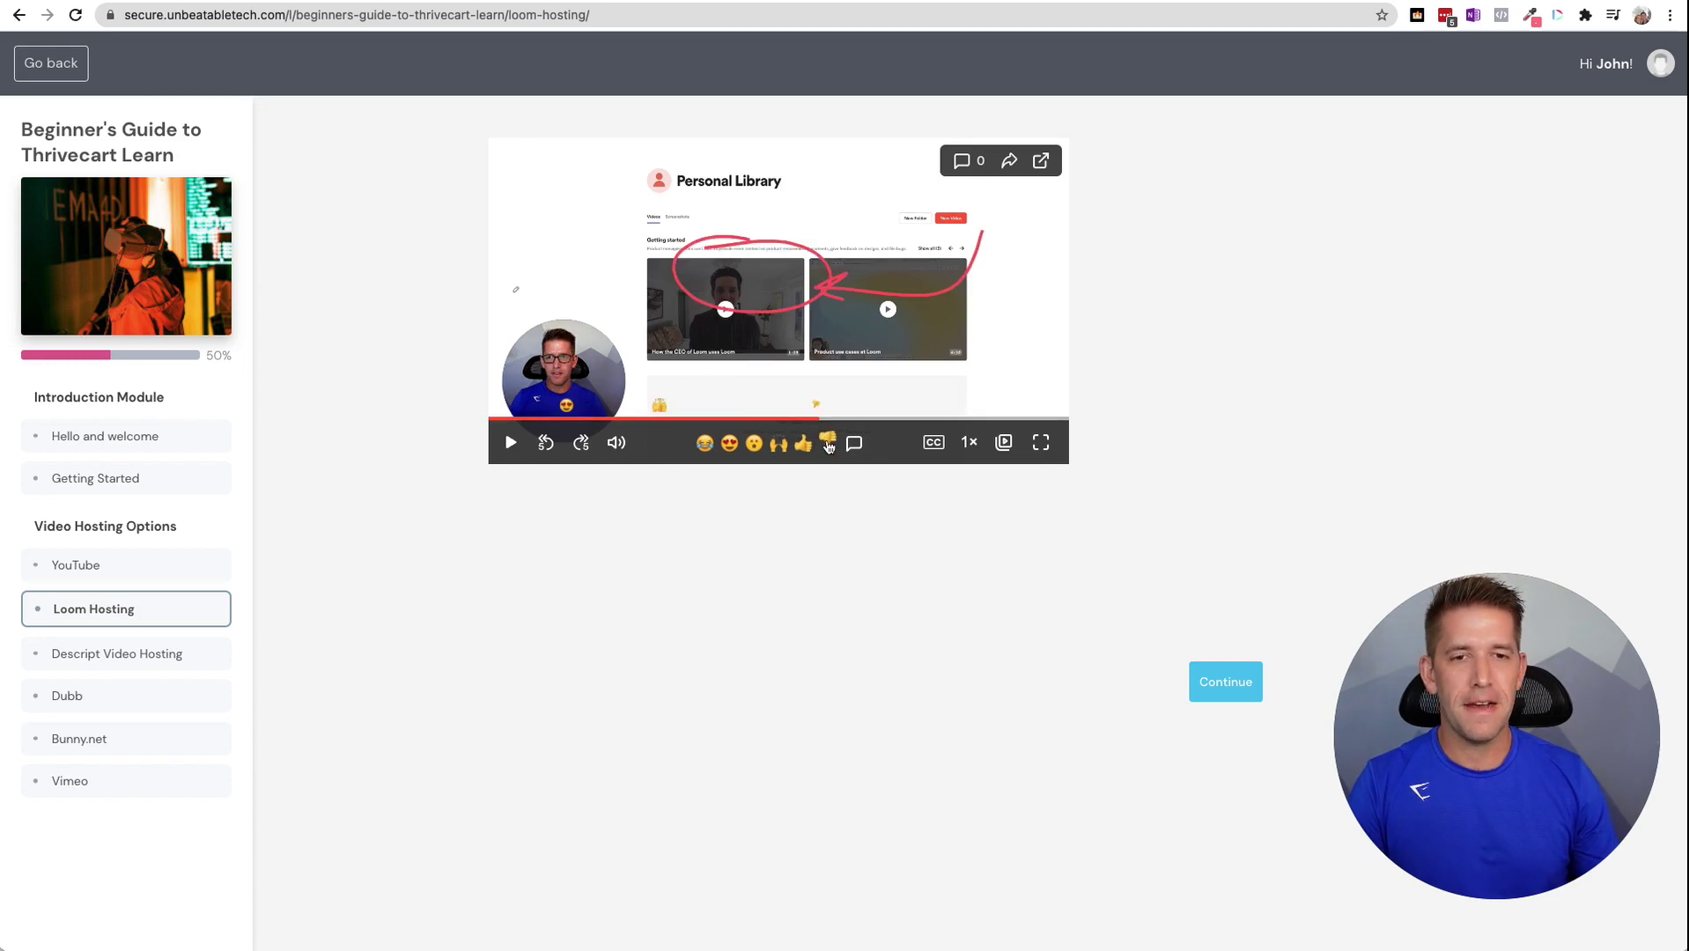
left_click(827, 443)
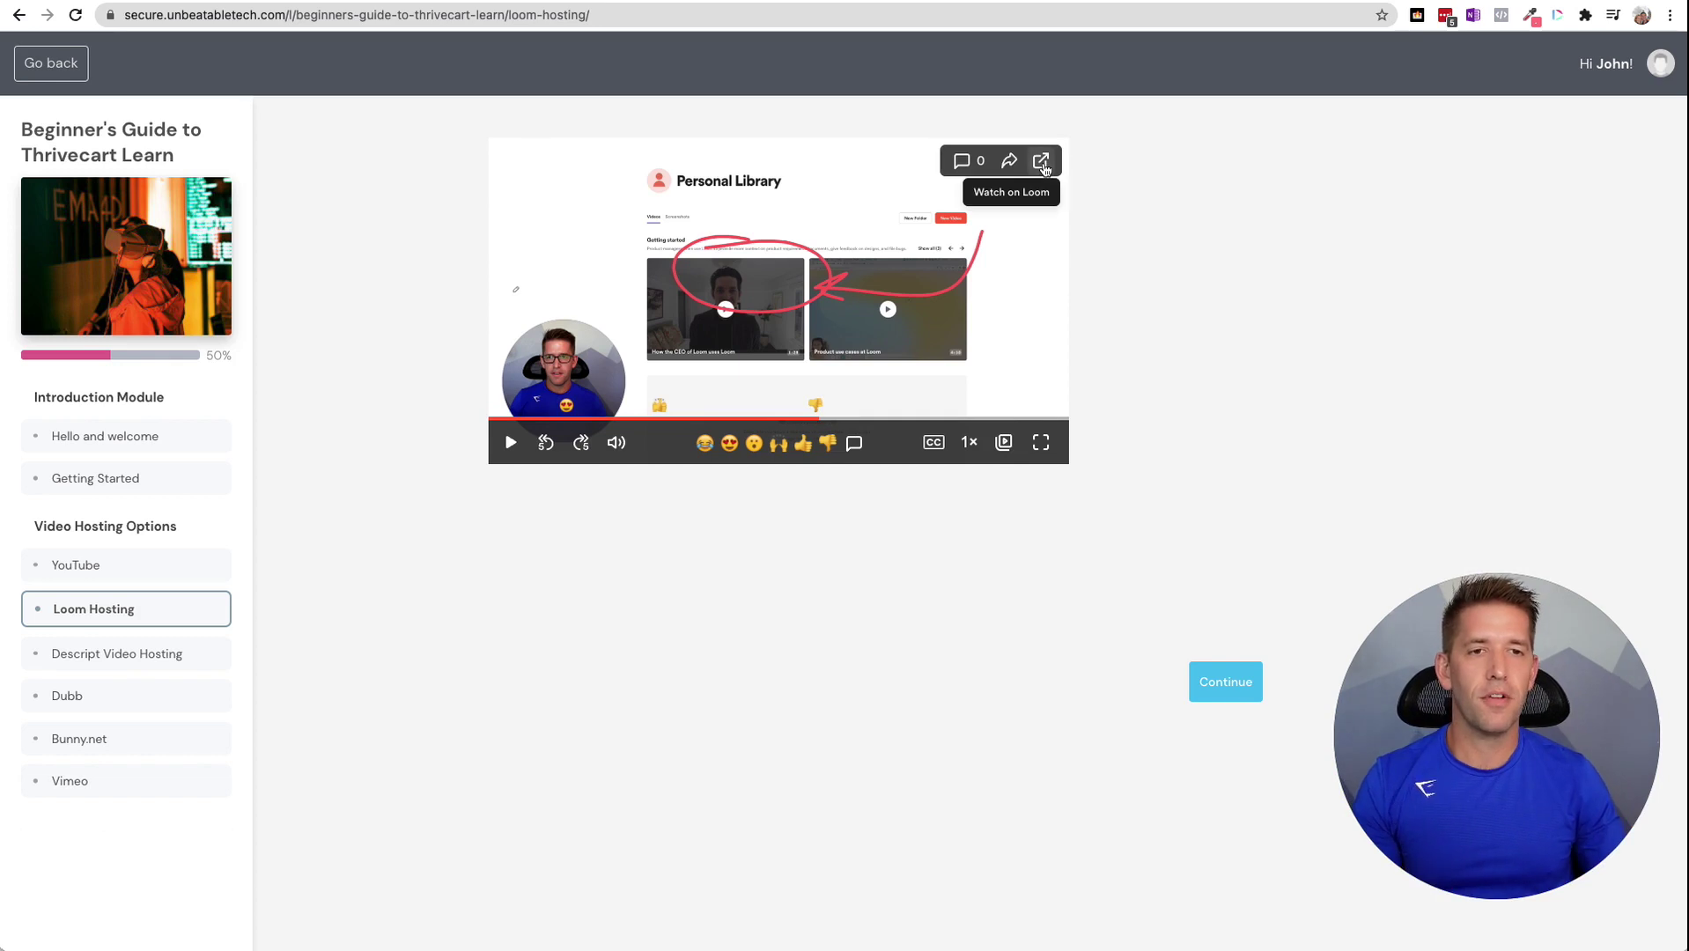
- Set the Loom video to 1.5× speed and continue to the Descript Video Hosting lesson
left_click(1006, 164)
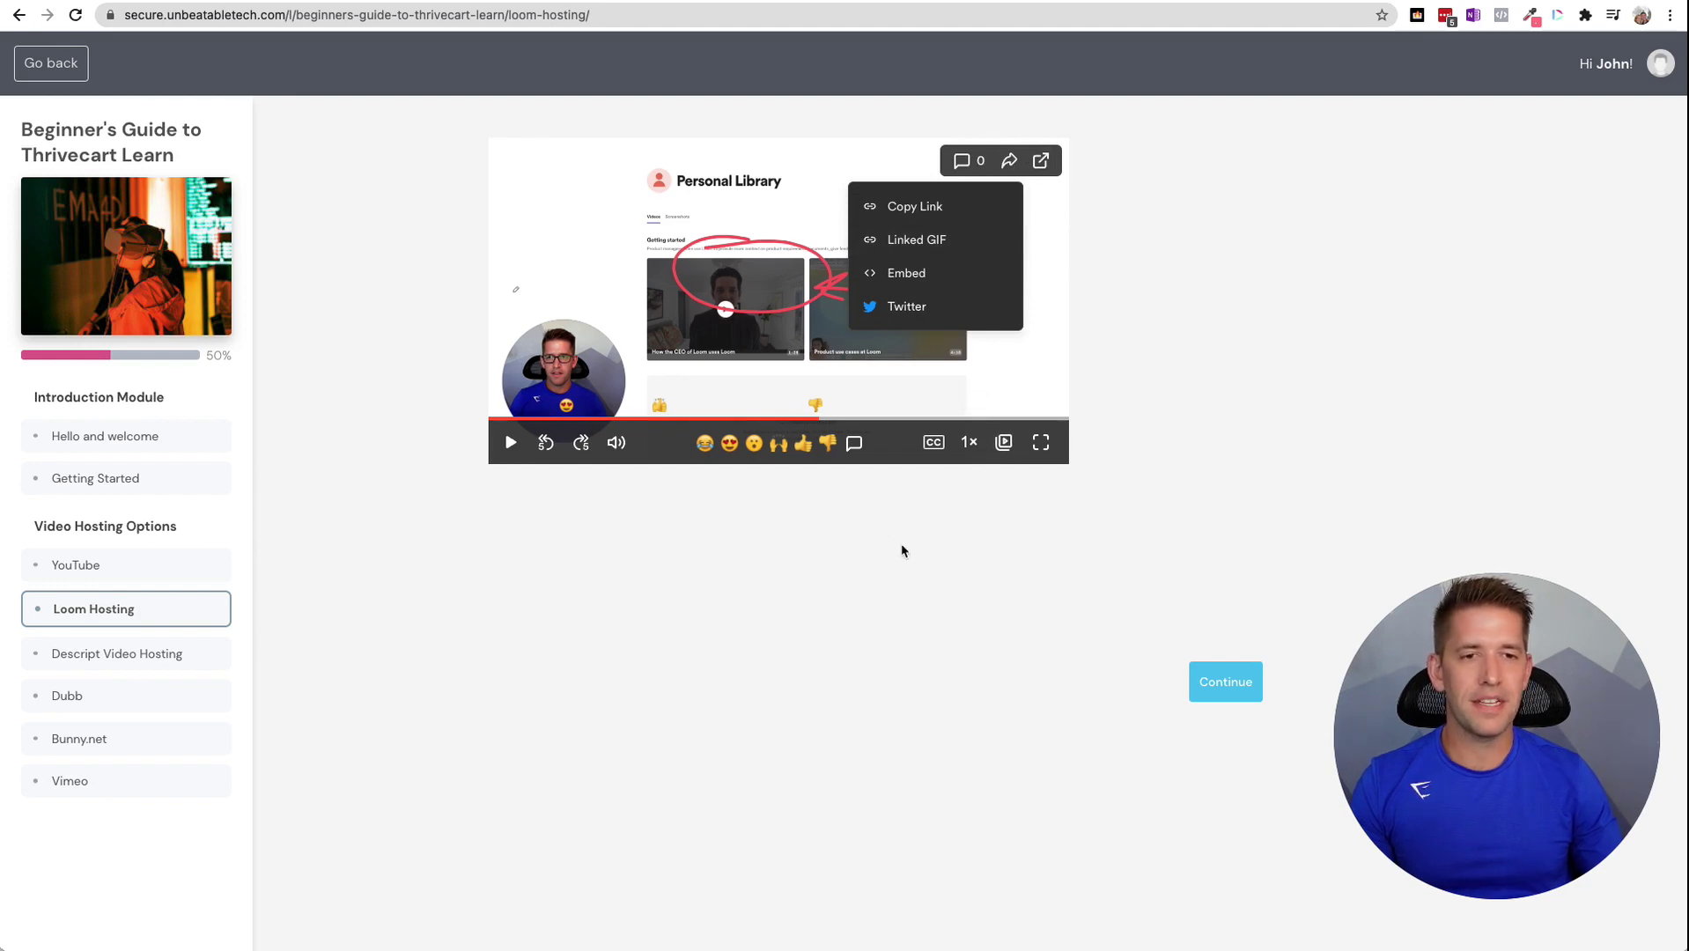
left_click(1009, 161)
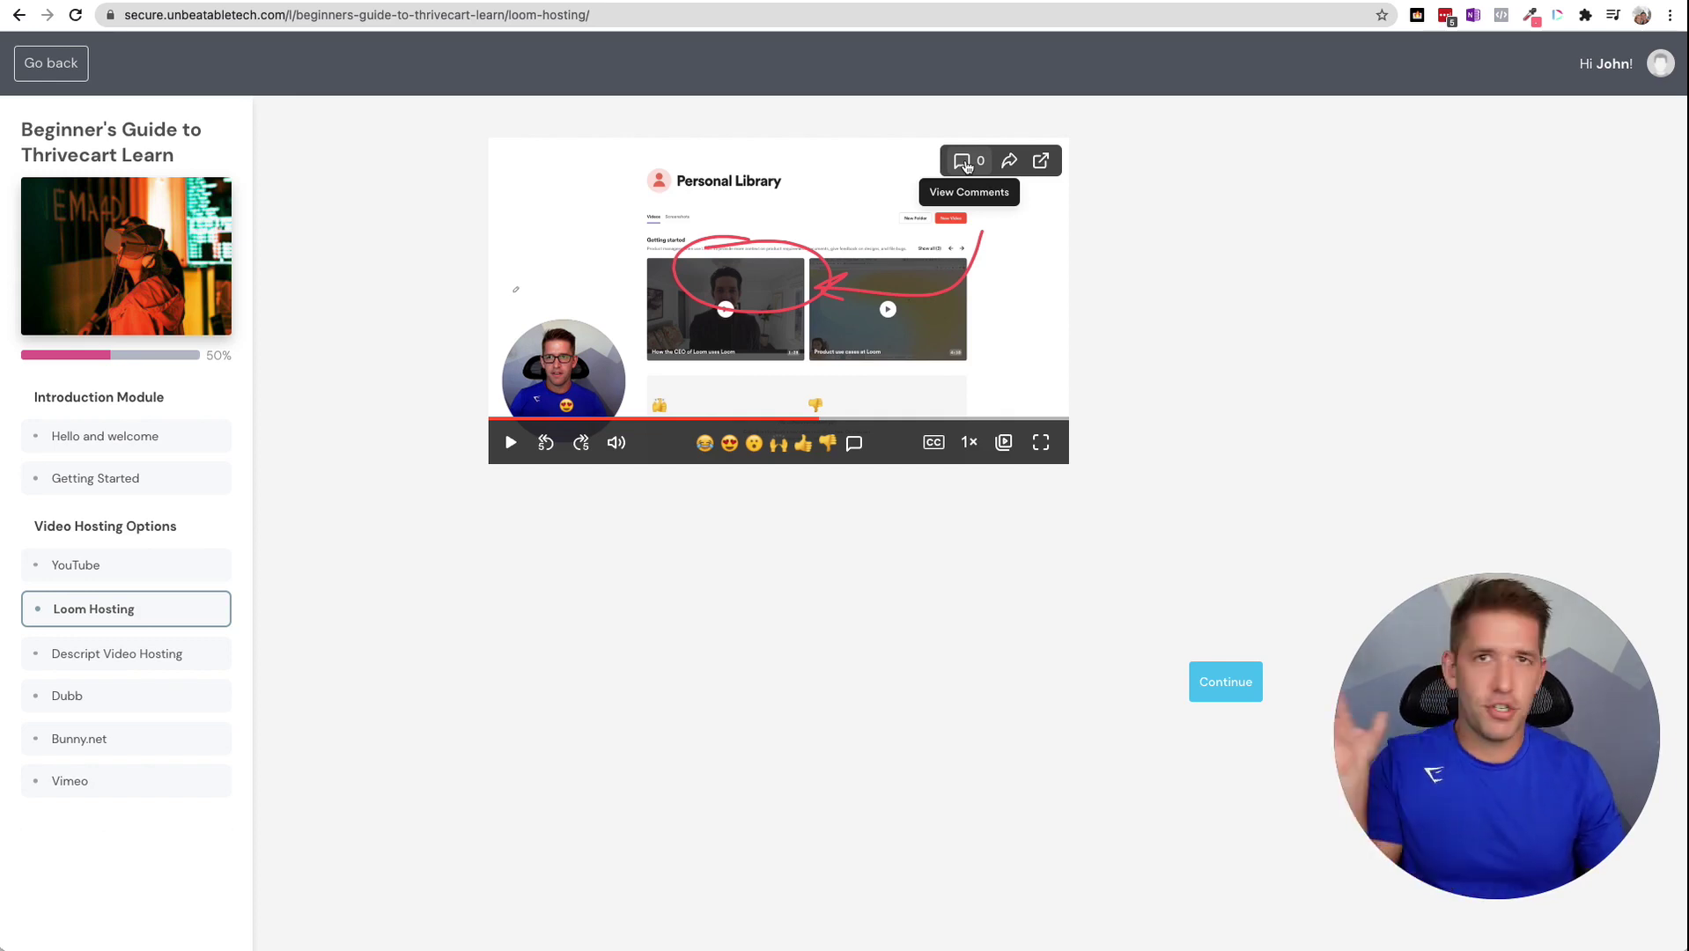
left_click(968, 445)
left_click(968, 445)
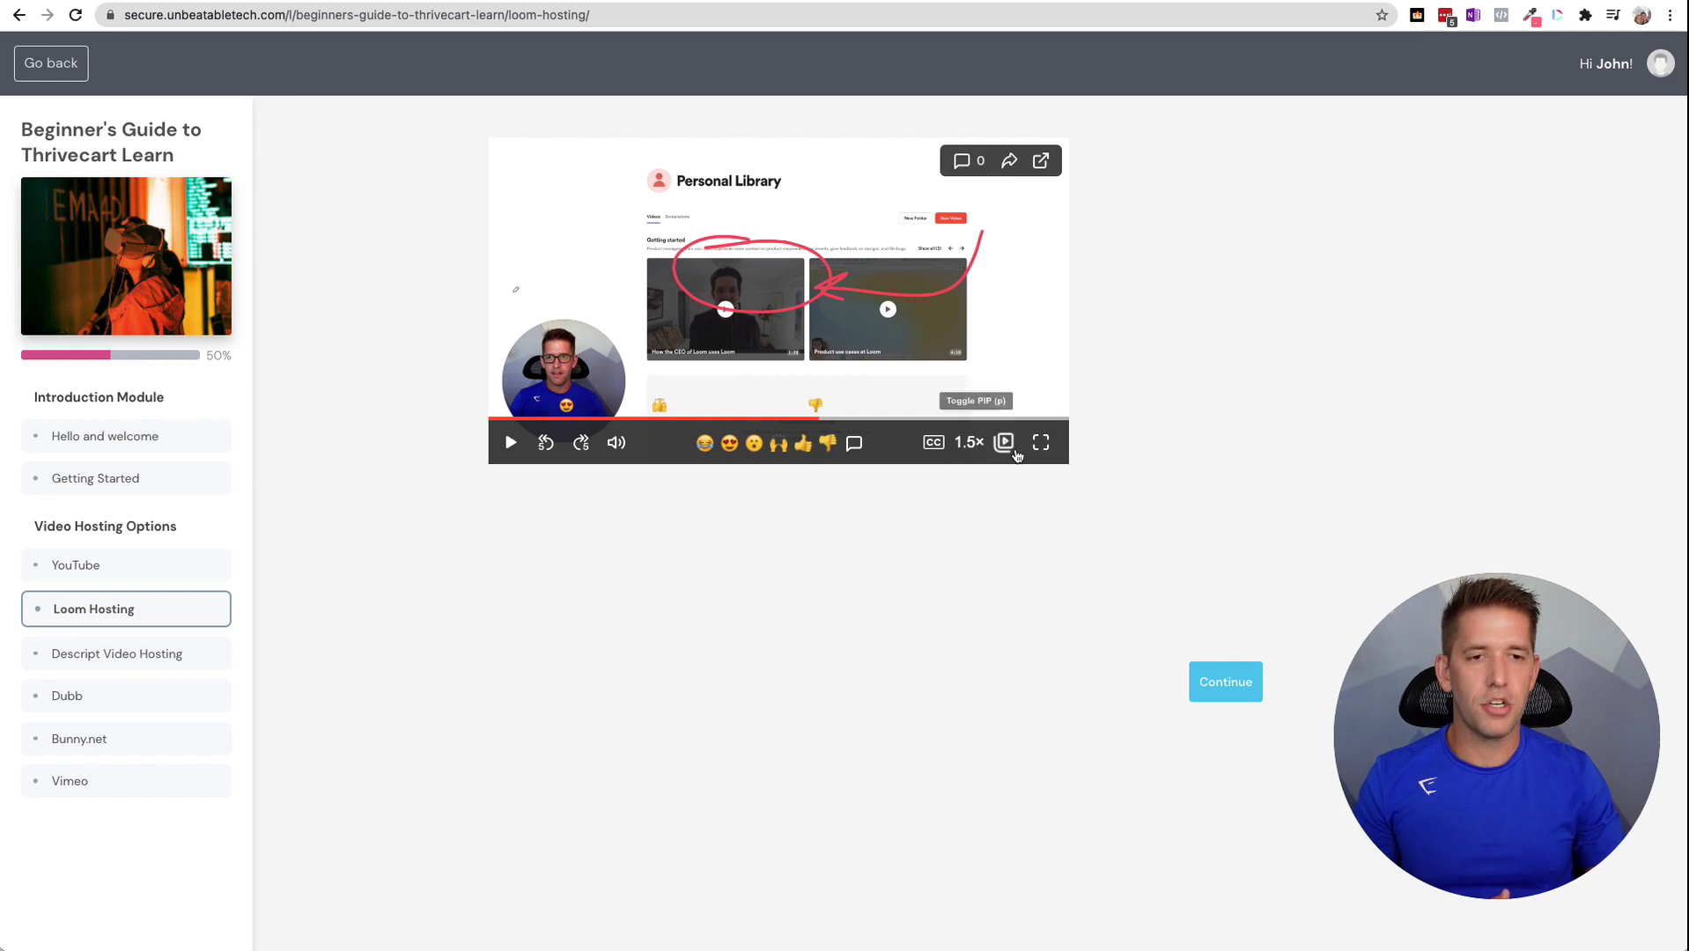
left_click(1010, 162)
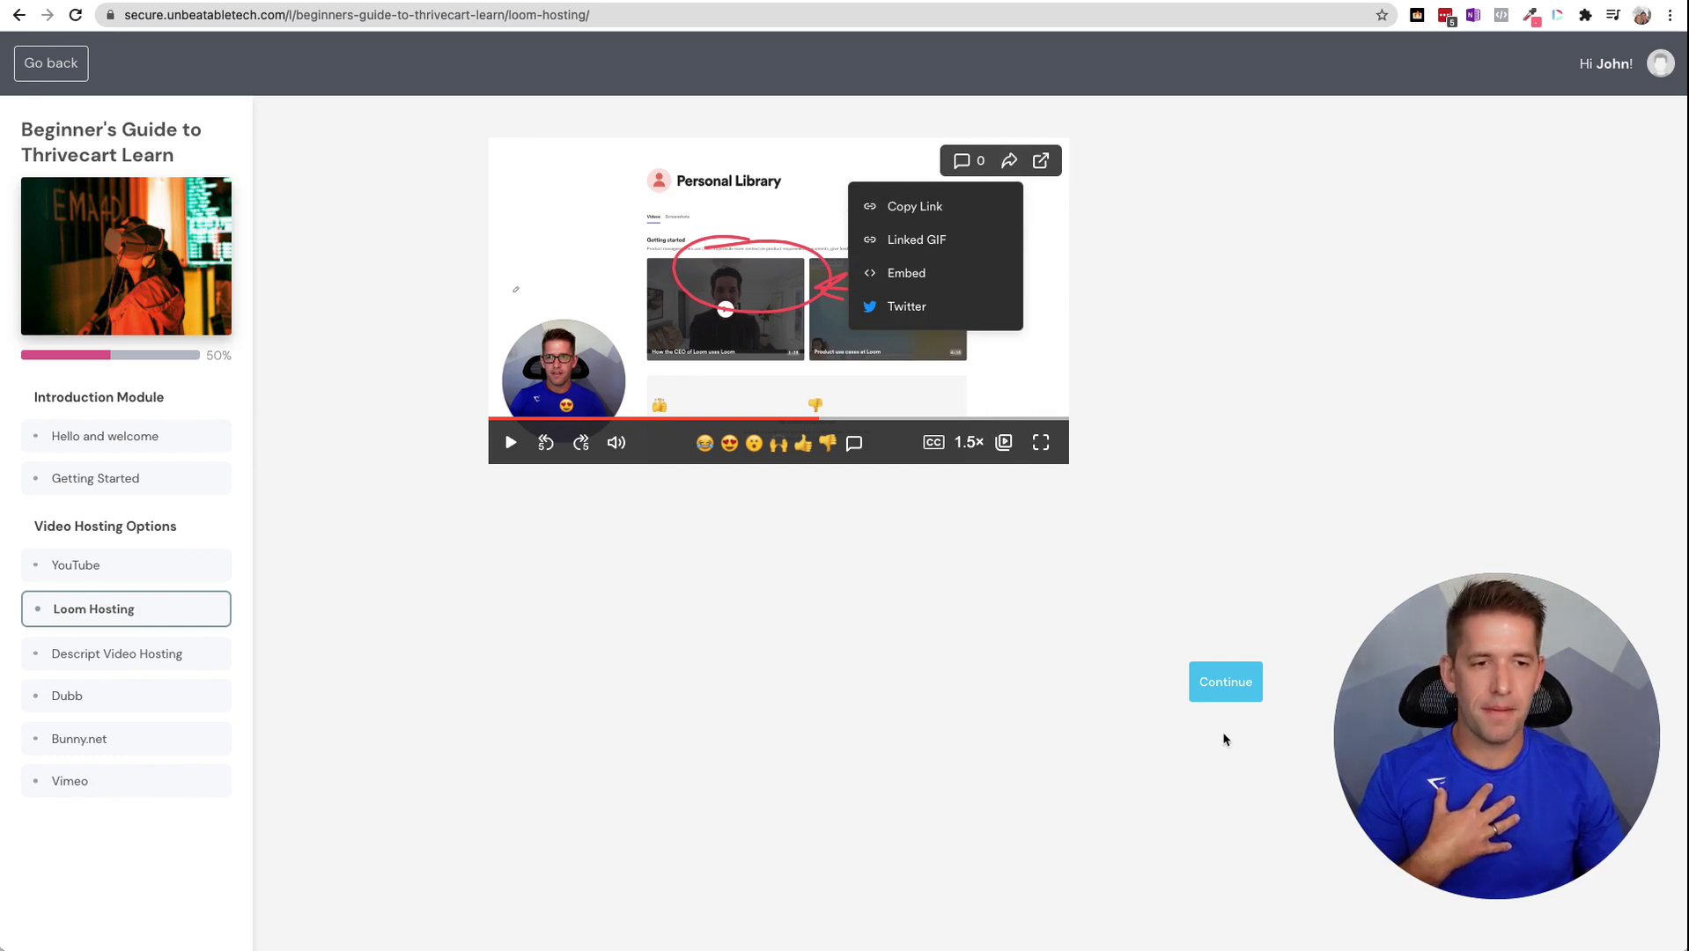
left_click(1229, 696)
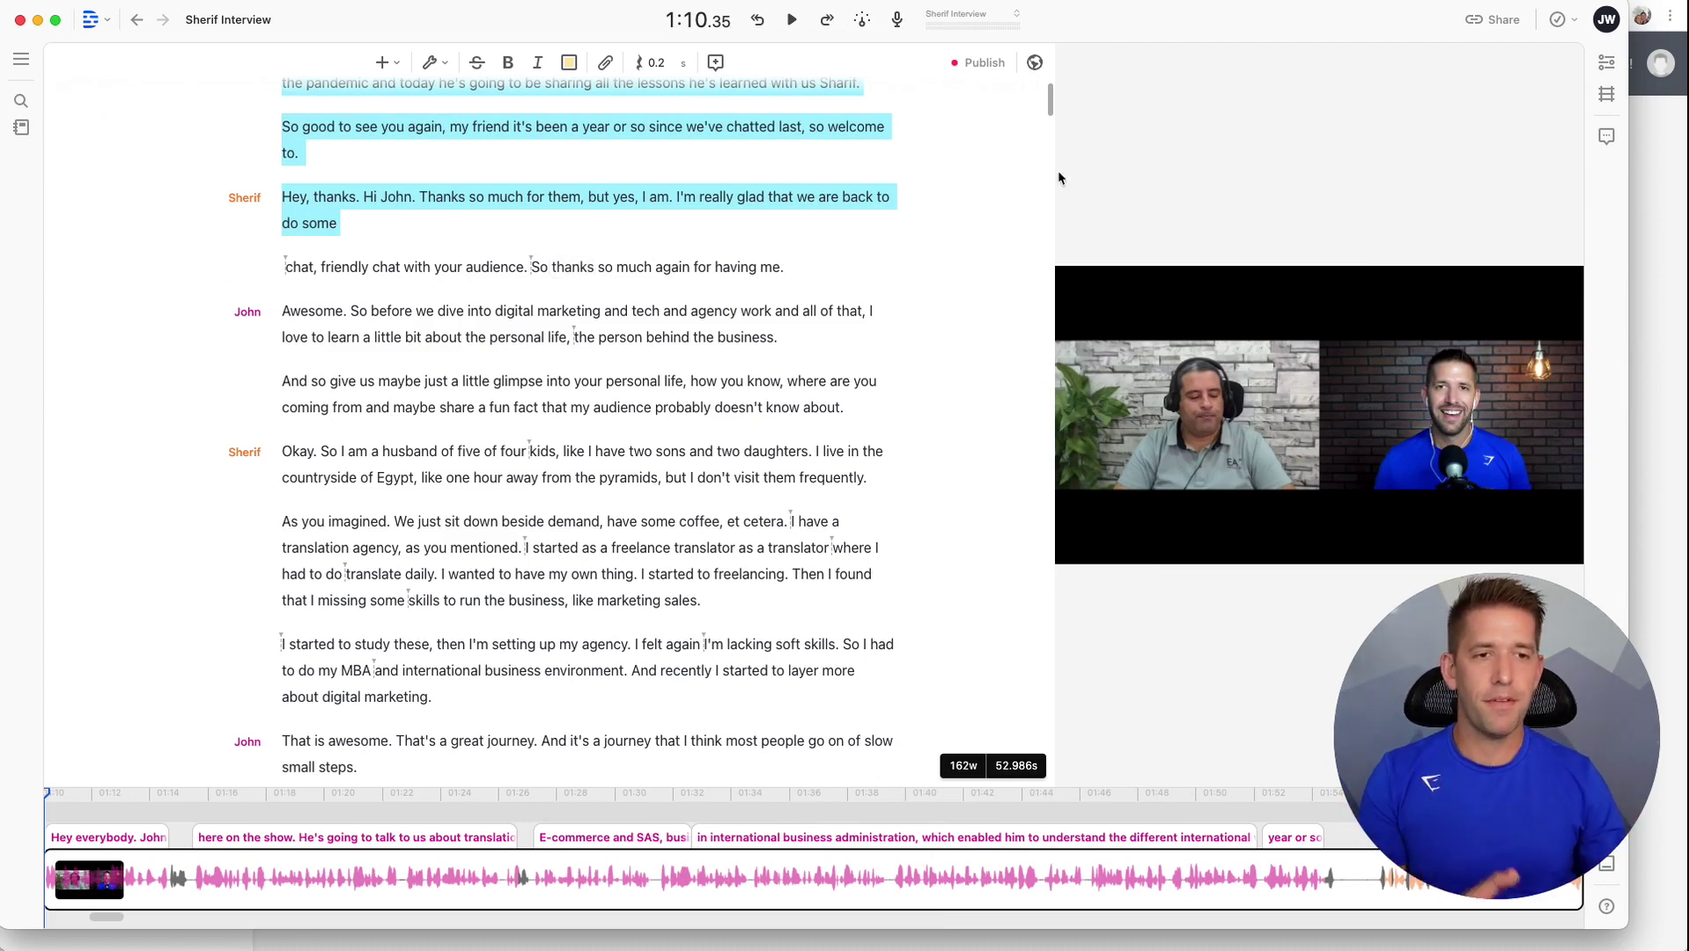
- Jump Descript playback to the words 'learn' and 'personal' and the line about slow steps
scroll(692, 443, "down", 2)
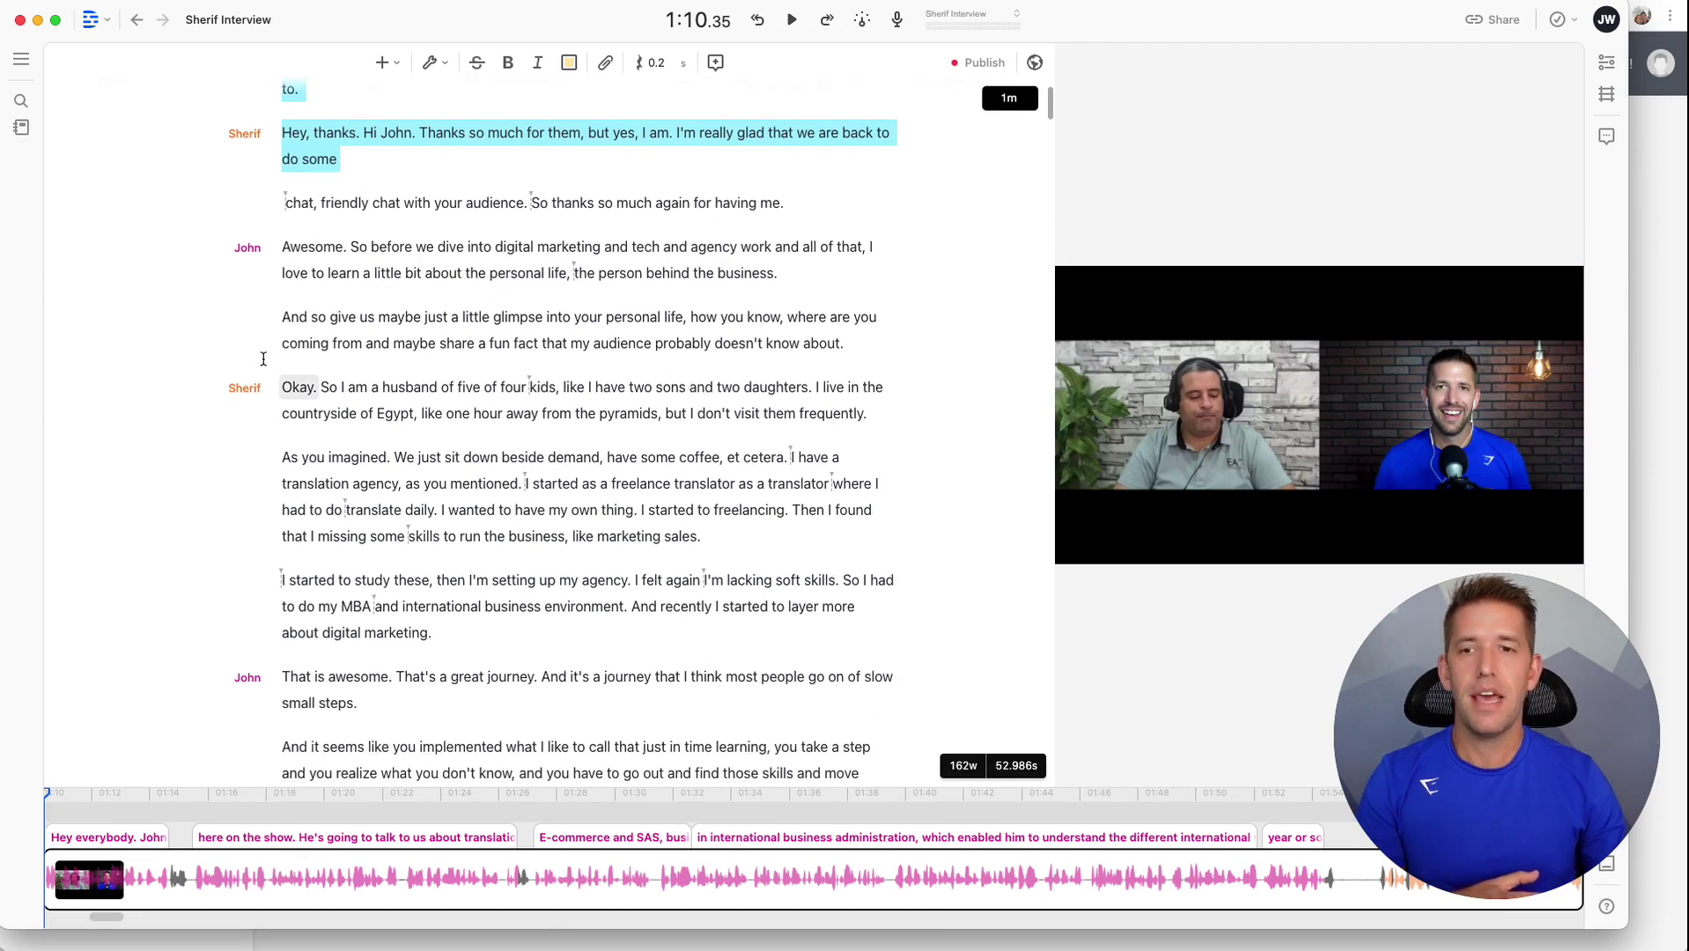
left_click(339, 274)
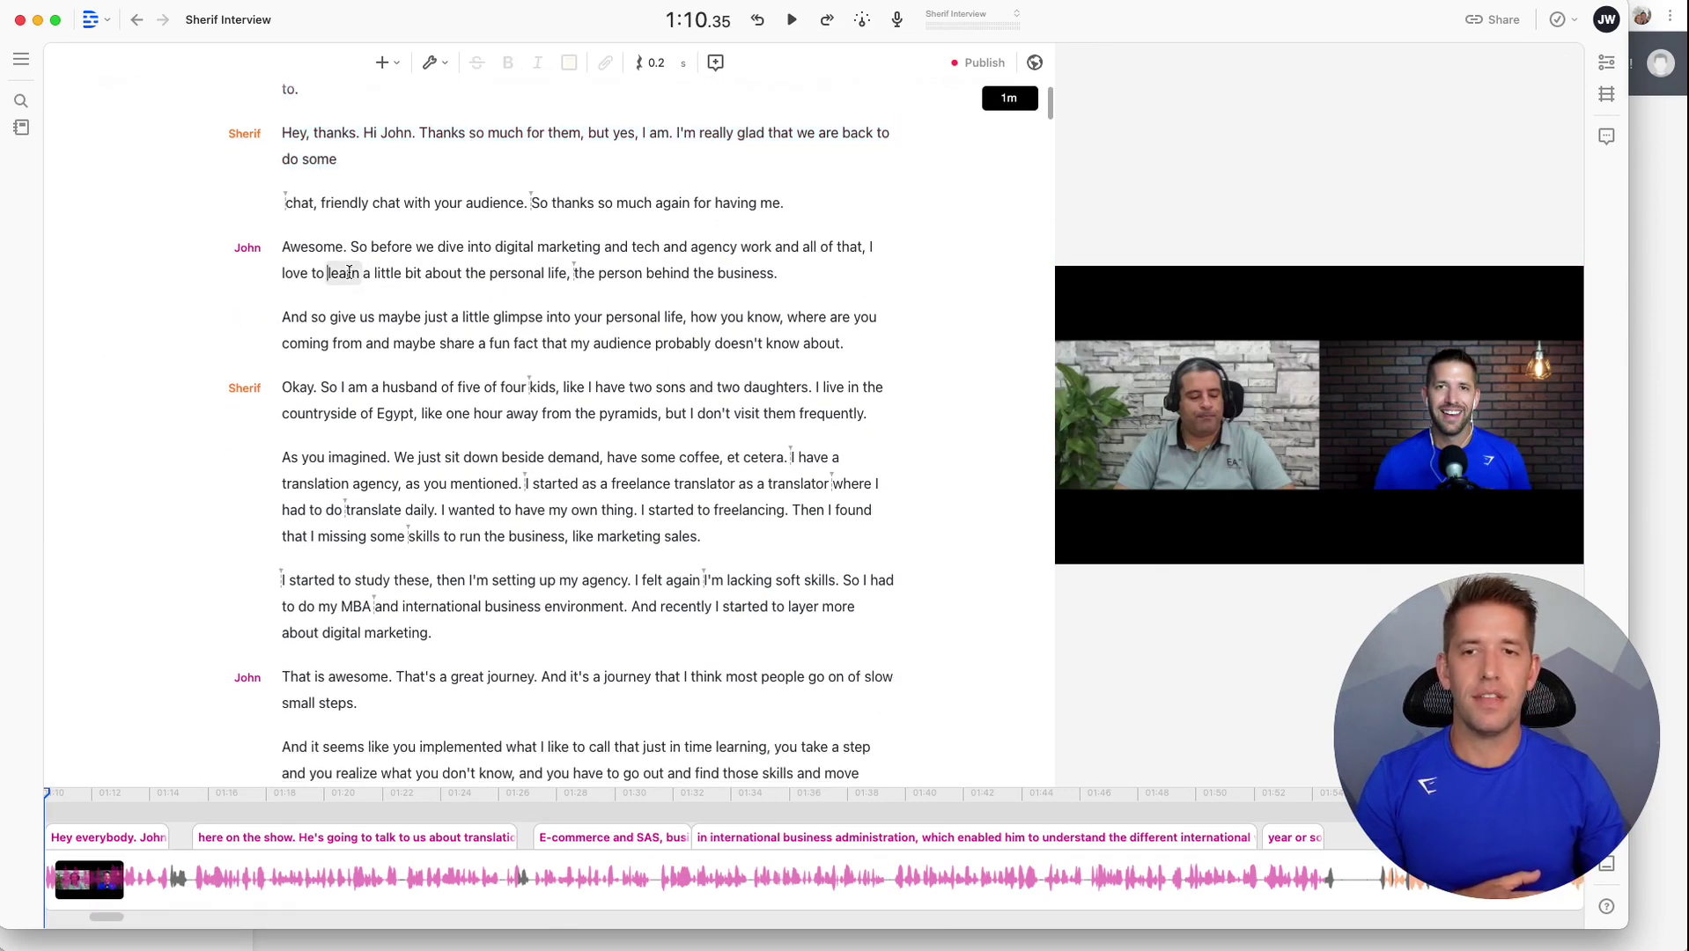
left_click(490, 276)
left_click(680, 678)
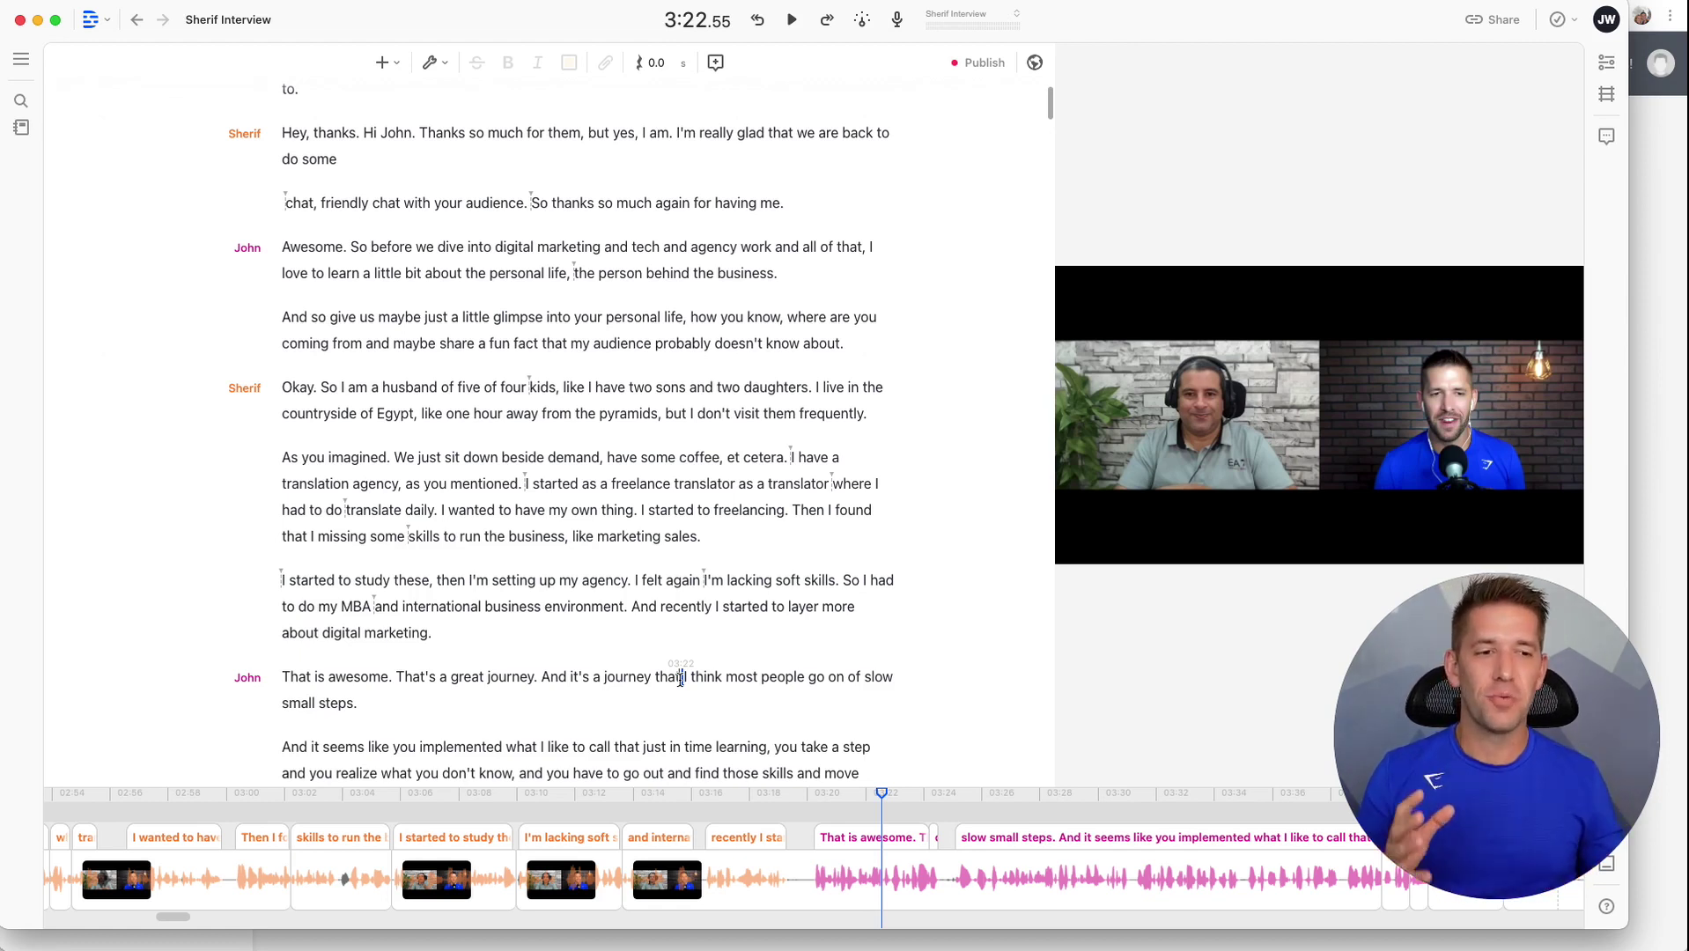
- Delete the transcript passage from 'Yes' to 'translate', then undo to restore it
scroll(681, 679, "down", 5)
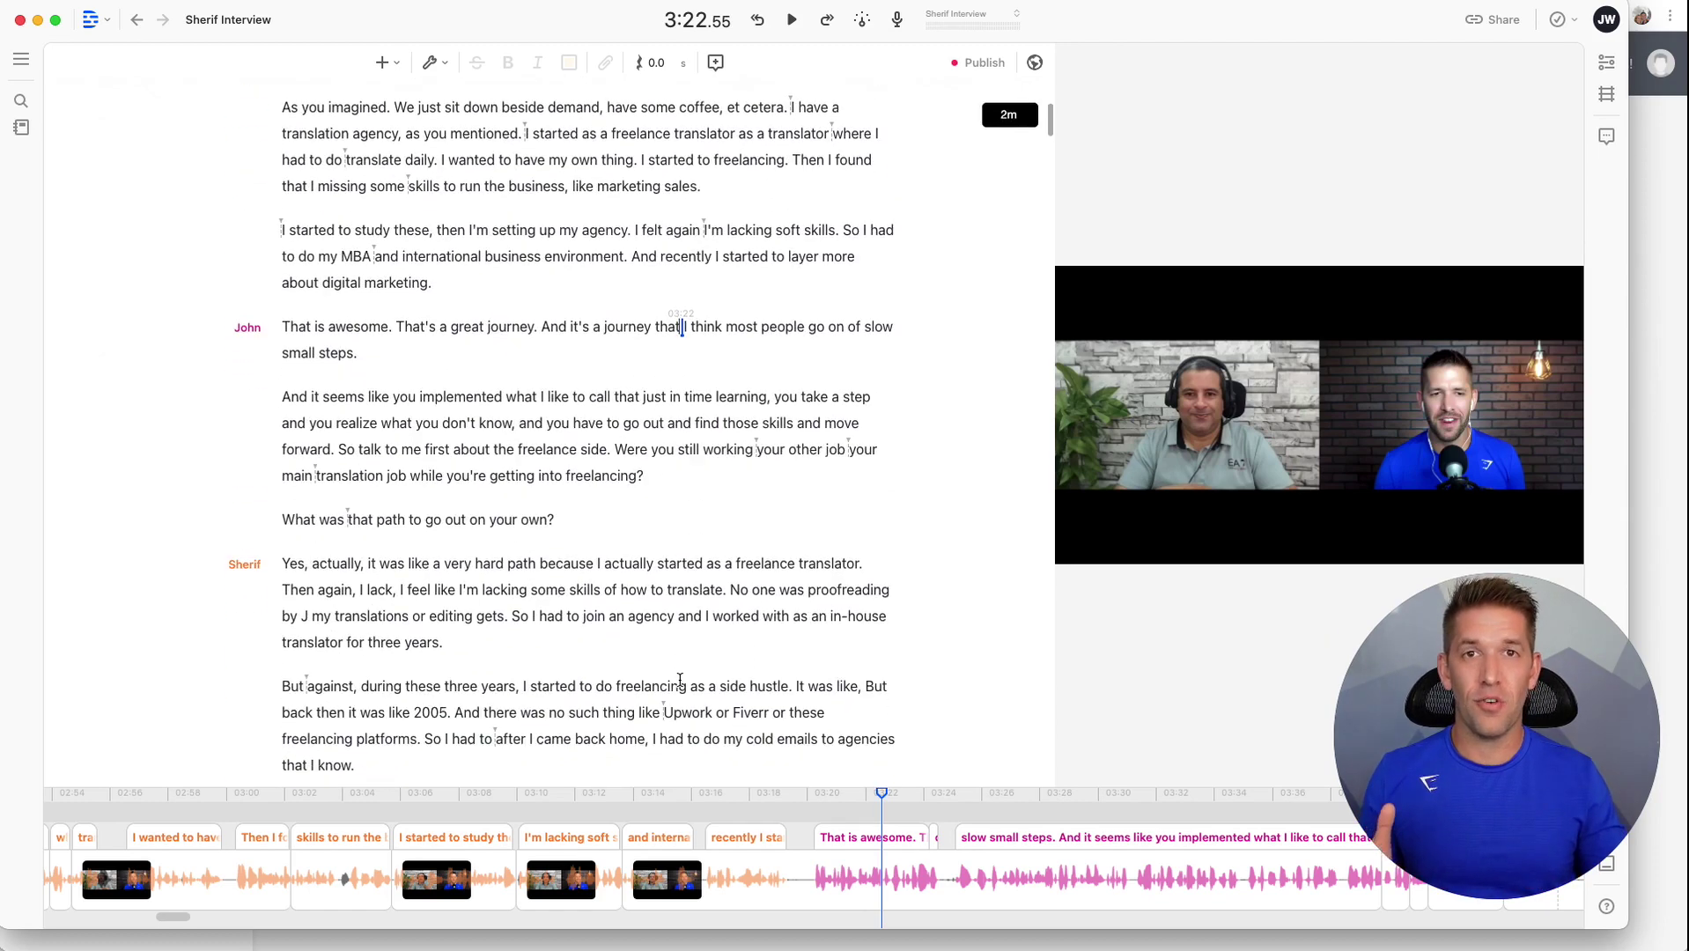
left_click_drag(444, 564, 650, 575)
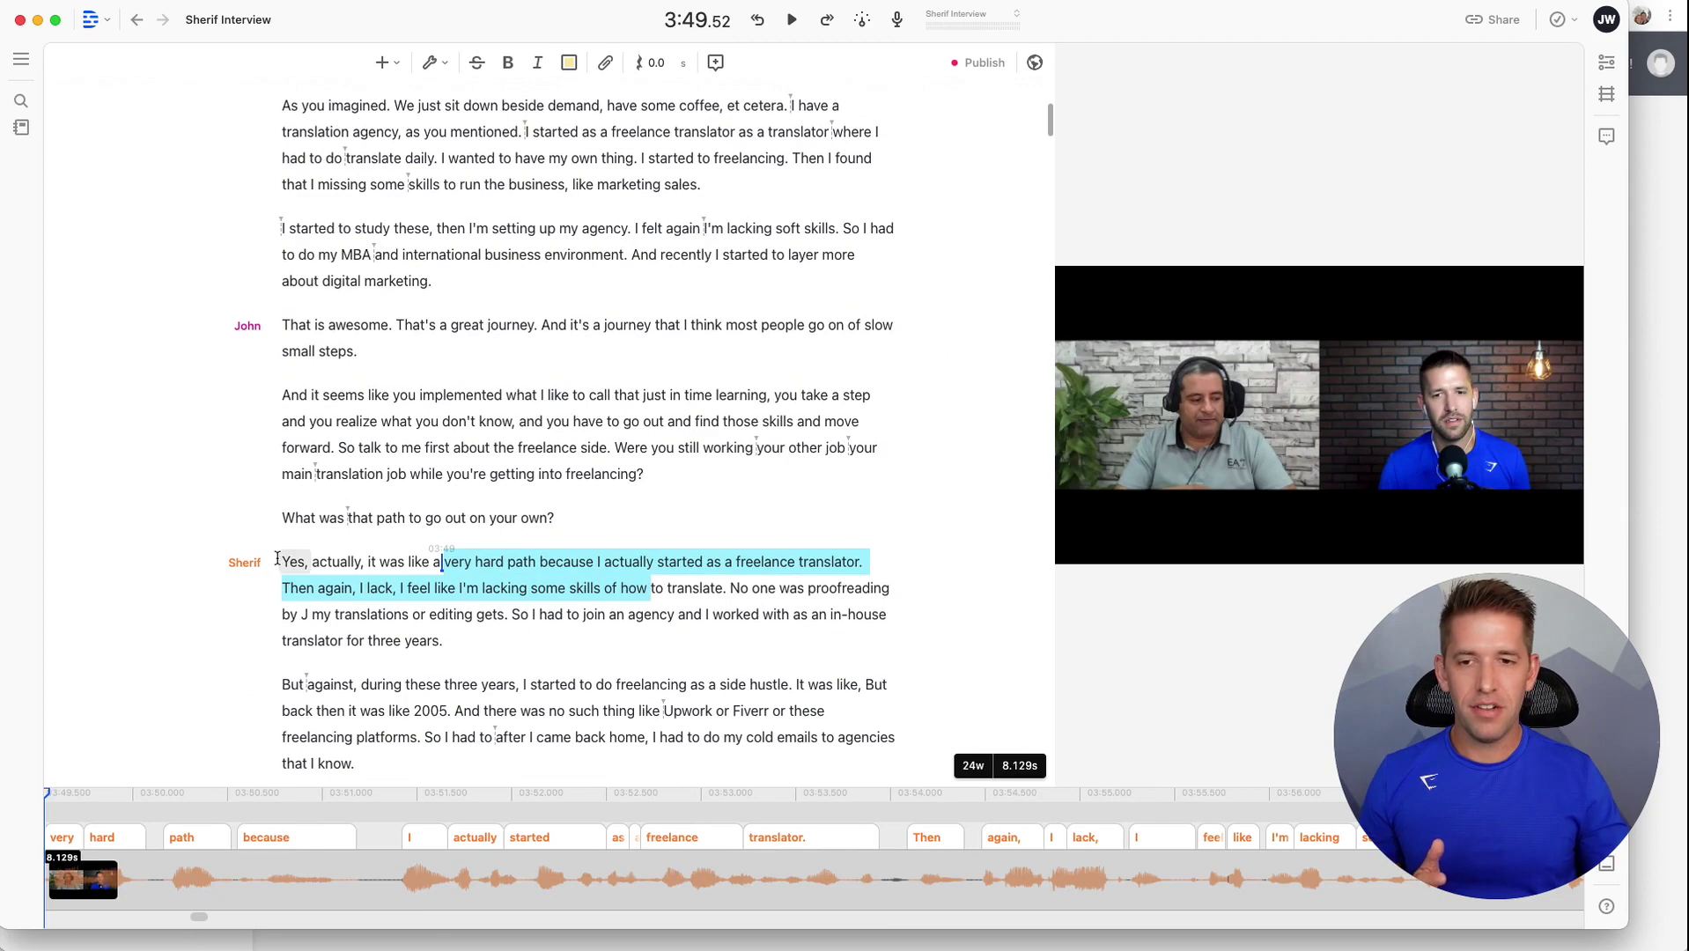
left_click_drag(282, 562, 717, 584)
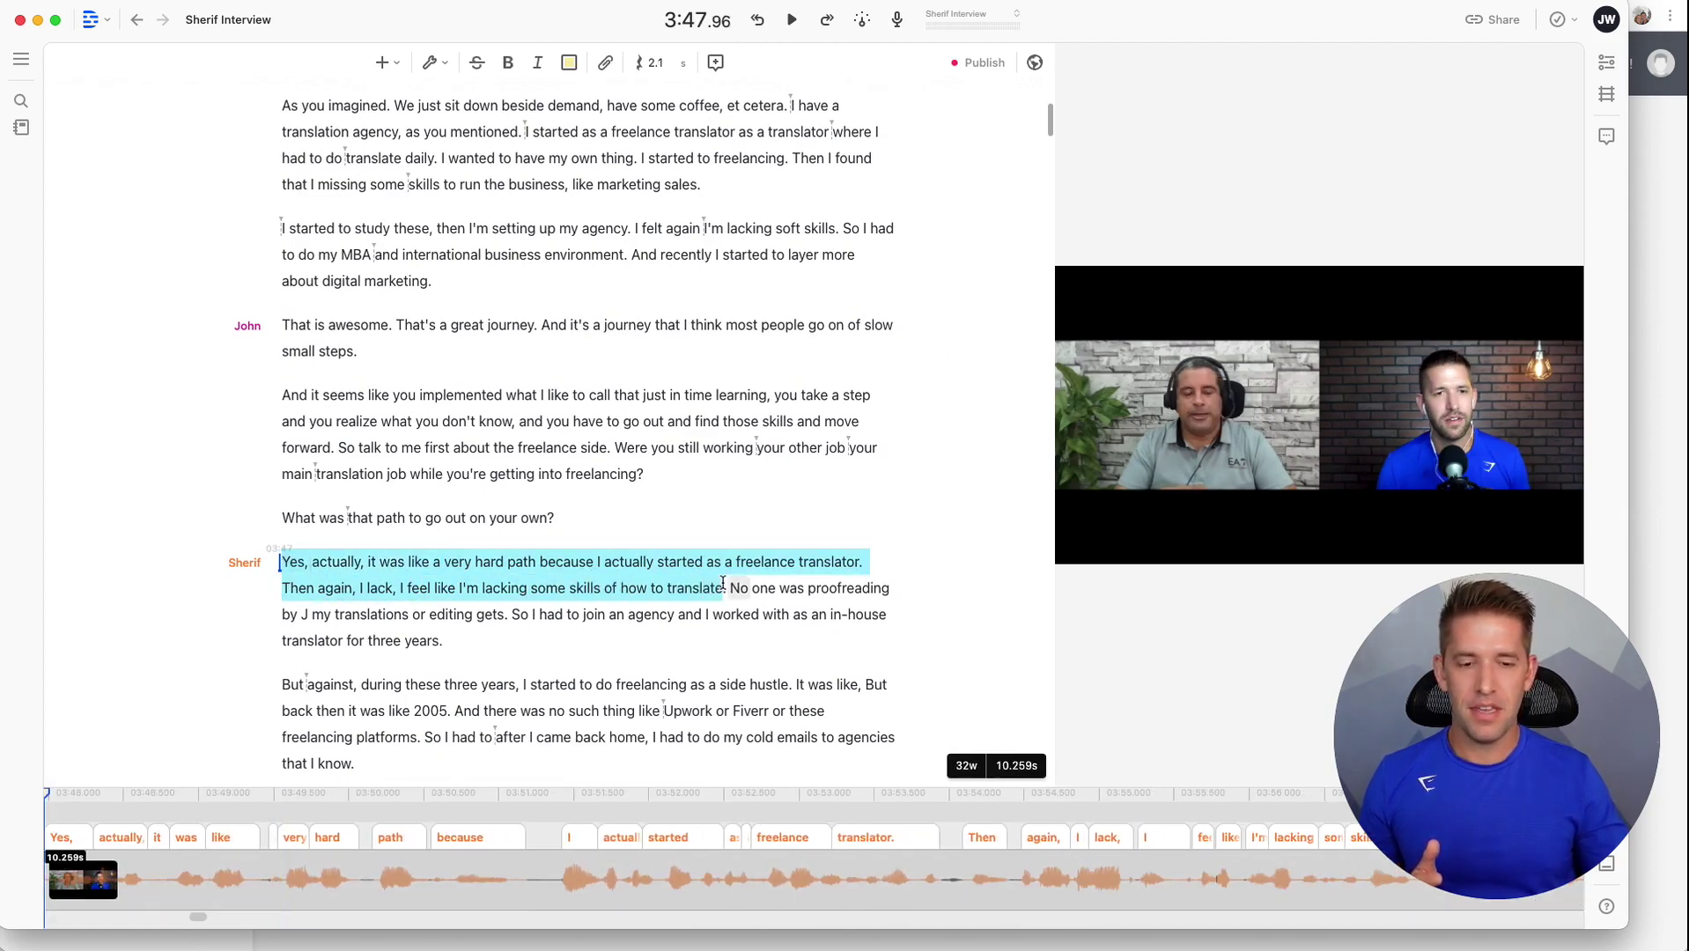
key("BackSpace")
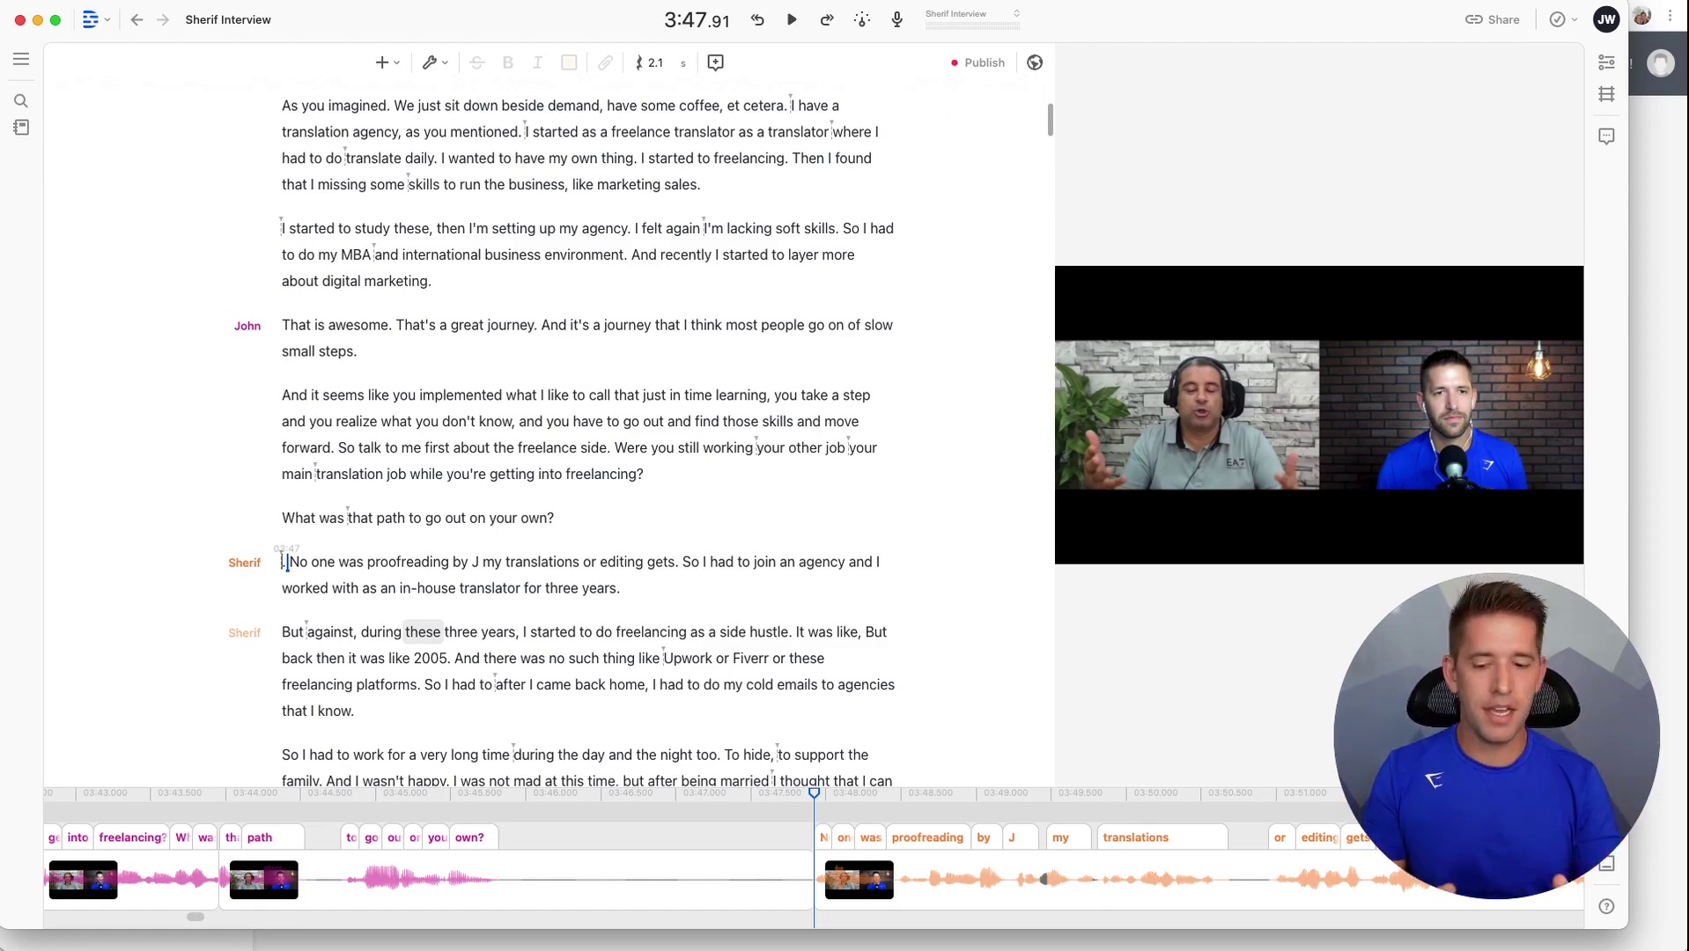
key("super+z")
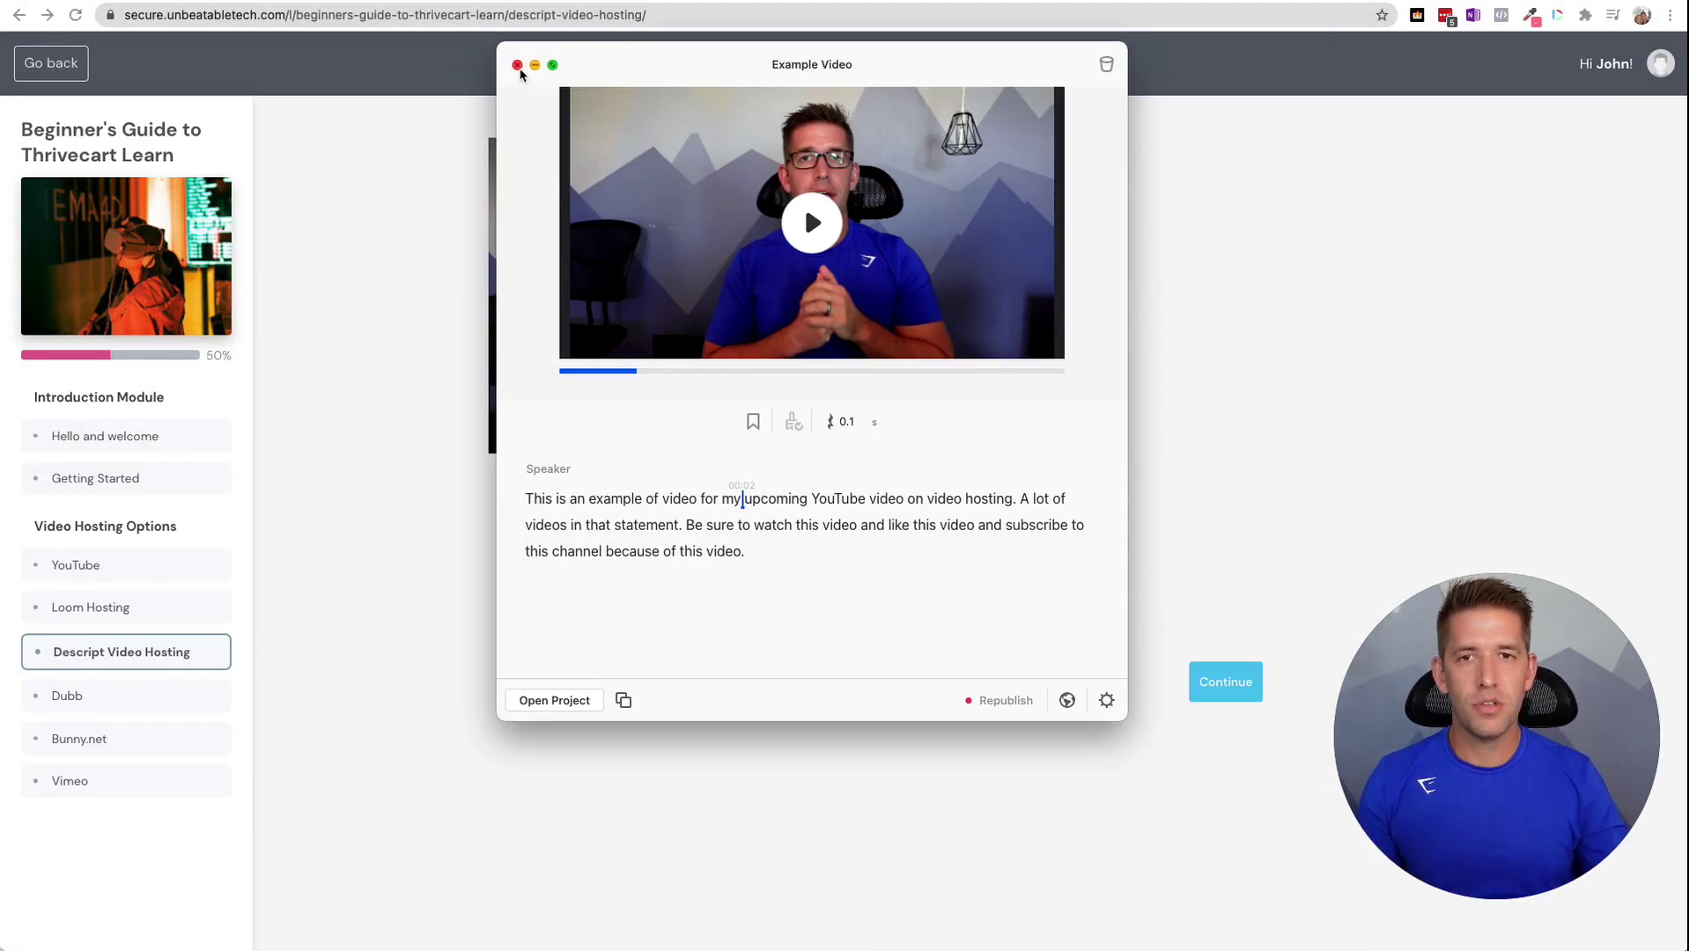
- Close the Example Video window, reload the Descript lesson, and play its video with subtitles on
left_click(518, 66)
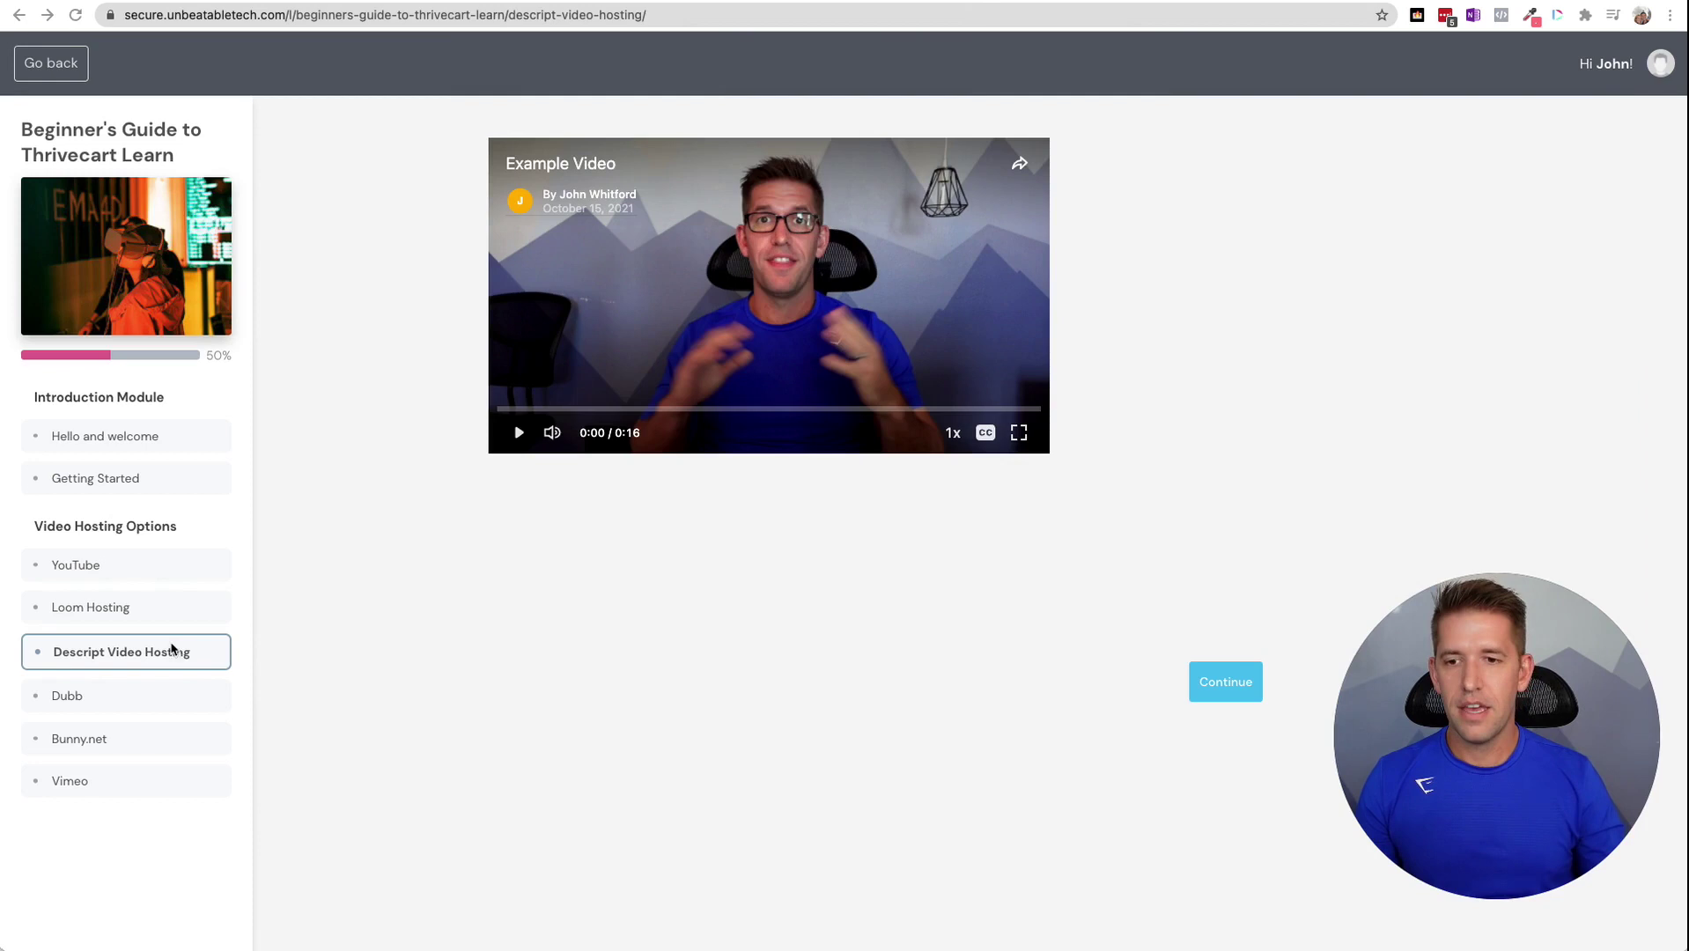
left_click(129, 652)
left_click(82, 653)
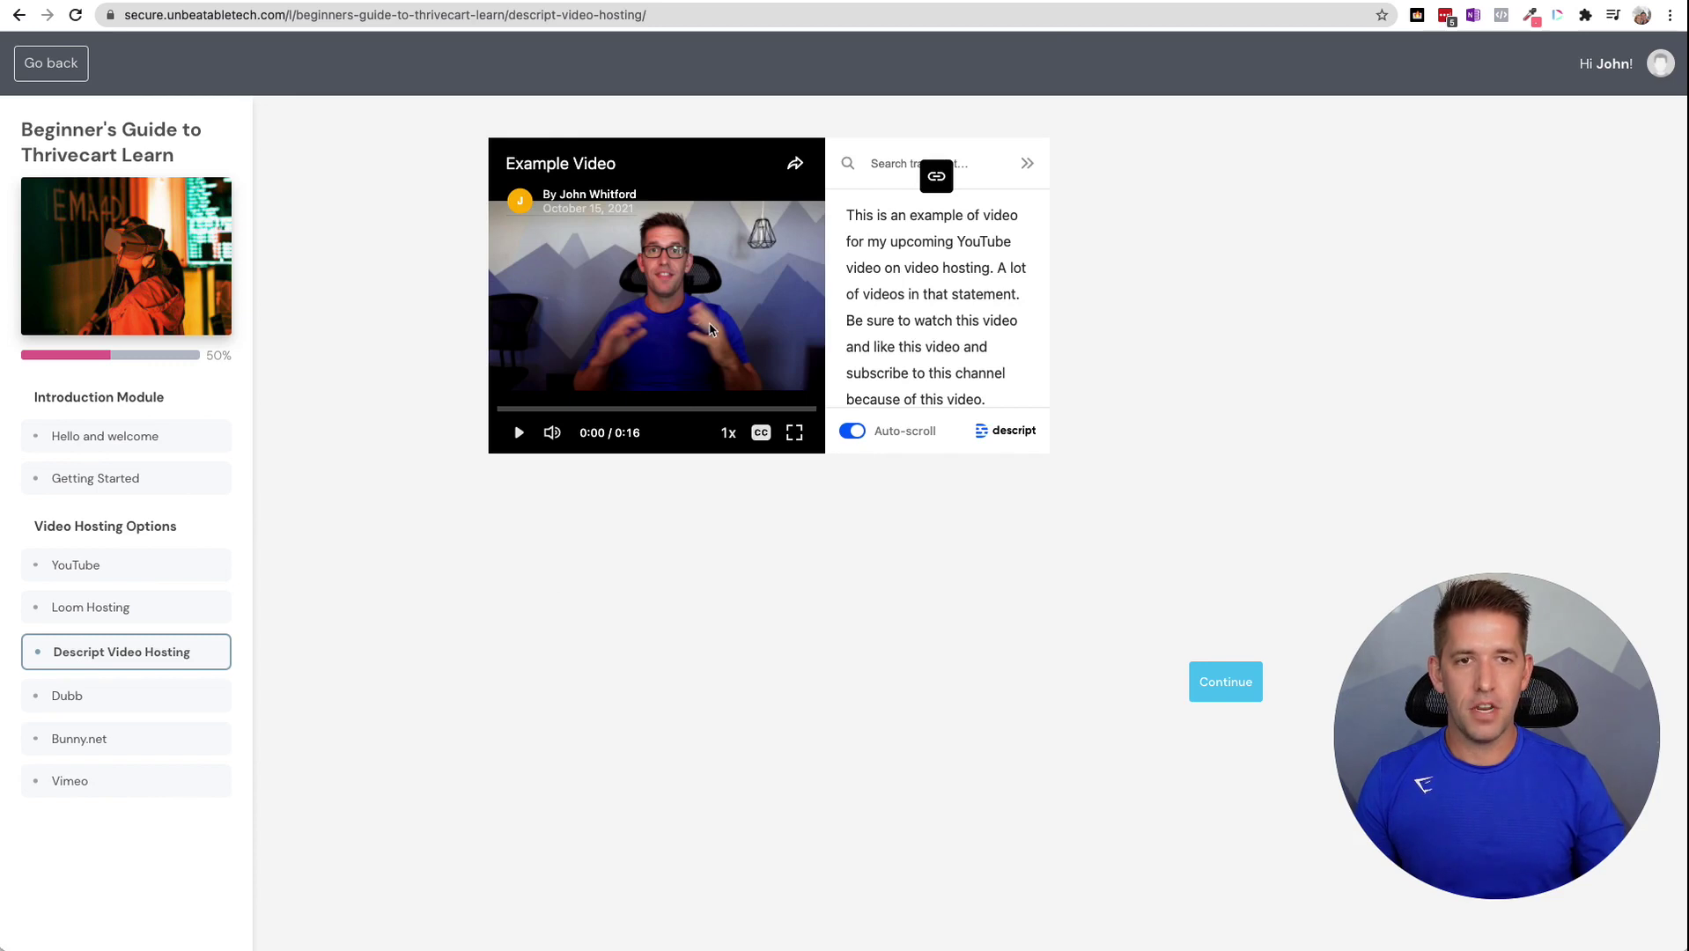
scroll(913, 334, "down", 1)
scroll(913, 334, "up", 1)
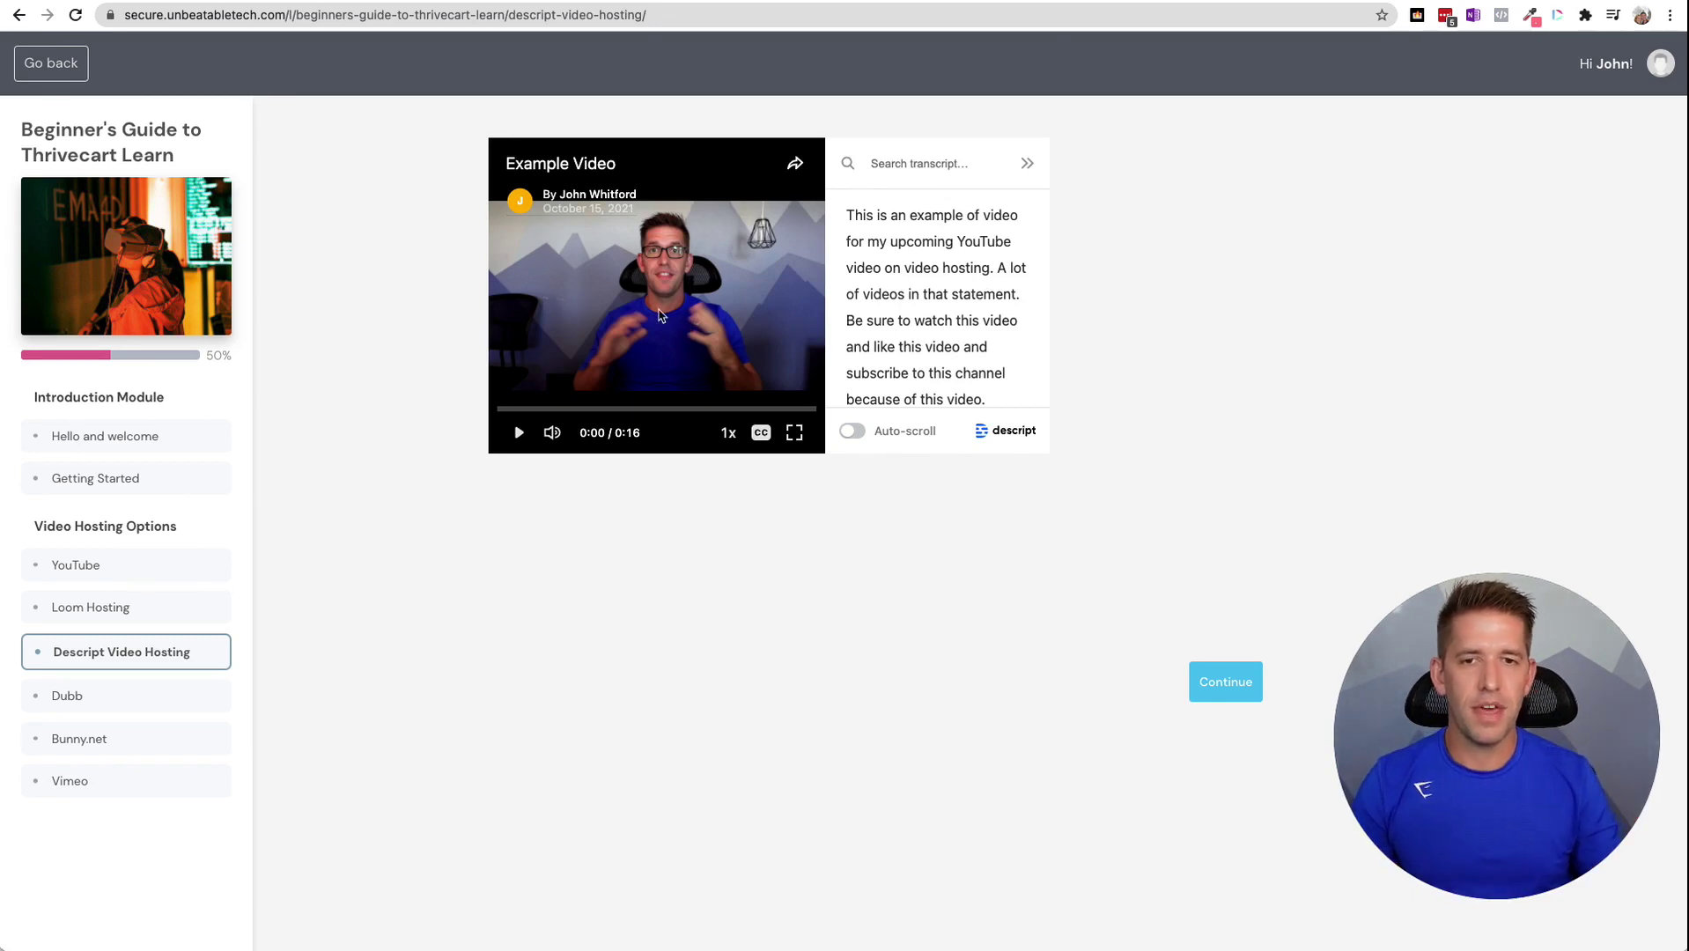
left_click(761, 433)
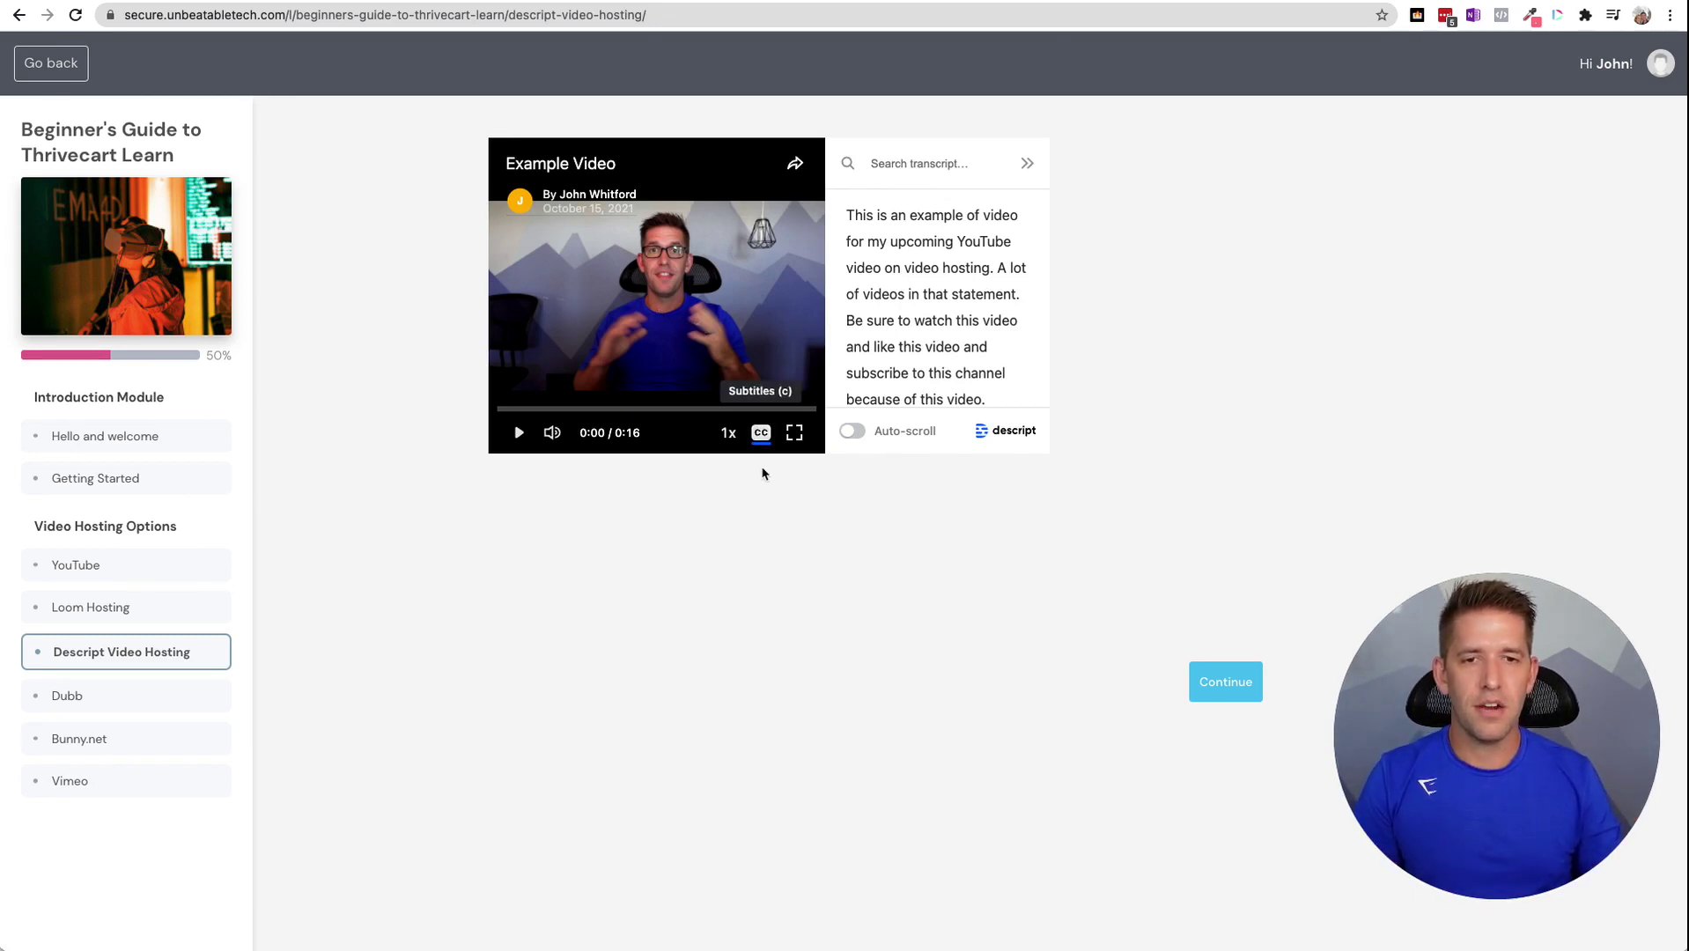
left_click(689, 352)
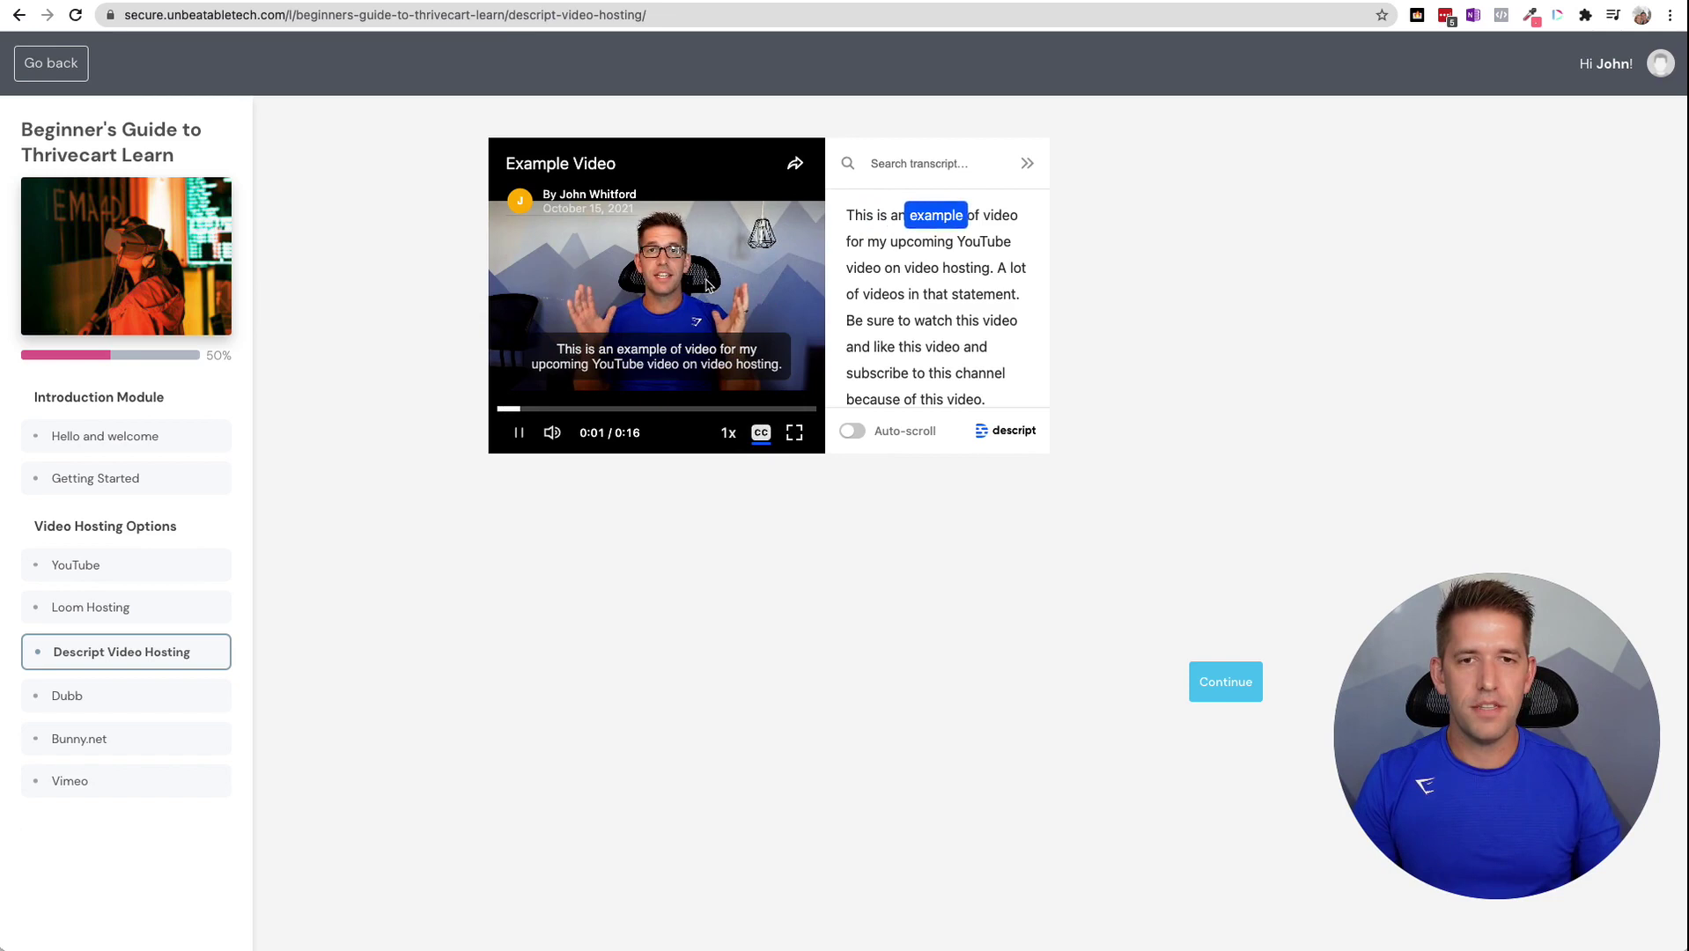
- Pause the video, jump to where 'channel' is spoken via transcript search, then clear the search
left_click(981, 216)
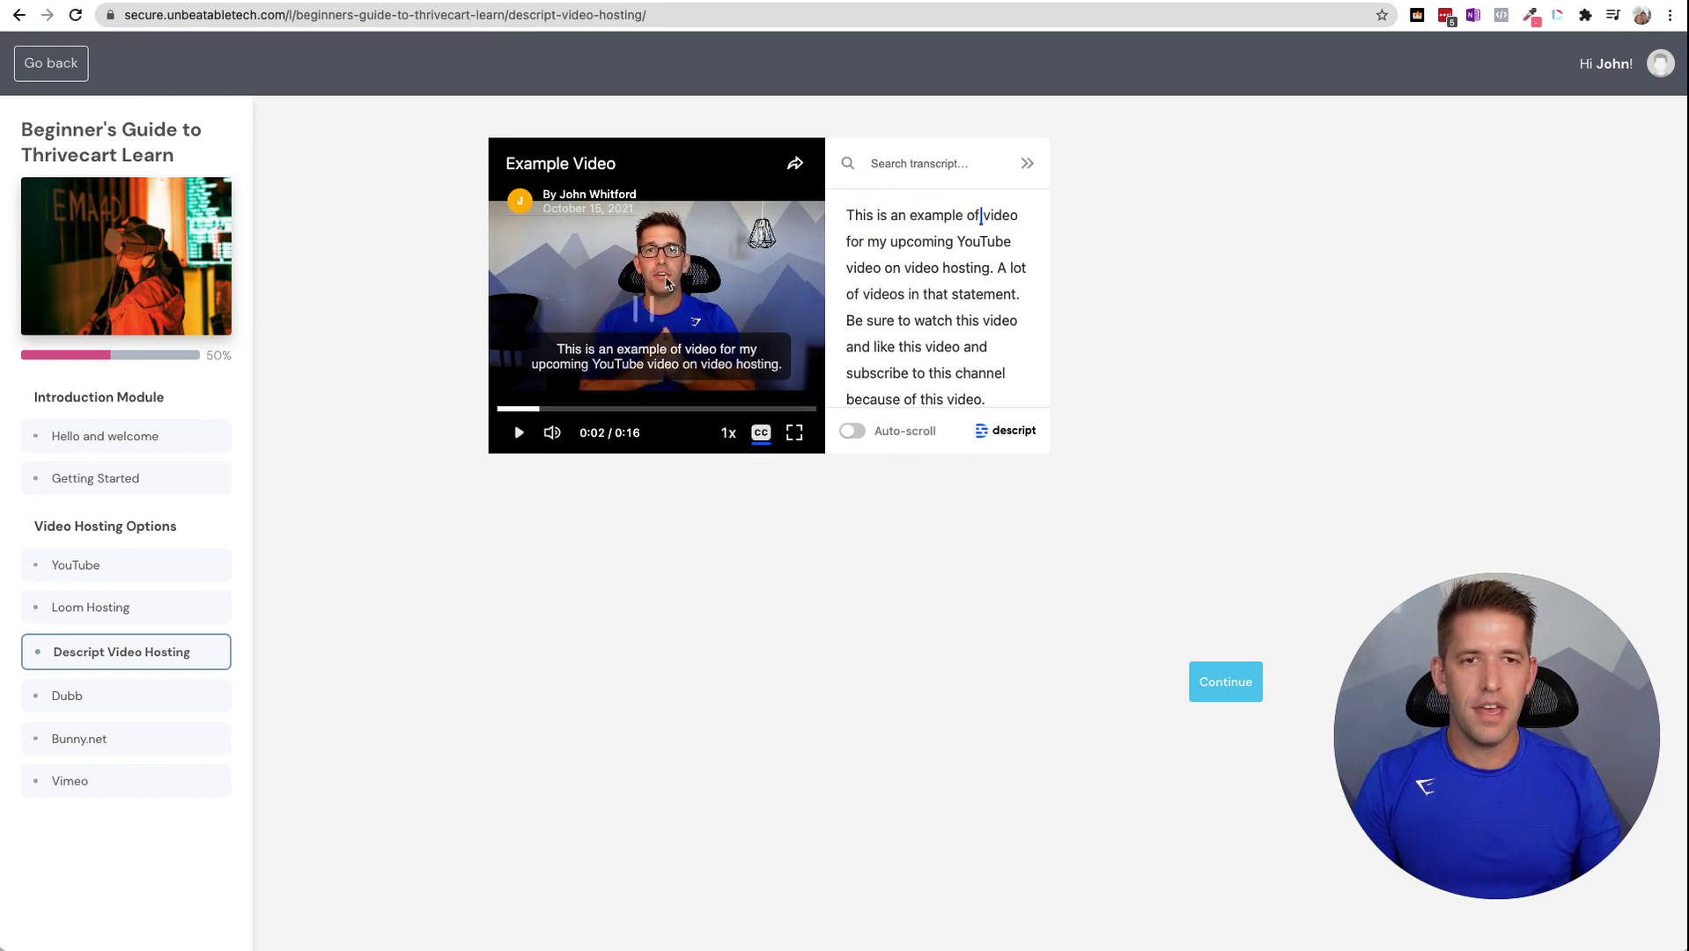
left_click(902, 166)
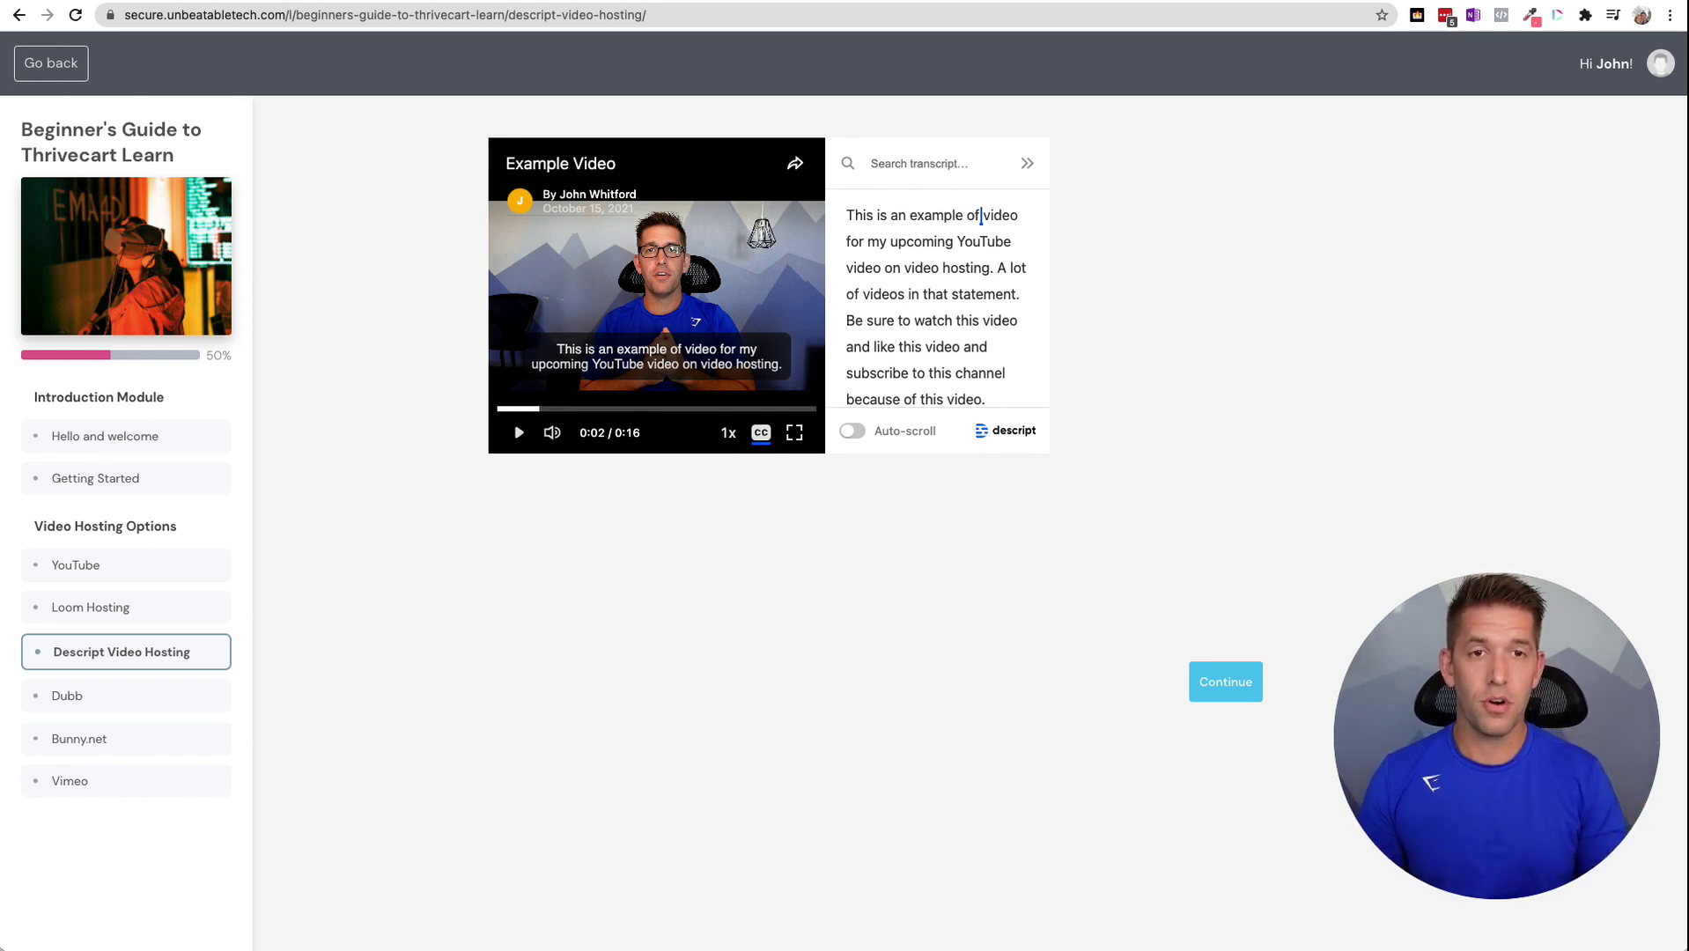
type("channel")
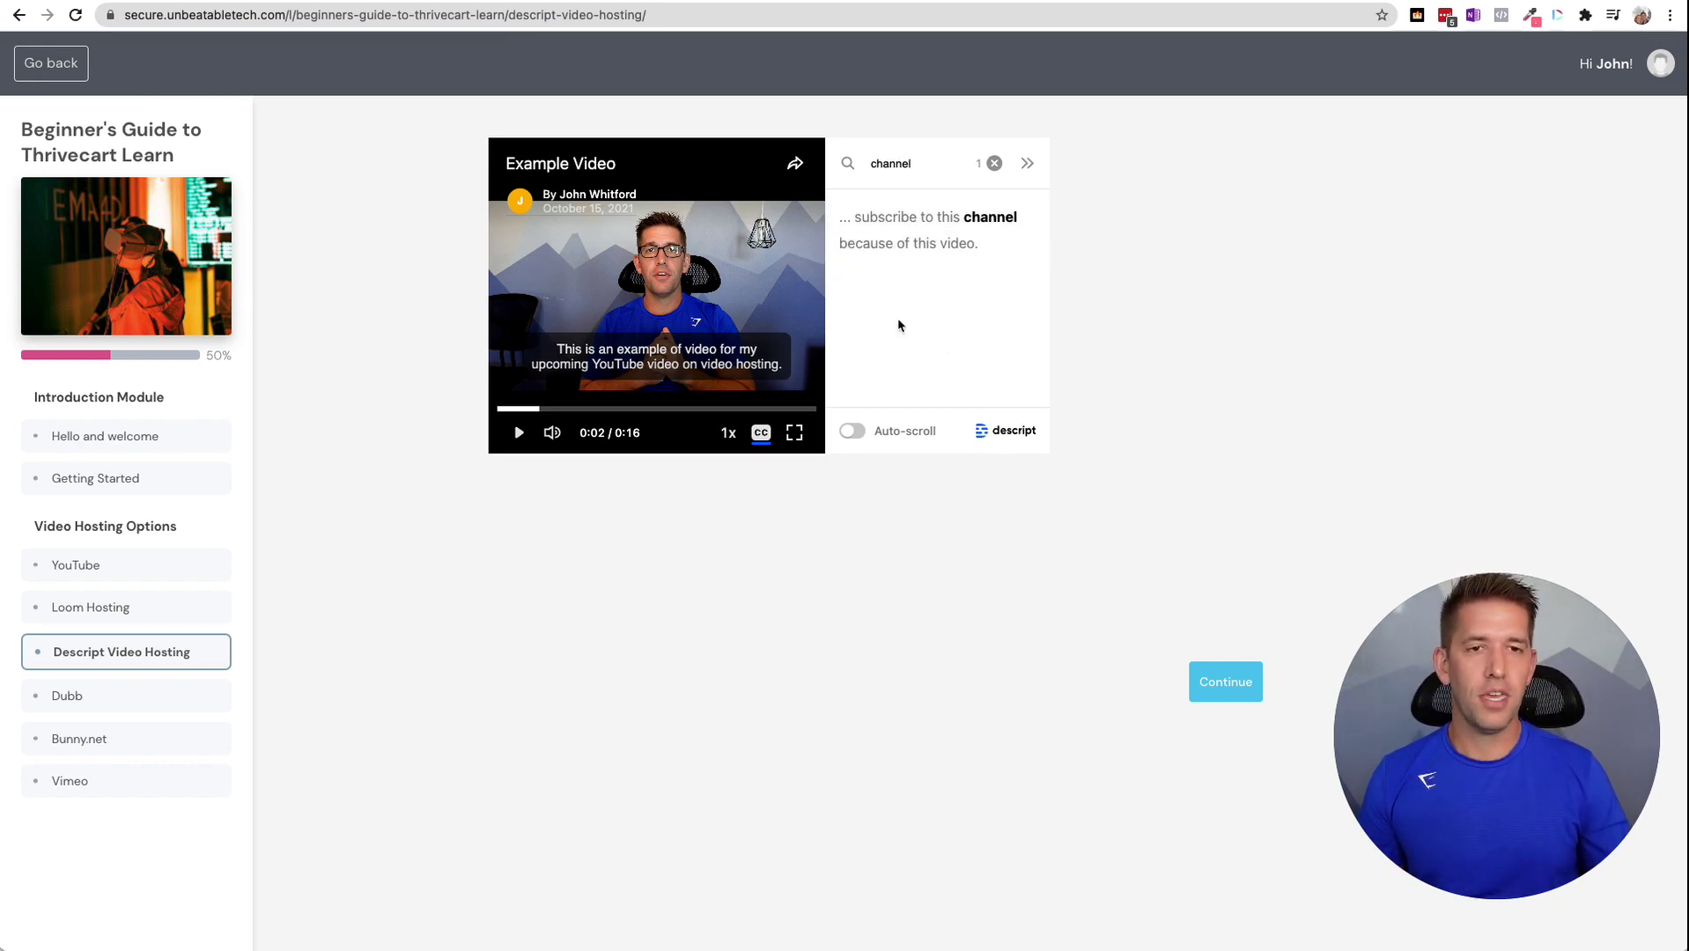
left_click(880, 227)
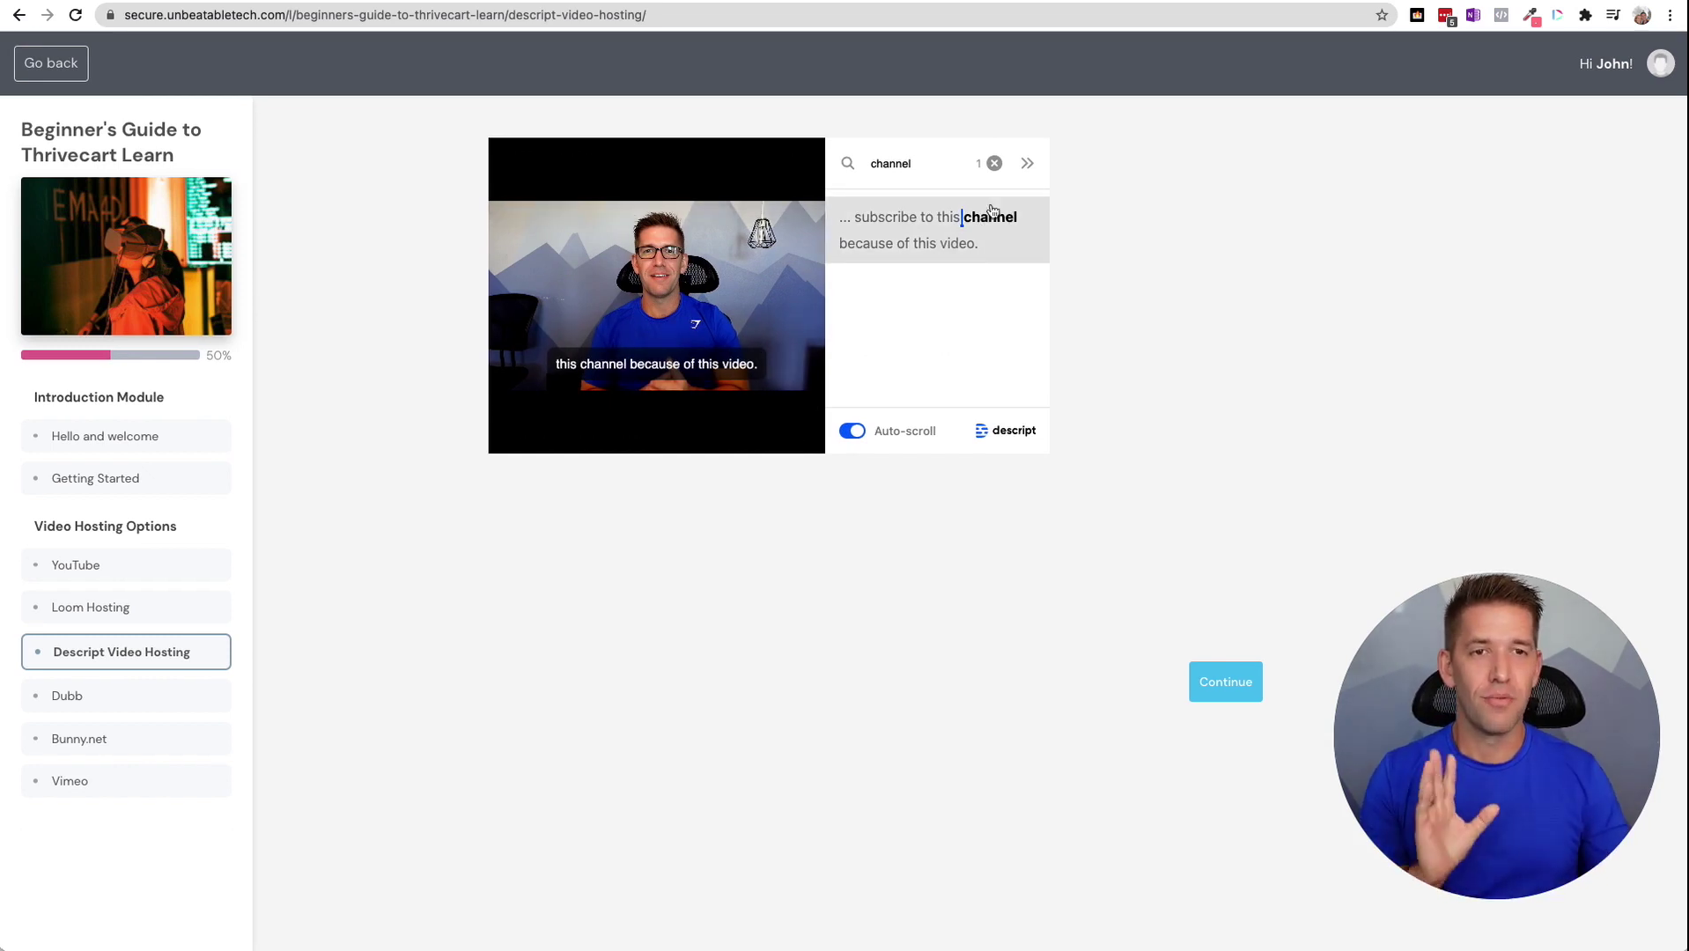
left_click(994, 163)
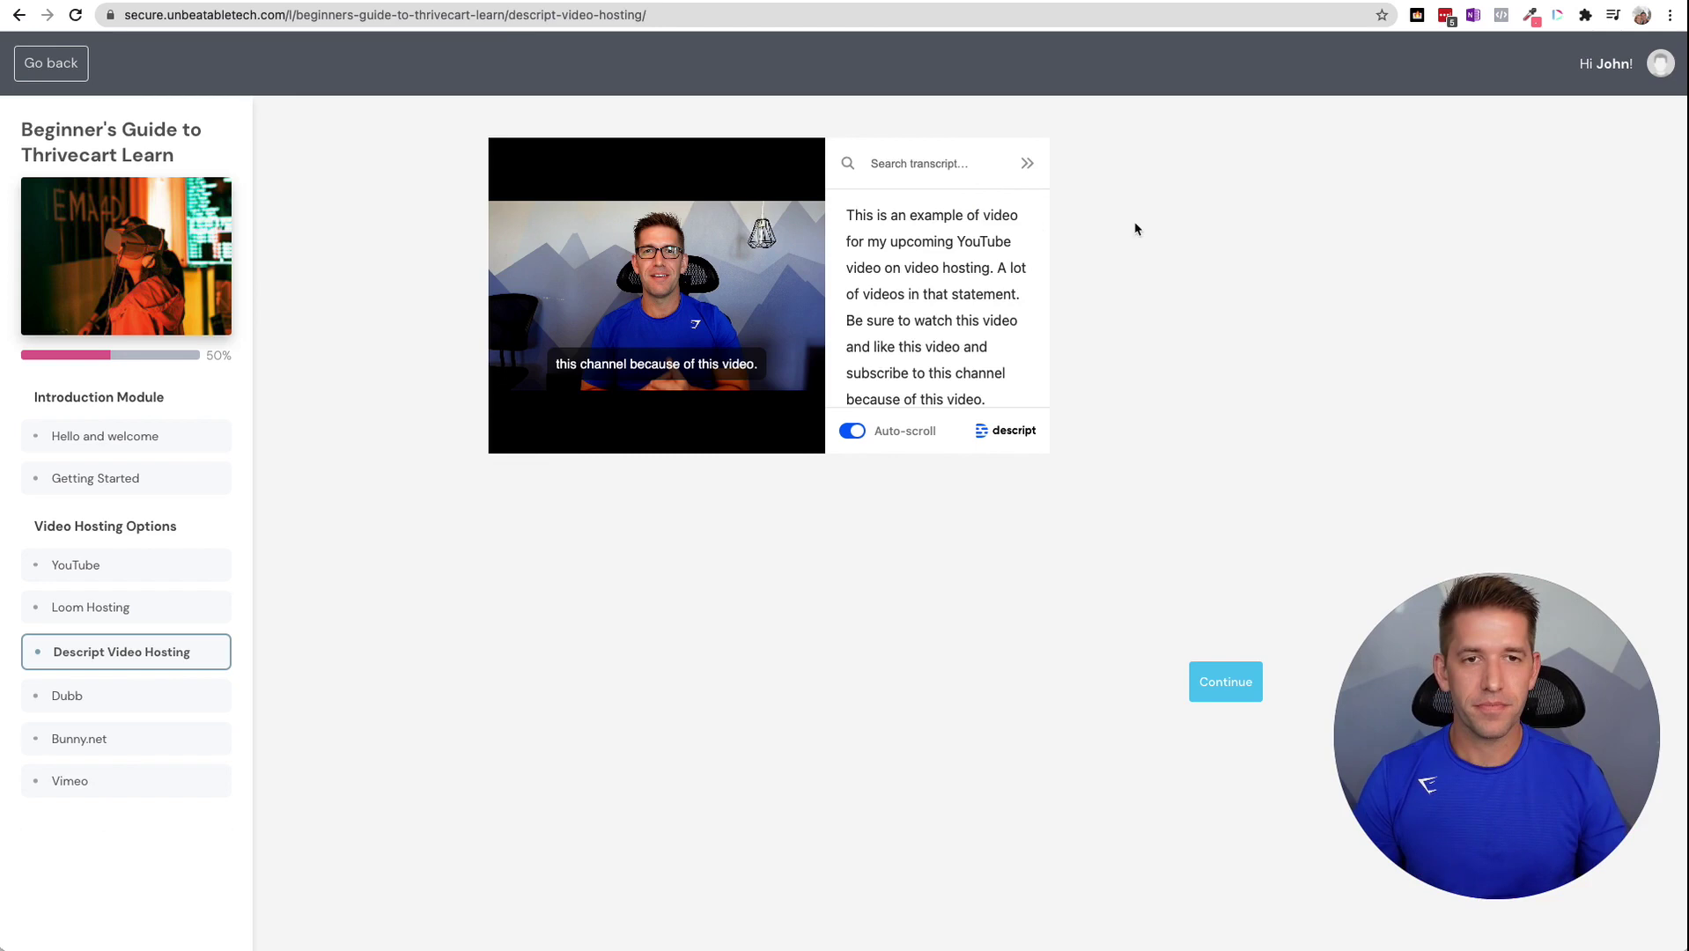
mouse_move(525, 327)
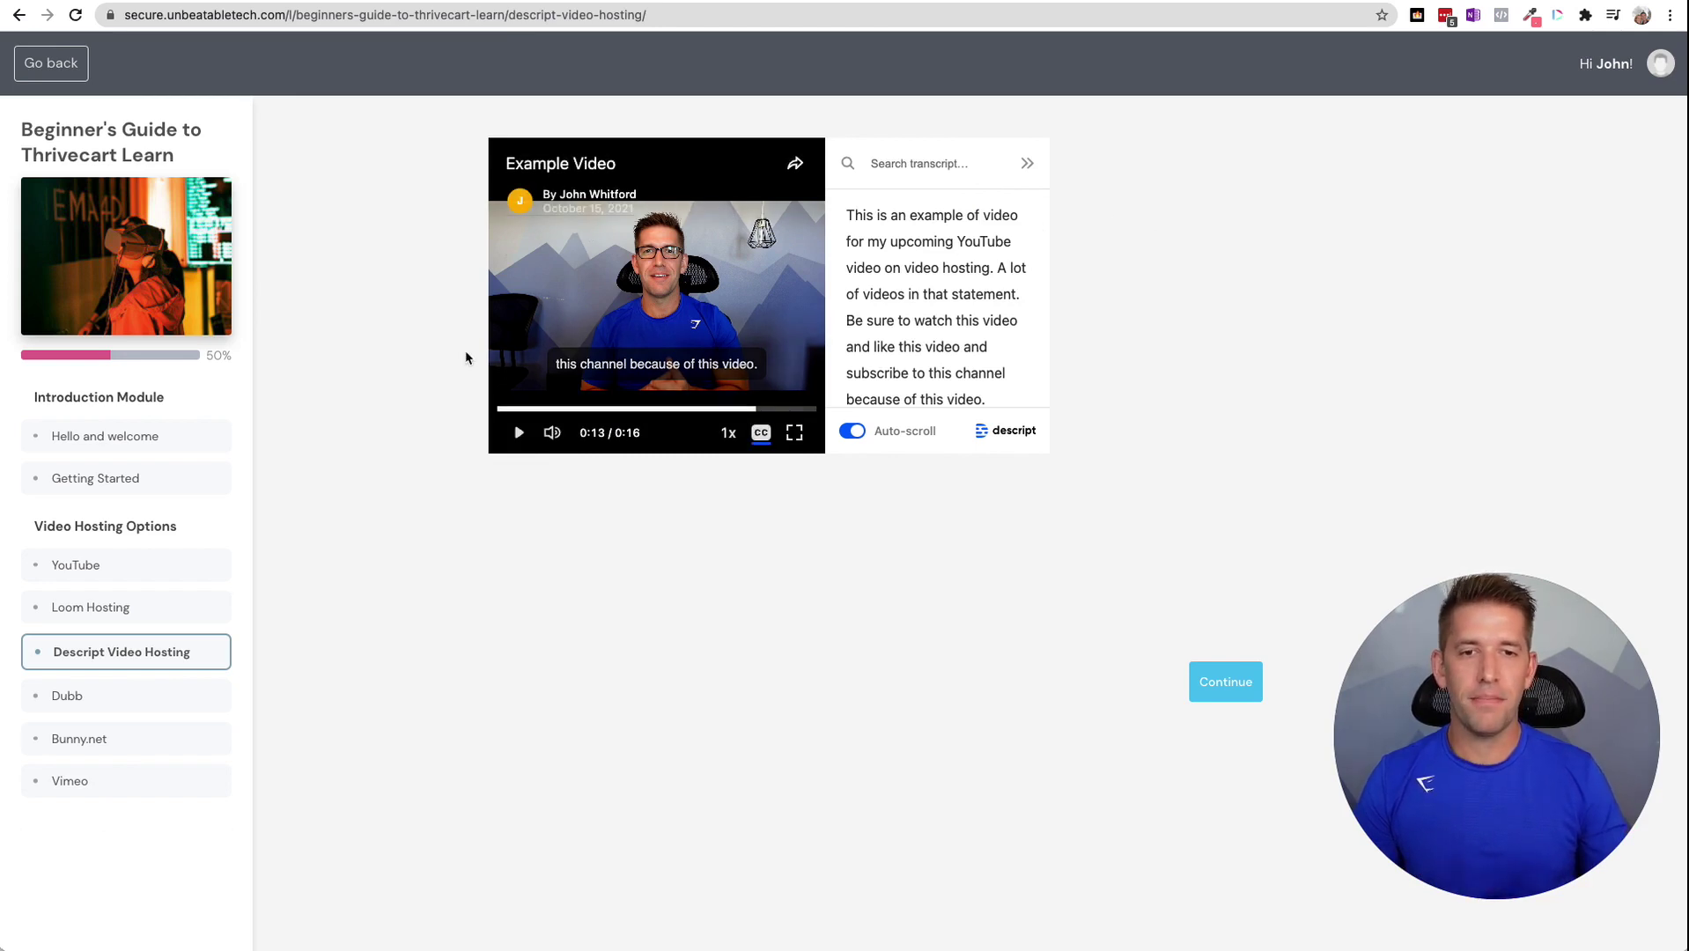
- Open the example video's share link in a new tab, then close the Share overlay
left_click(794, 167)
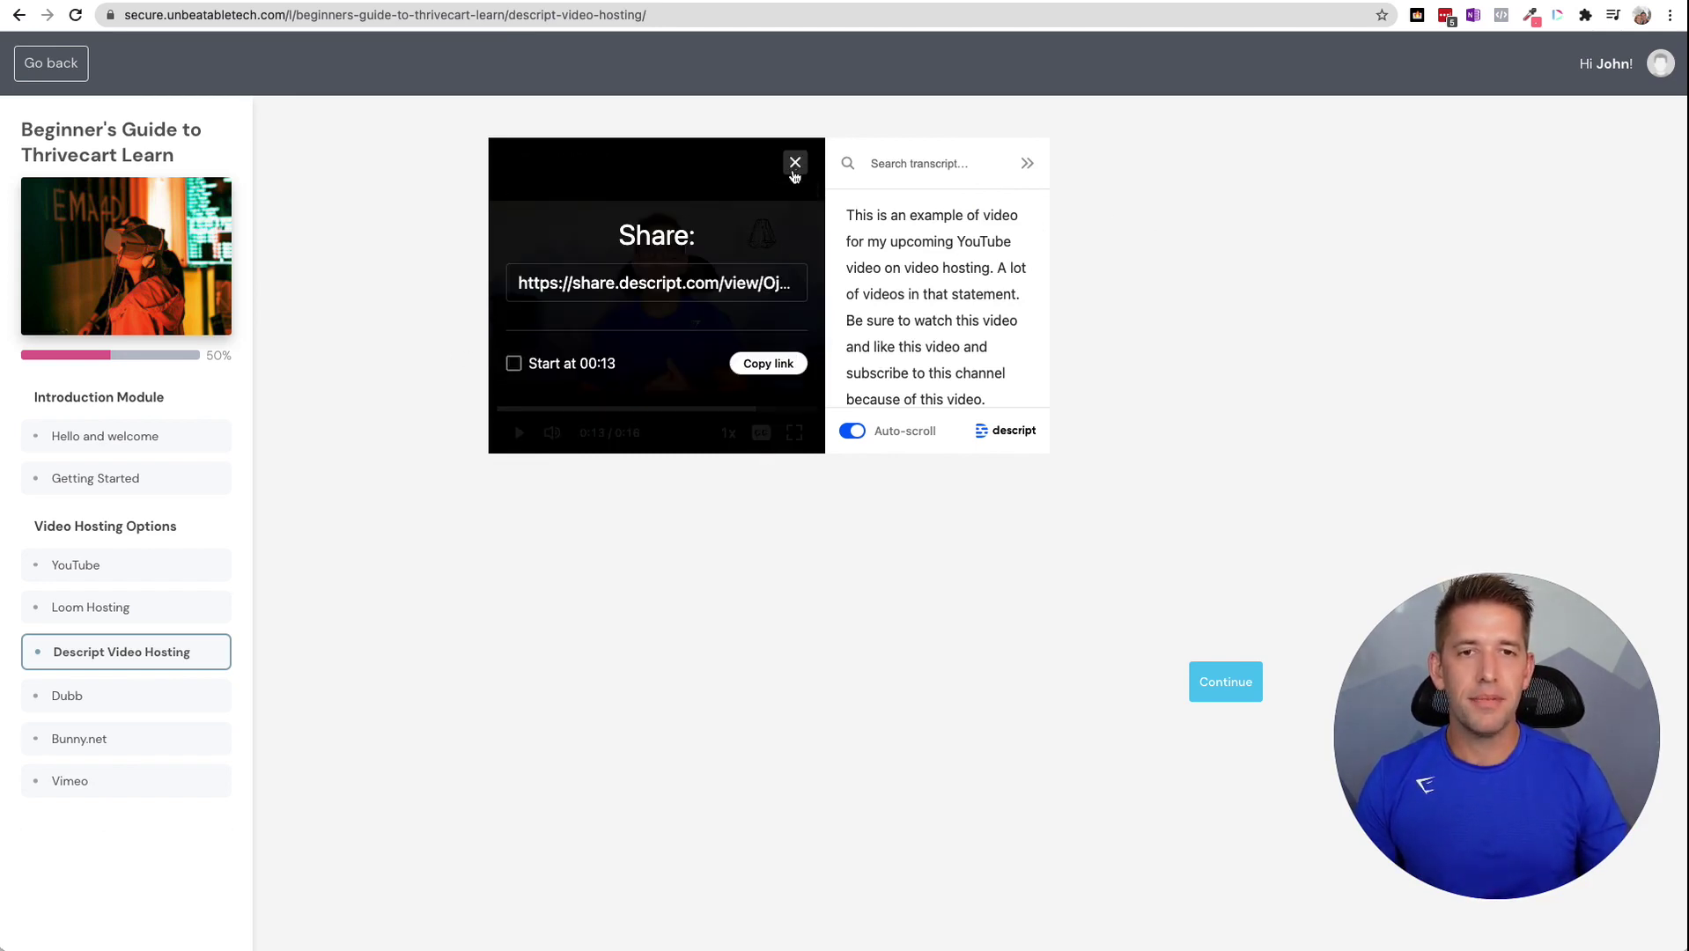
left_click(640, 293)
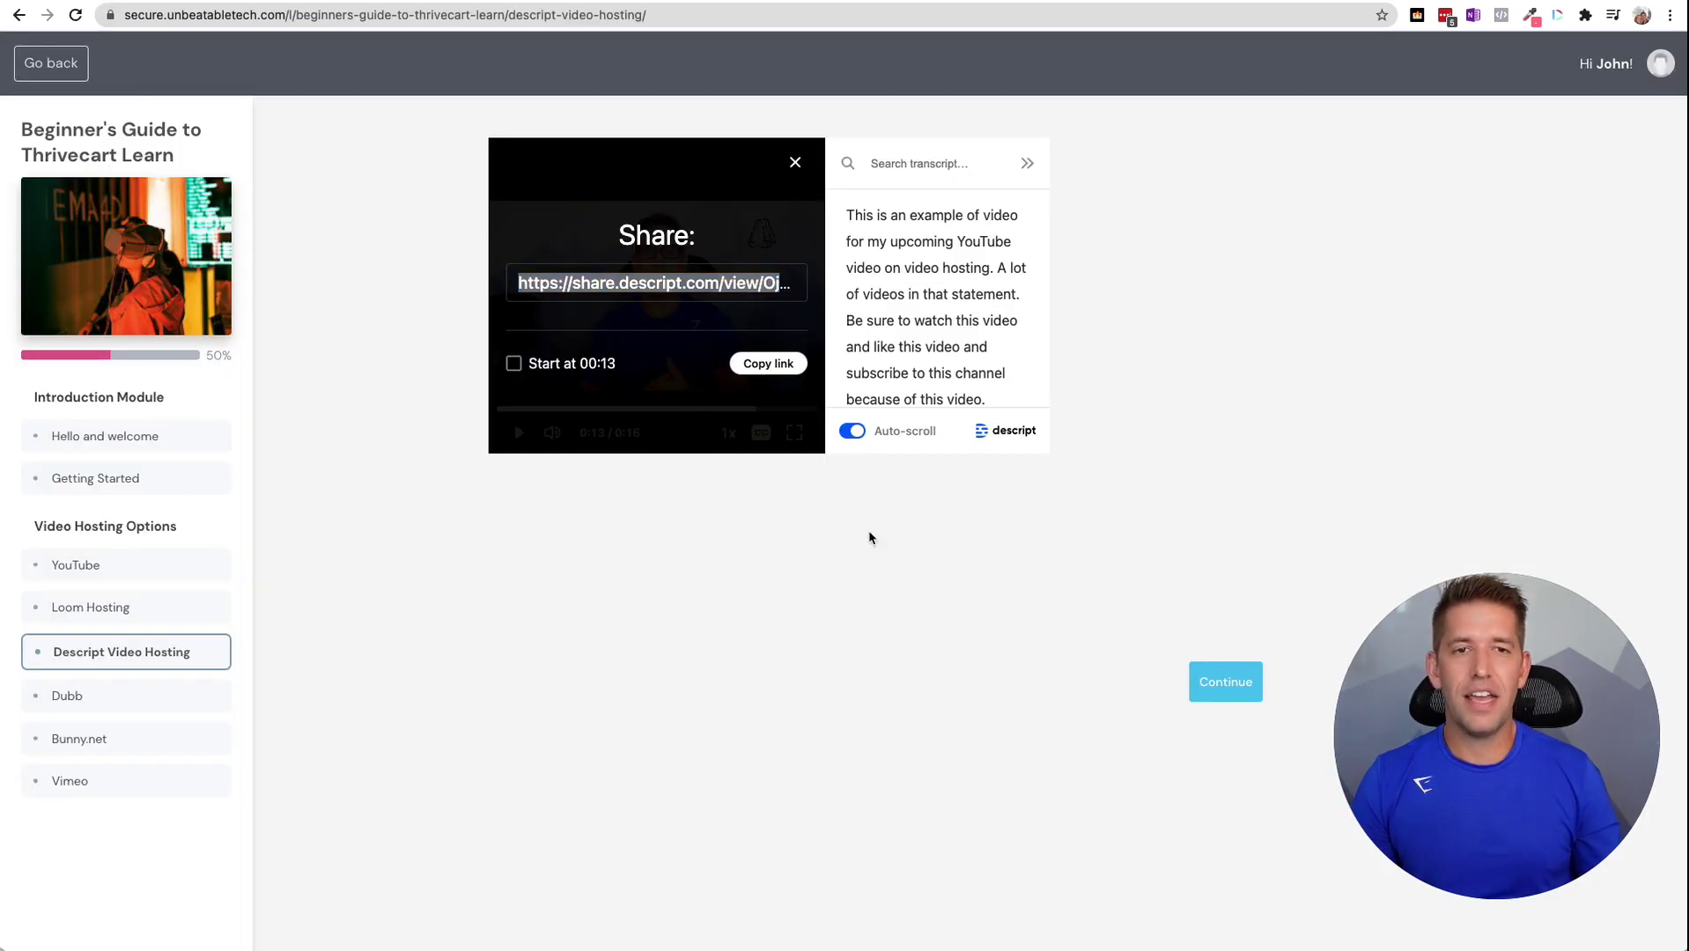
left_click(795, 162)
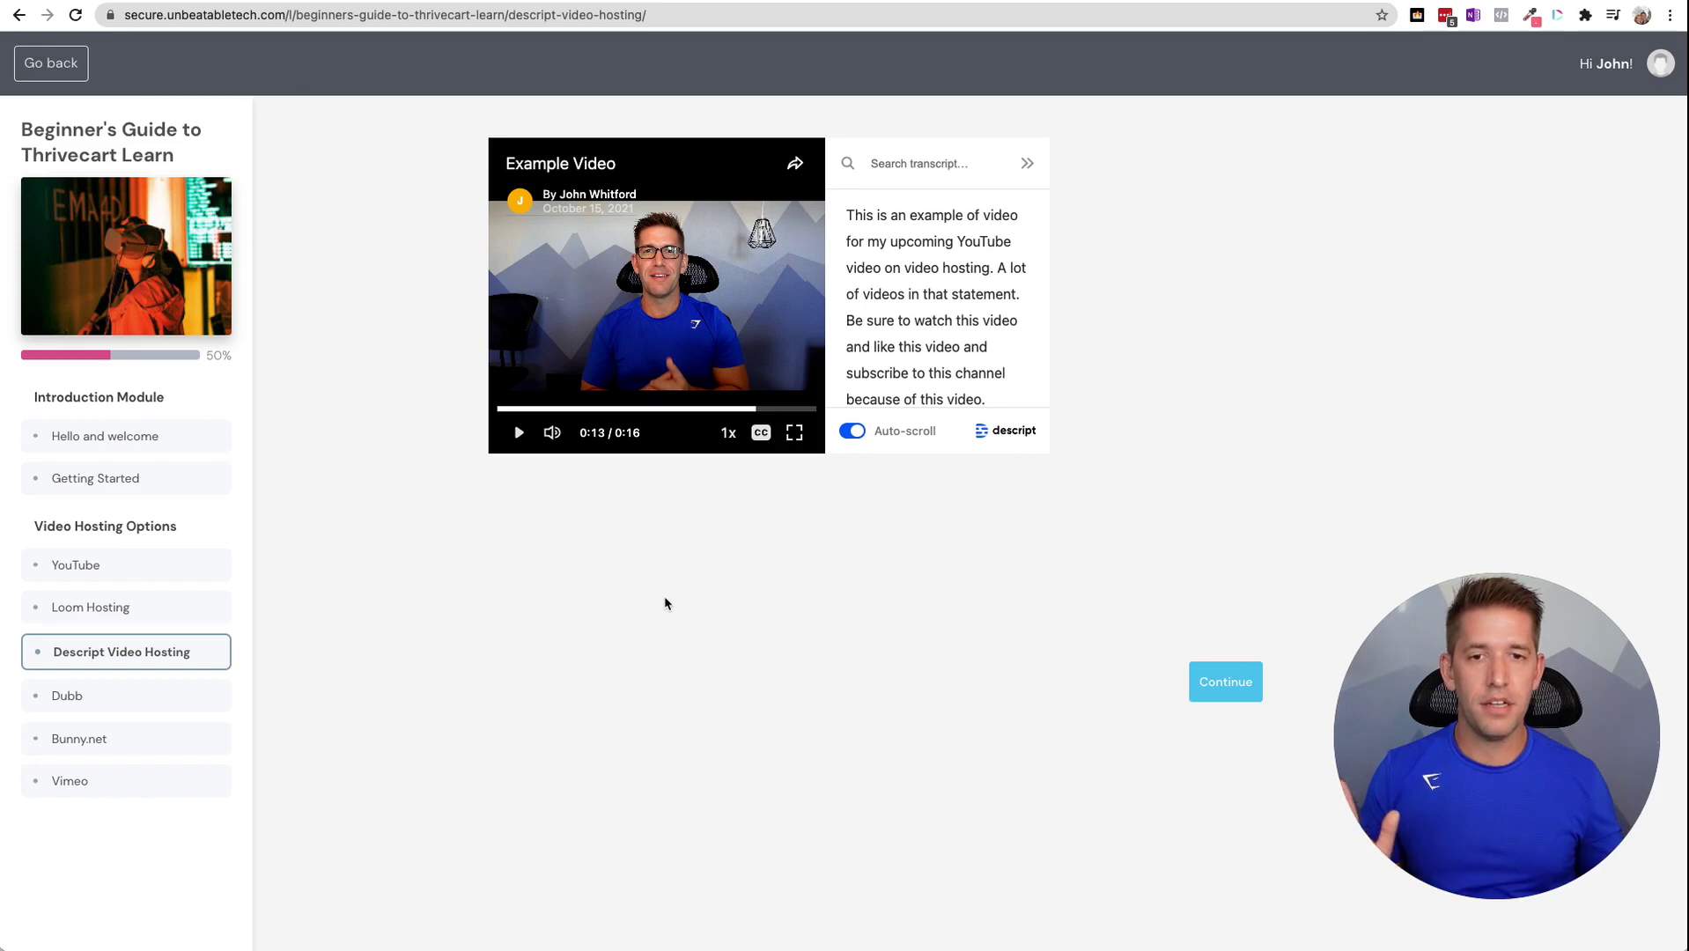
- Collapse the transcript panel so the Descript example video fills the player
scroll(938, 329, "down", 1)
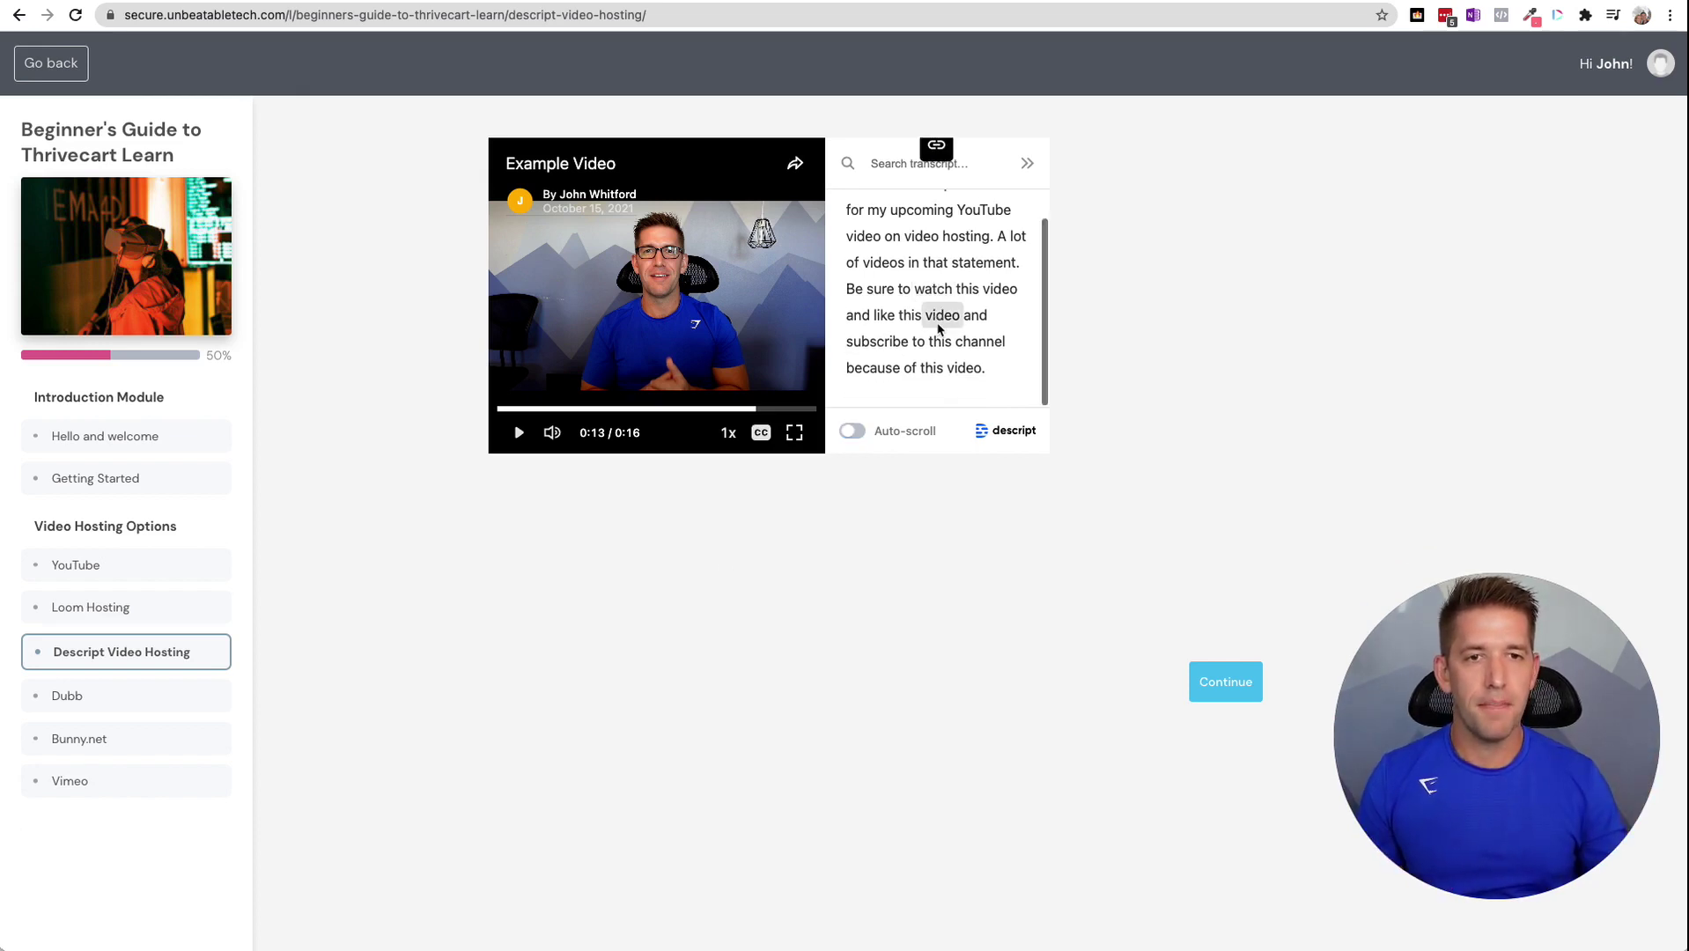
scroll(938, 330, "up", 1)
left_click(1027, 162)
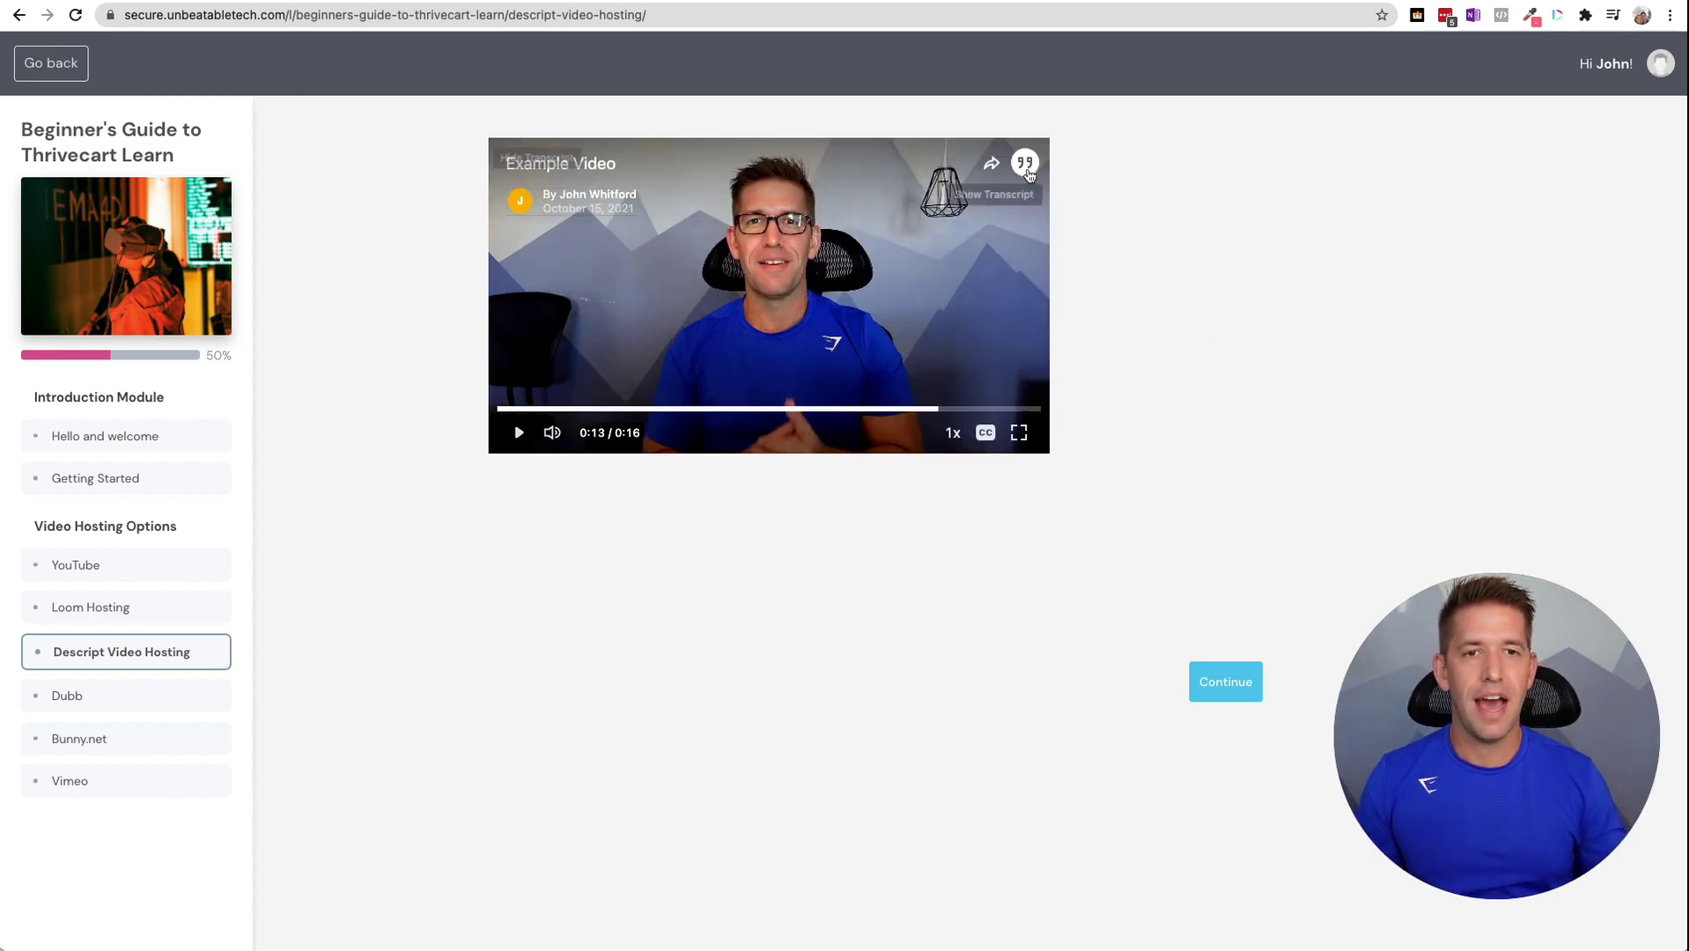
left_click(1030, 173)
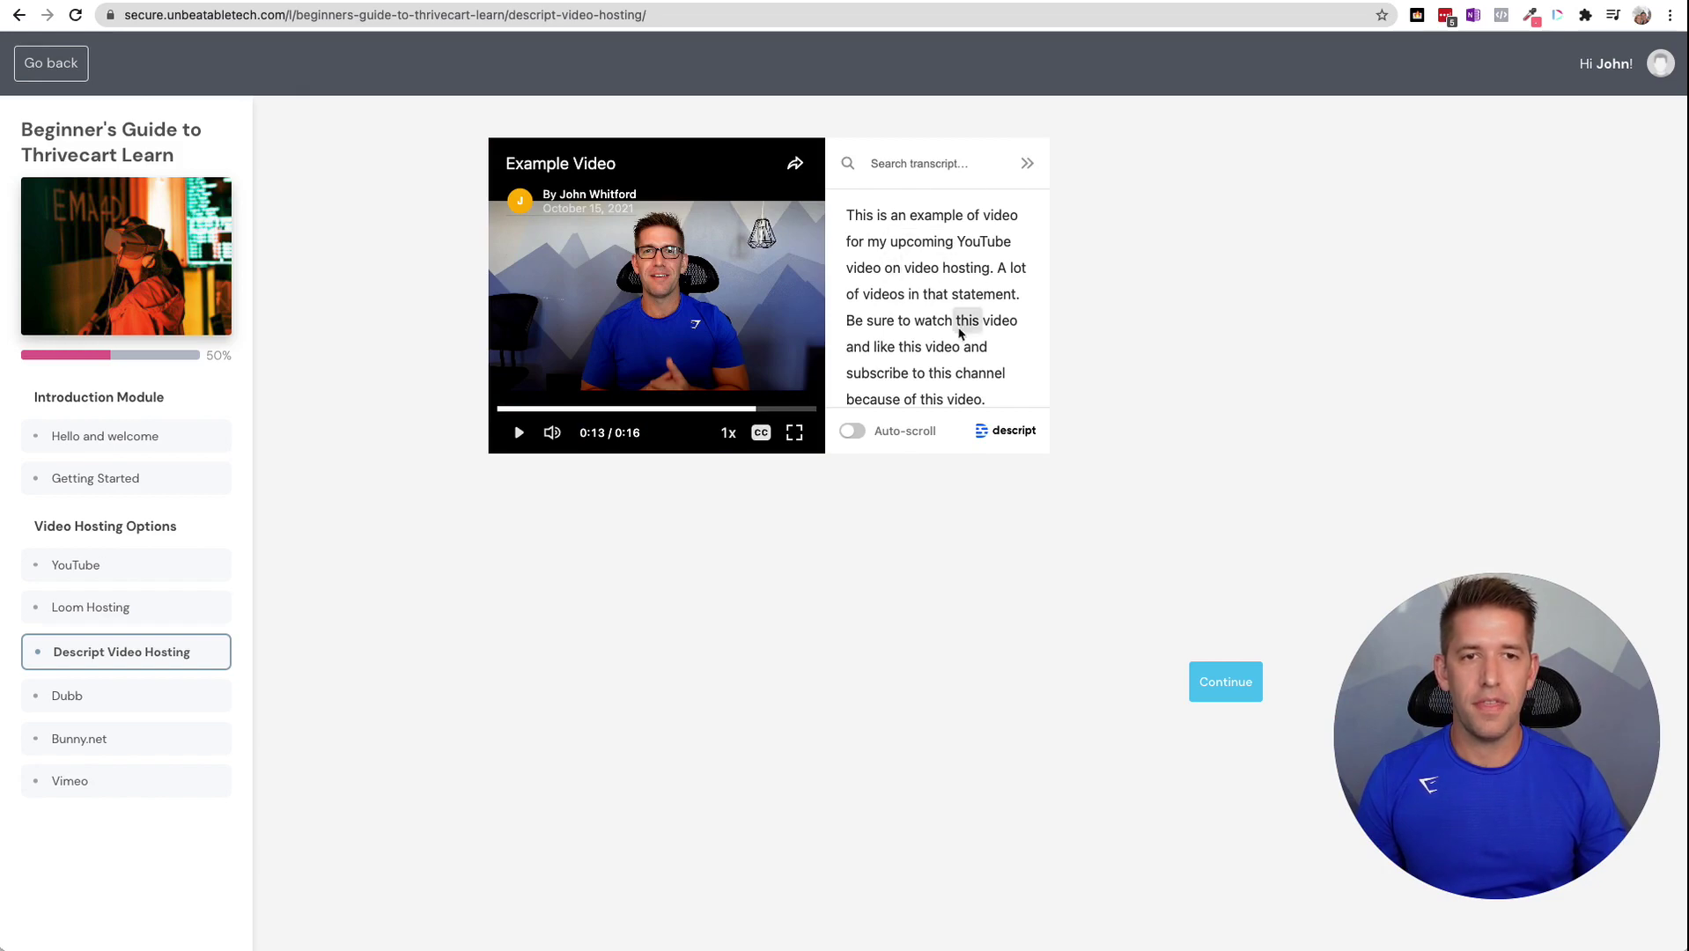
left_click(1026, 163)
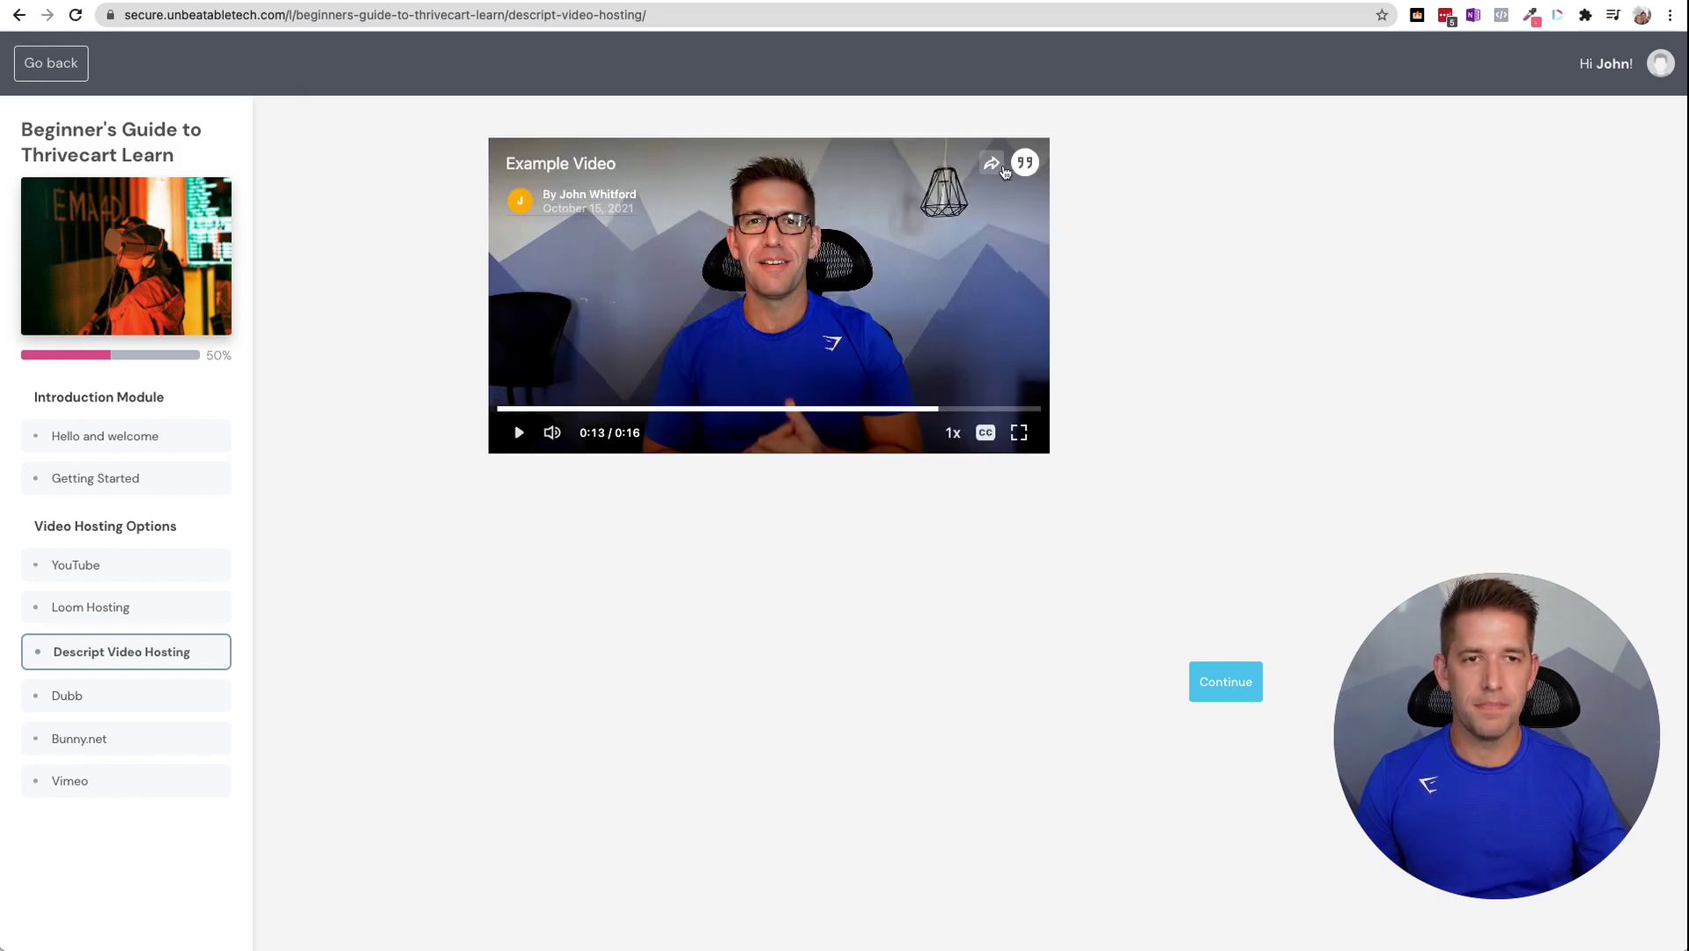
- Open the Dubb lesson, check its player settings, and play the video, pausing at 0:03
left_click(985, 432)
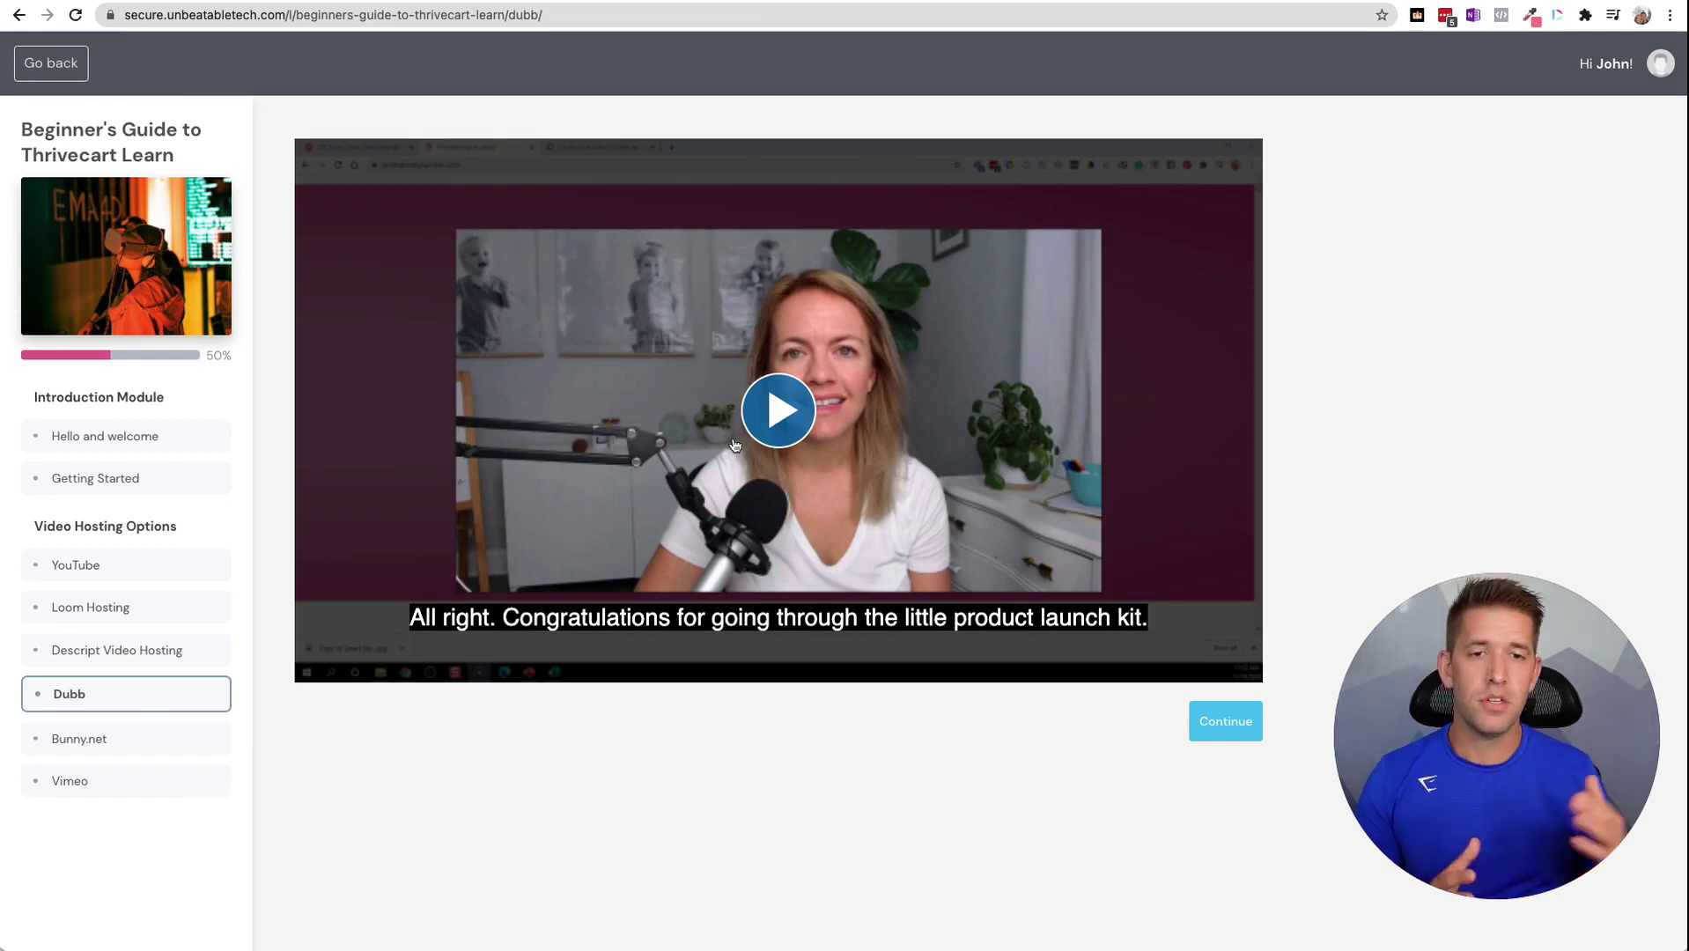
left_click(777, 416)
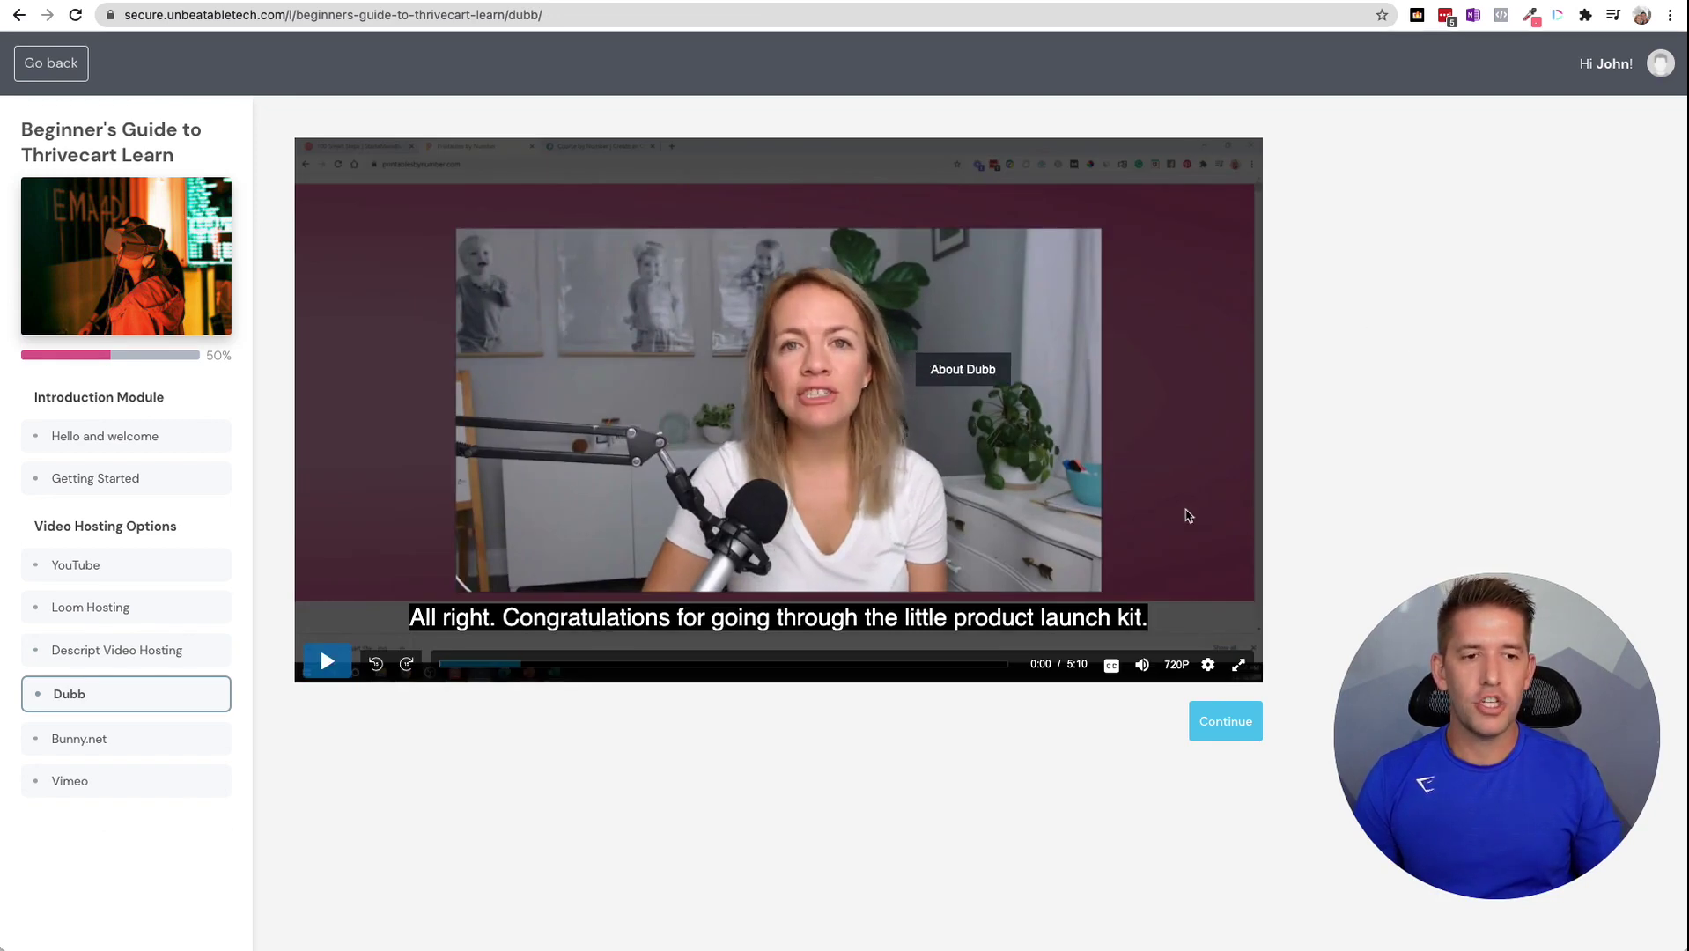
left_click(1205, 667)
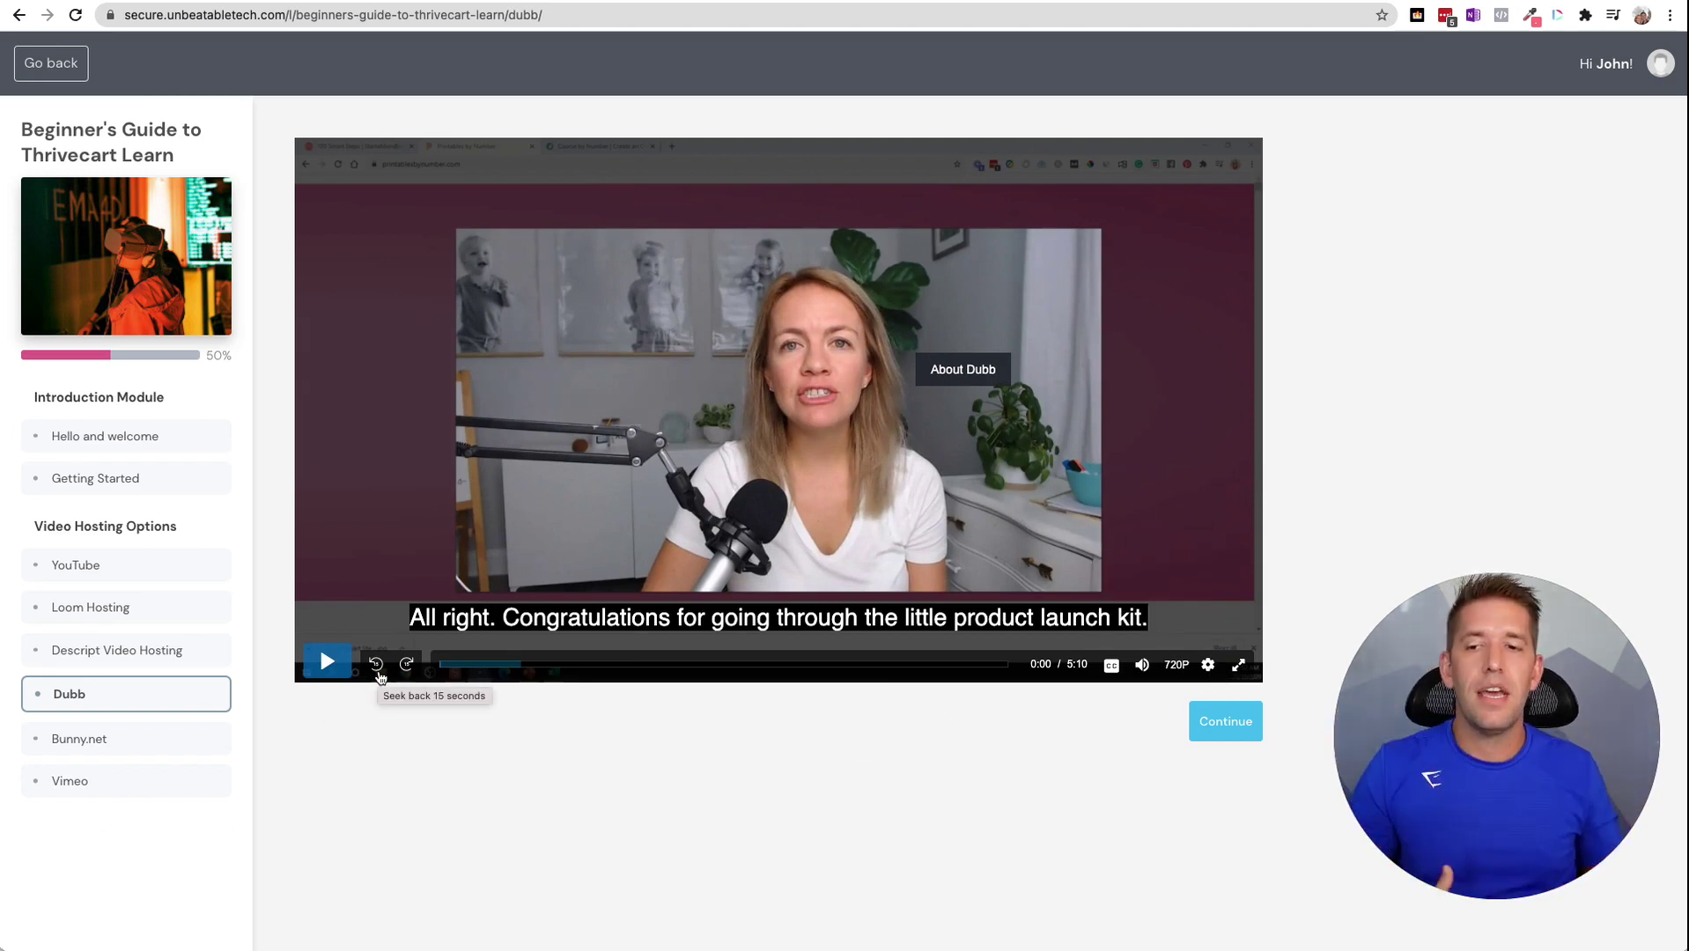
left_click(791, 440)
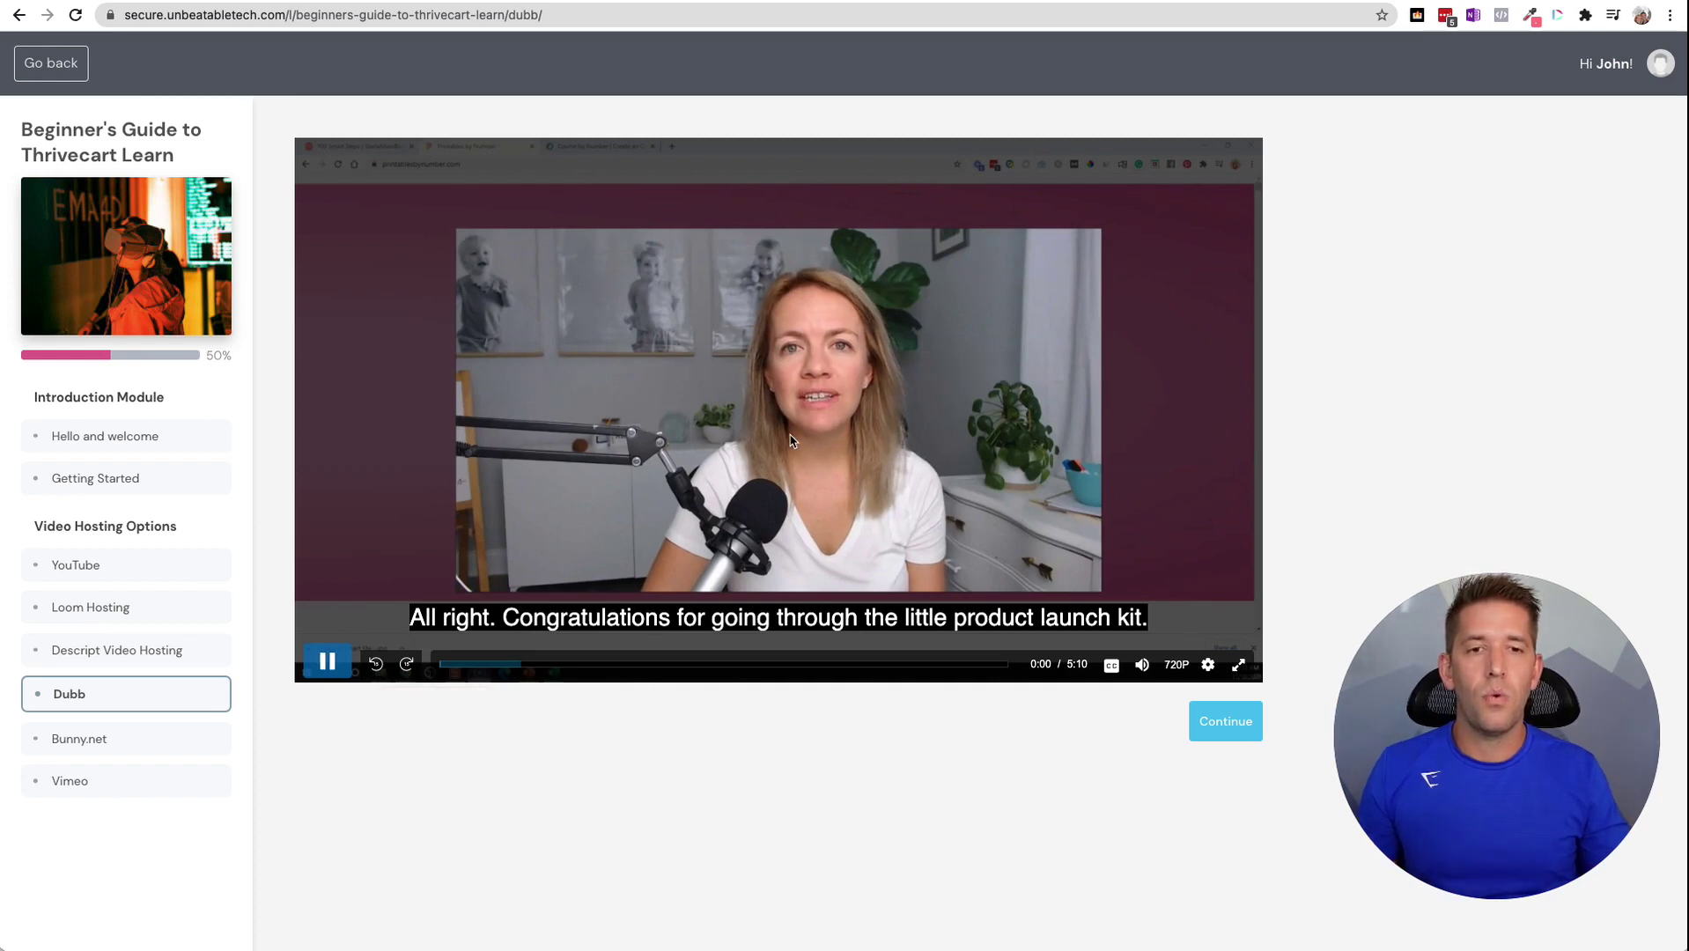
left_click(844, 383)
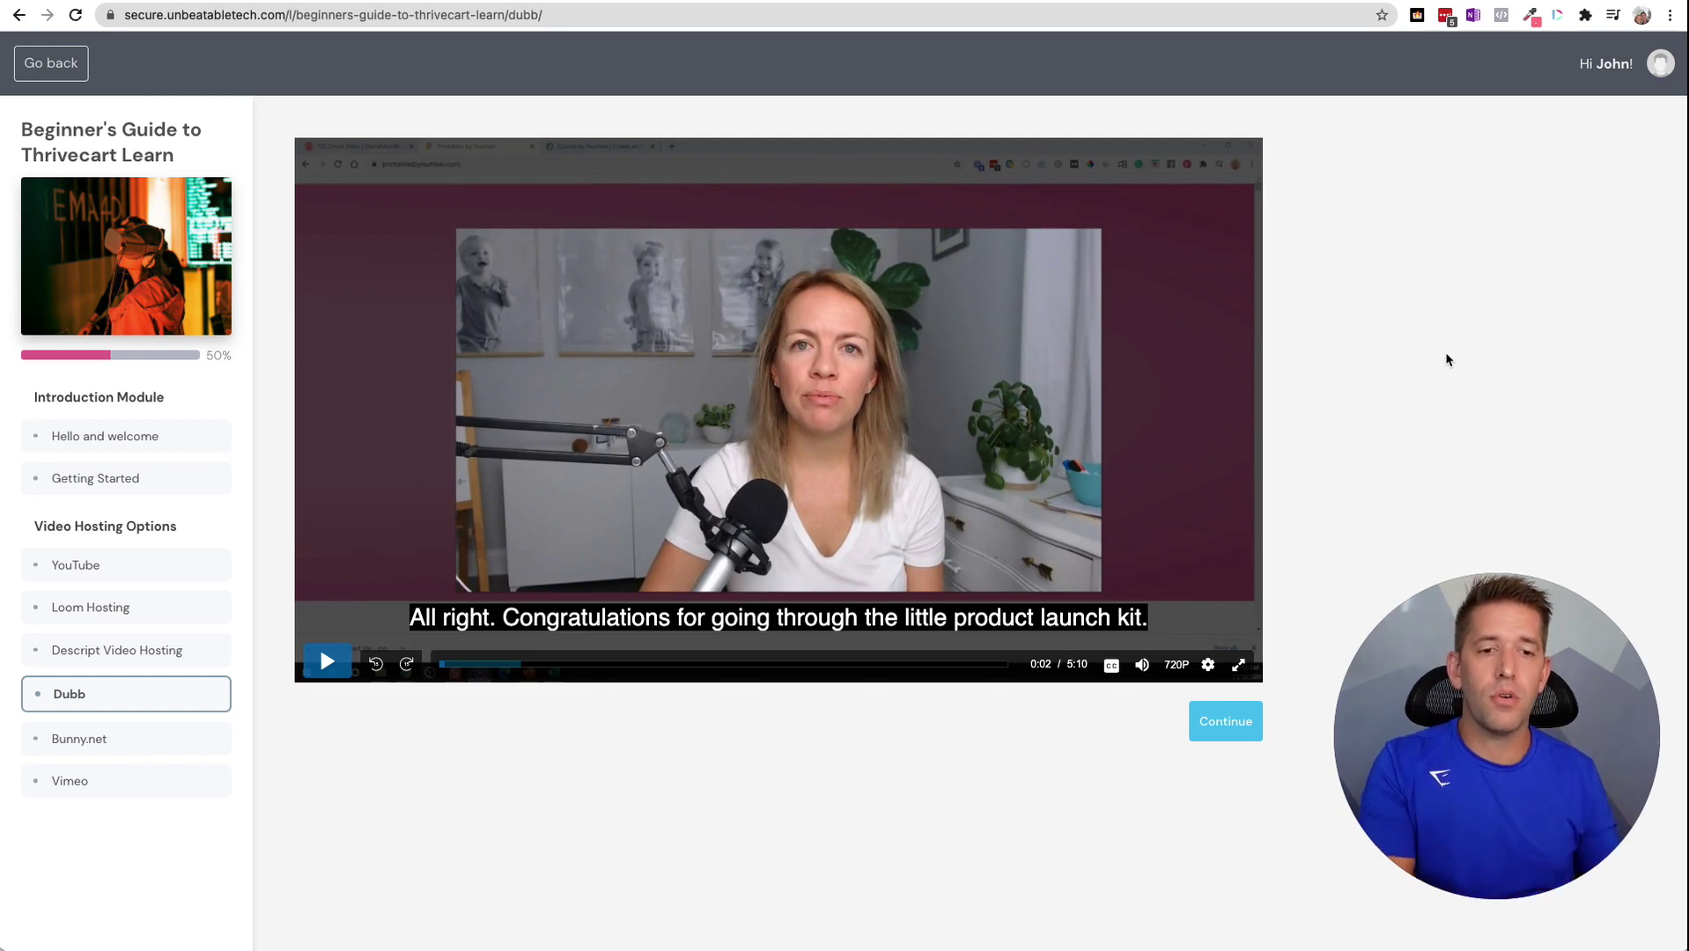
left_click(865, 407)
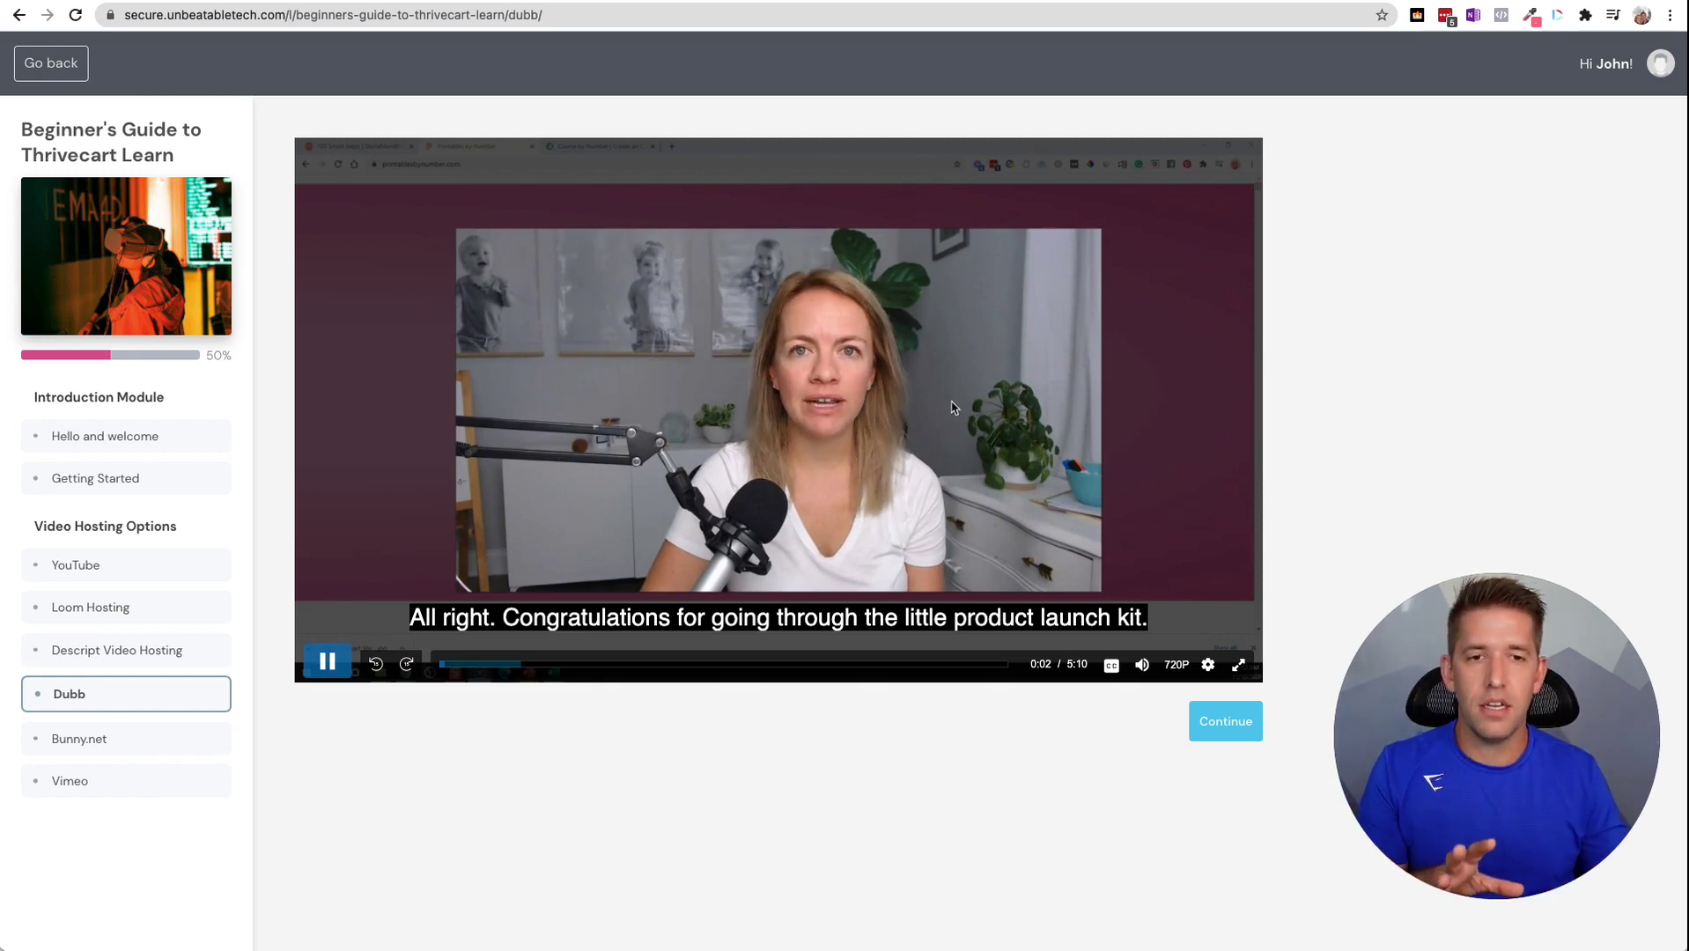
left_click(864, 411)
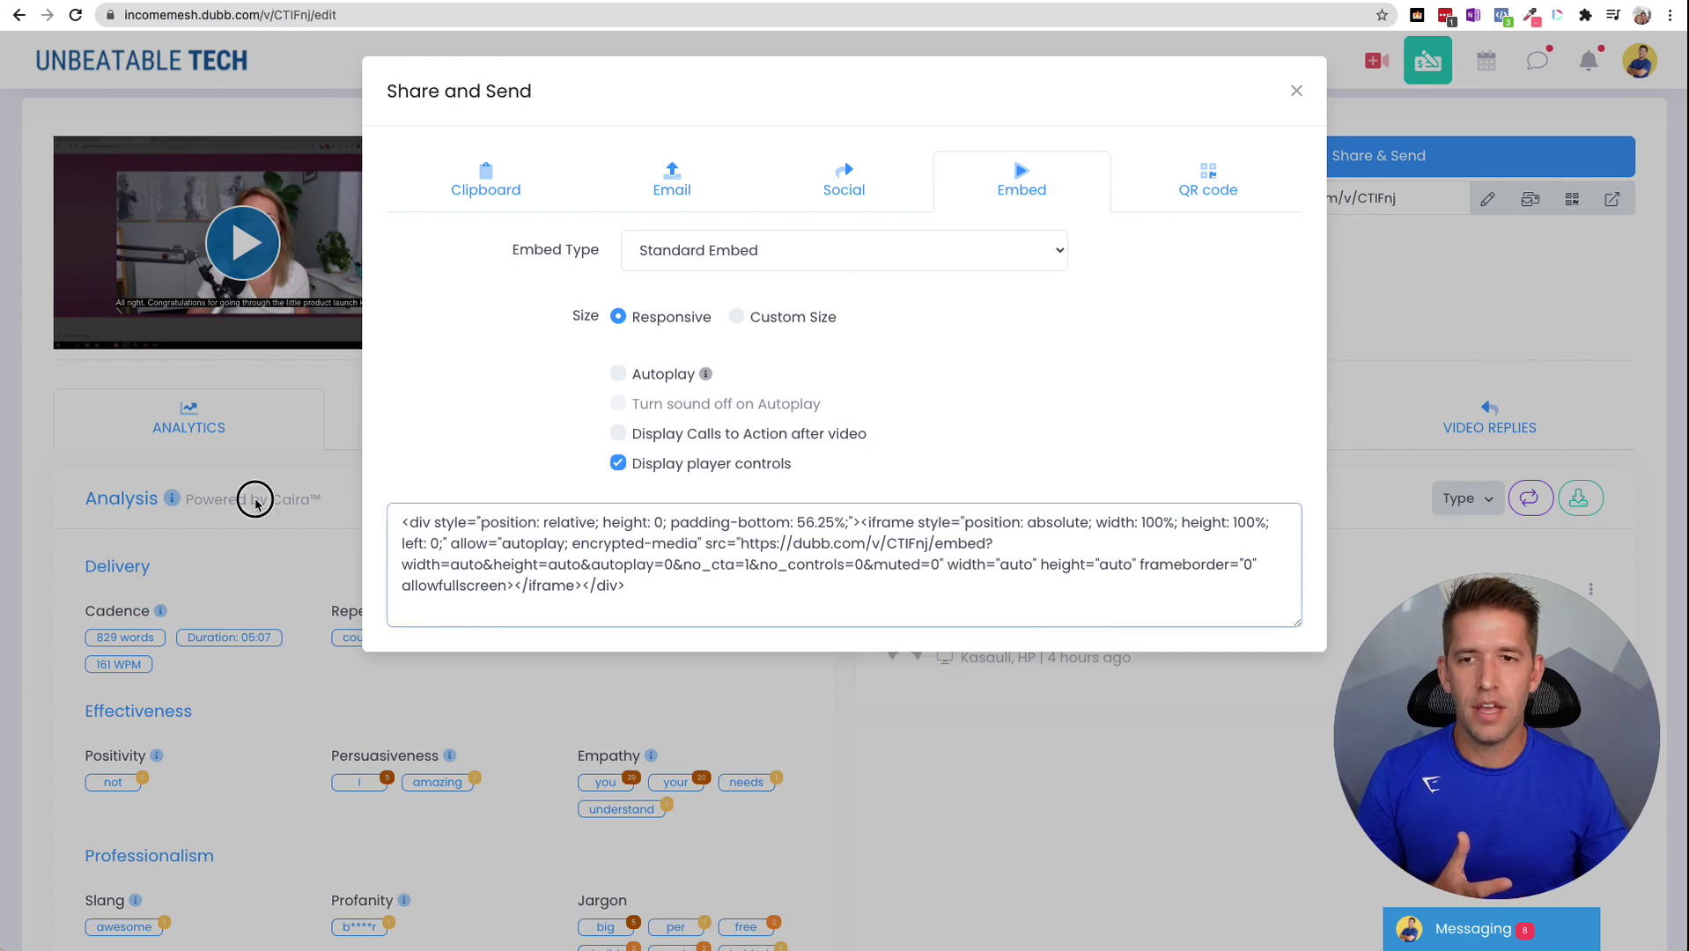
left_click(251, 498)
left_click(771, 442)
scroll(485, 620, "down", 5)
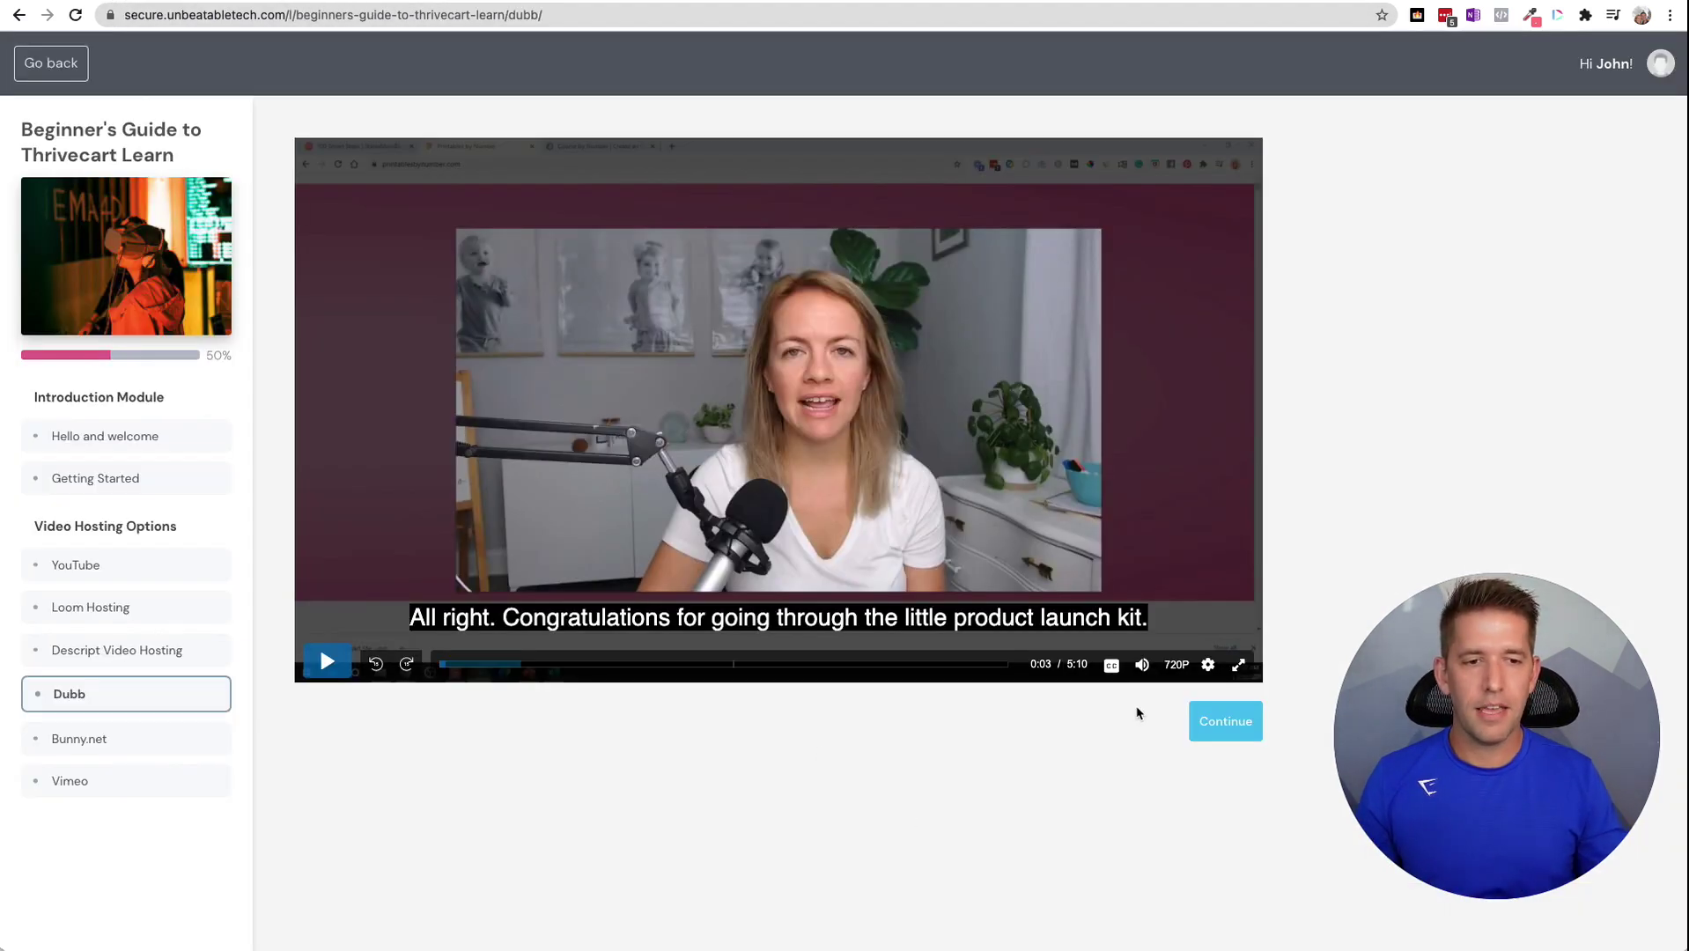
- Switch the Dubb lesson video's captions off and pause it at 0:04
left_click(1112, 665)
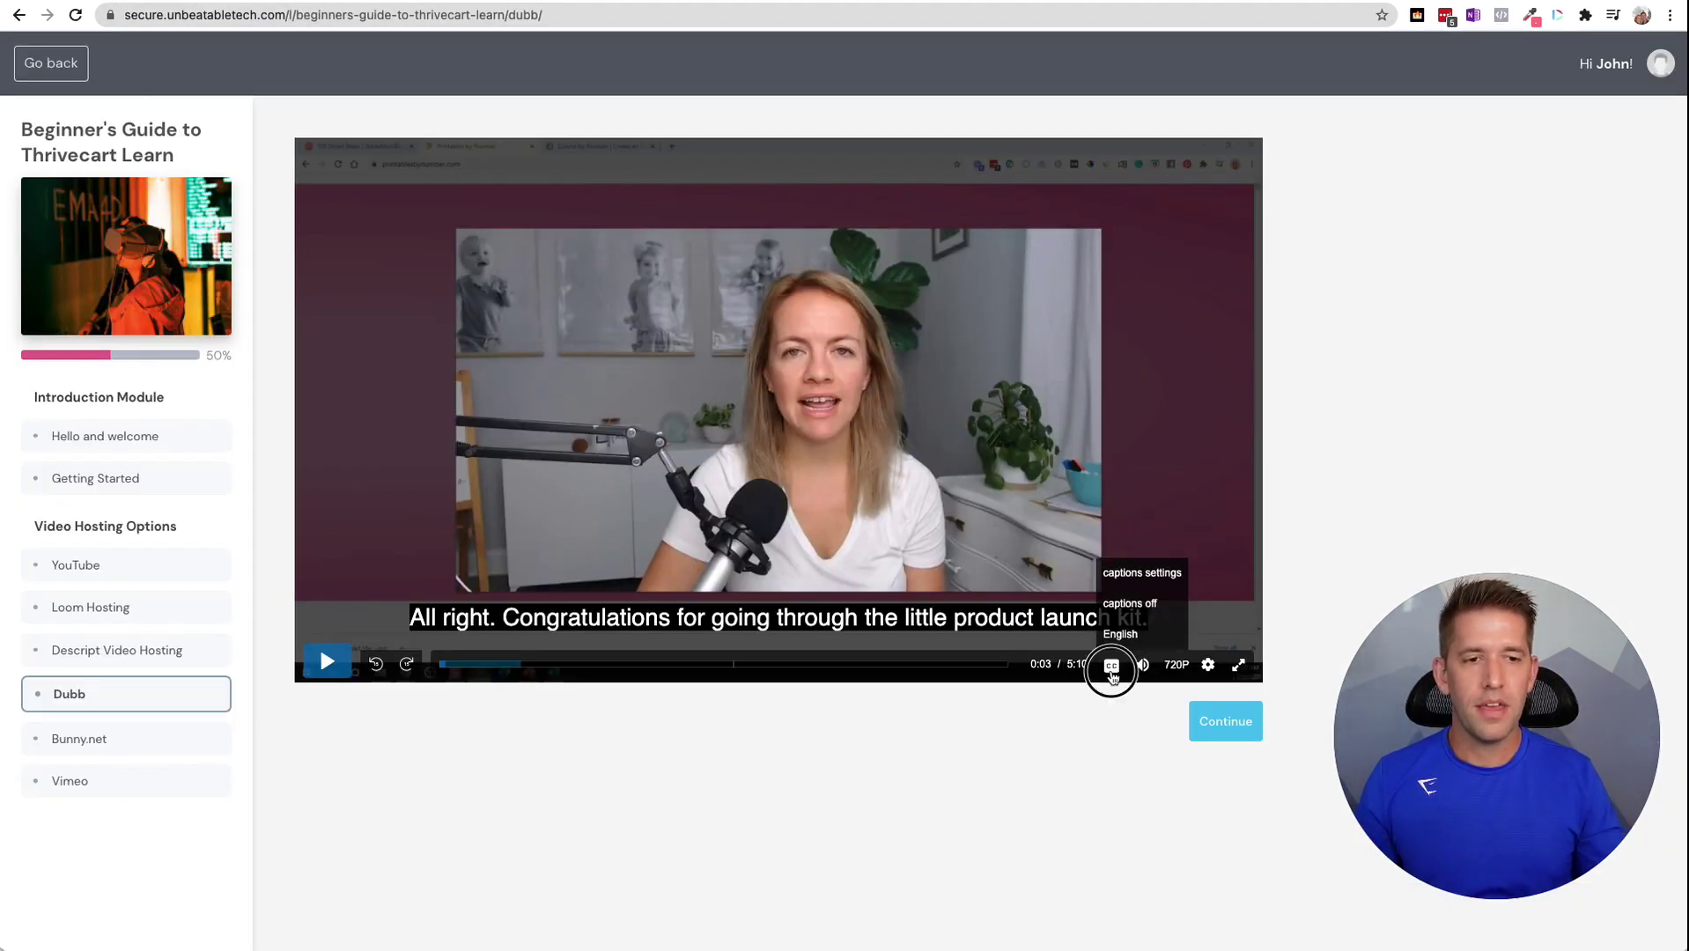
left_click(1120, 607)
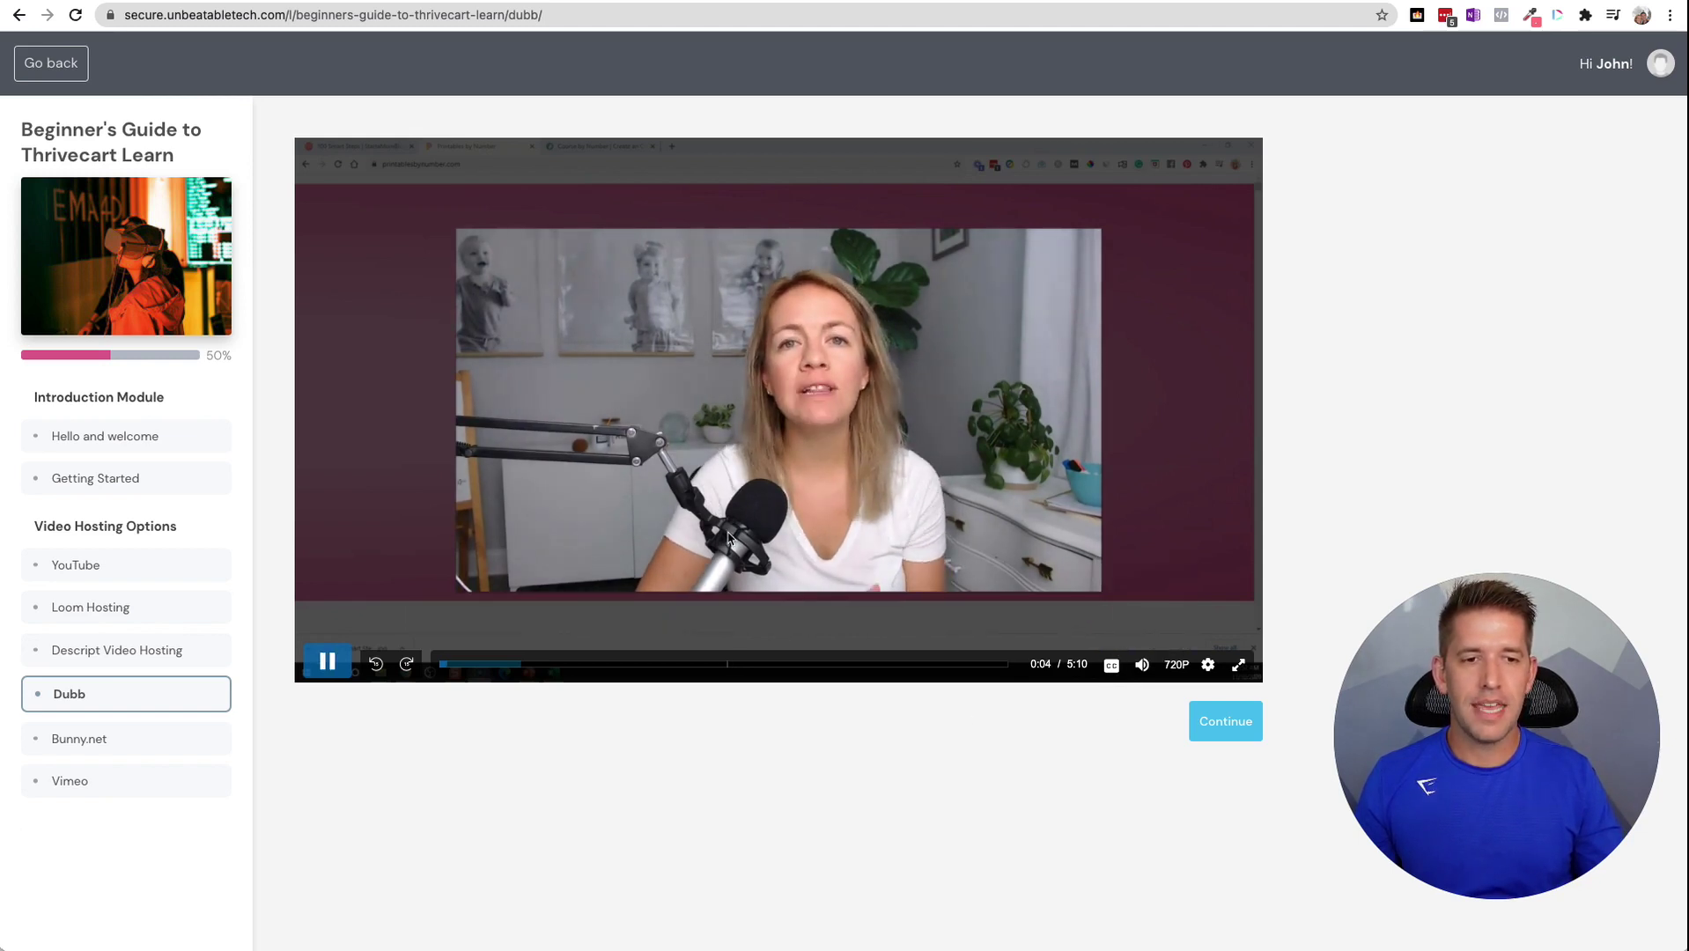
left_click(1067, 648)
mouse_move(1112, 678)
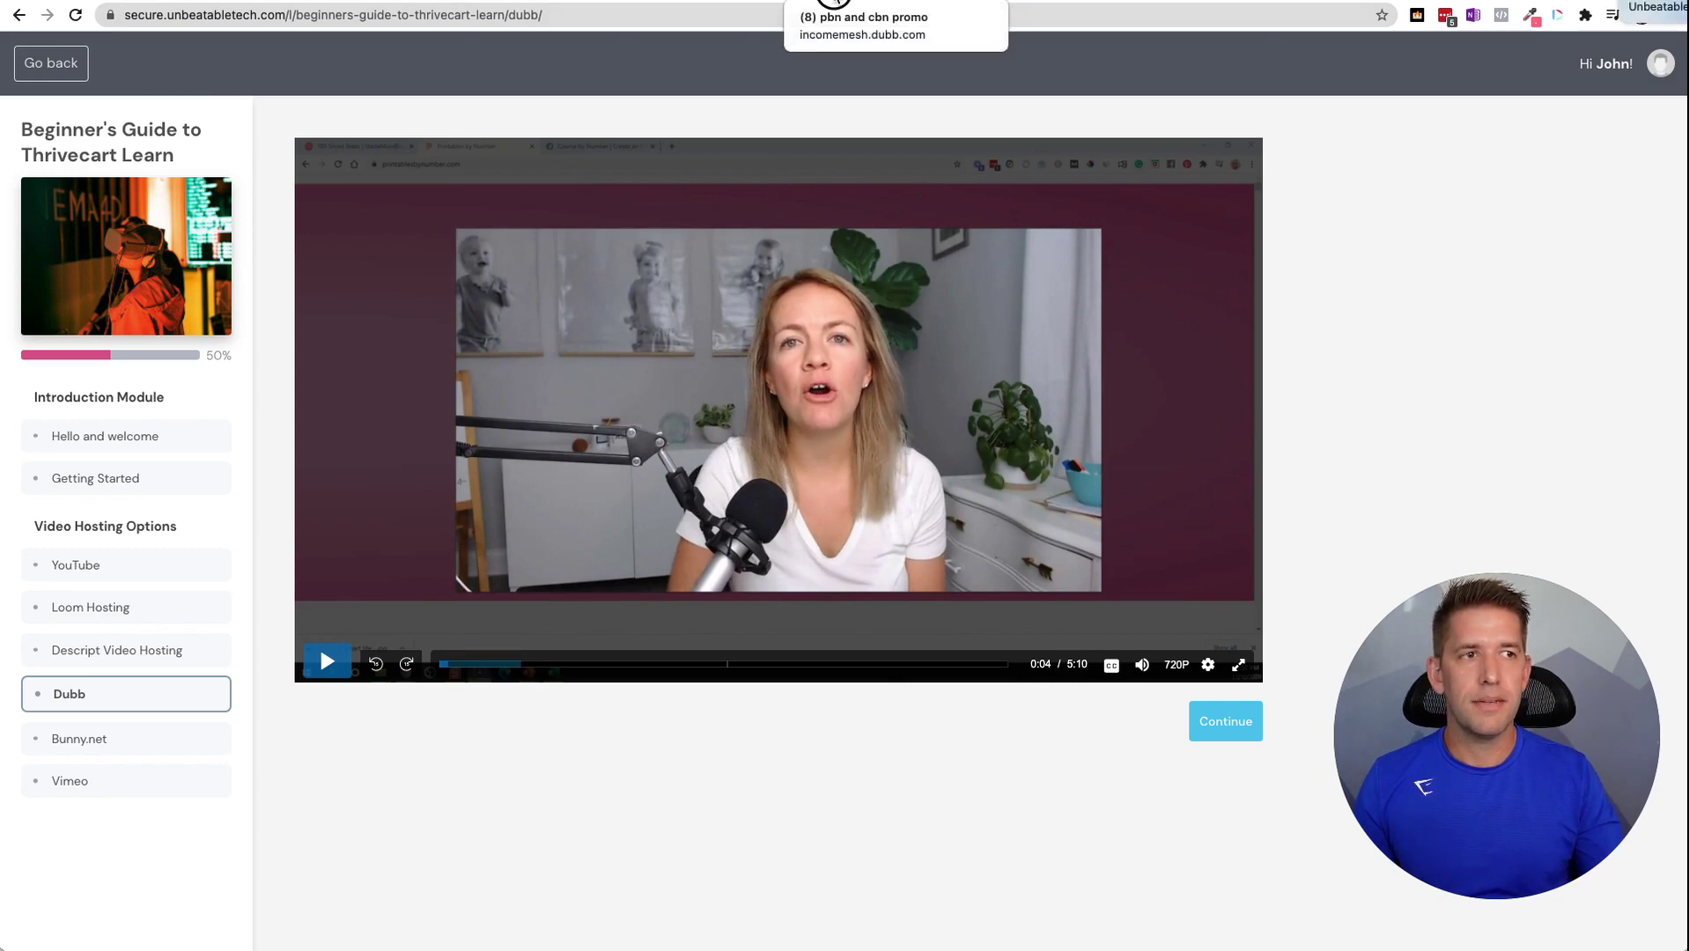
- Close Dubb's caption download options and return to the Video Hosting Comparison spreadsheet
left_click(833, 2)
scroll(835, 93, "up", 5)
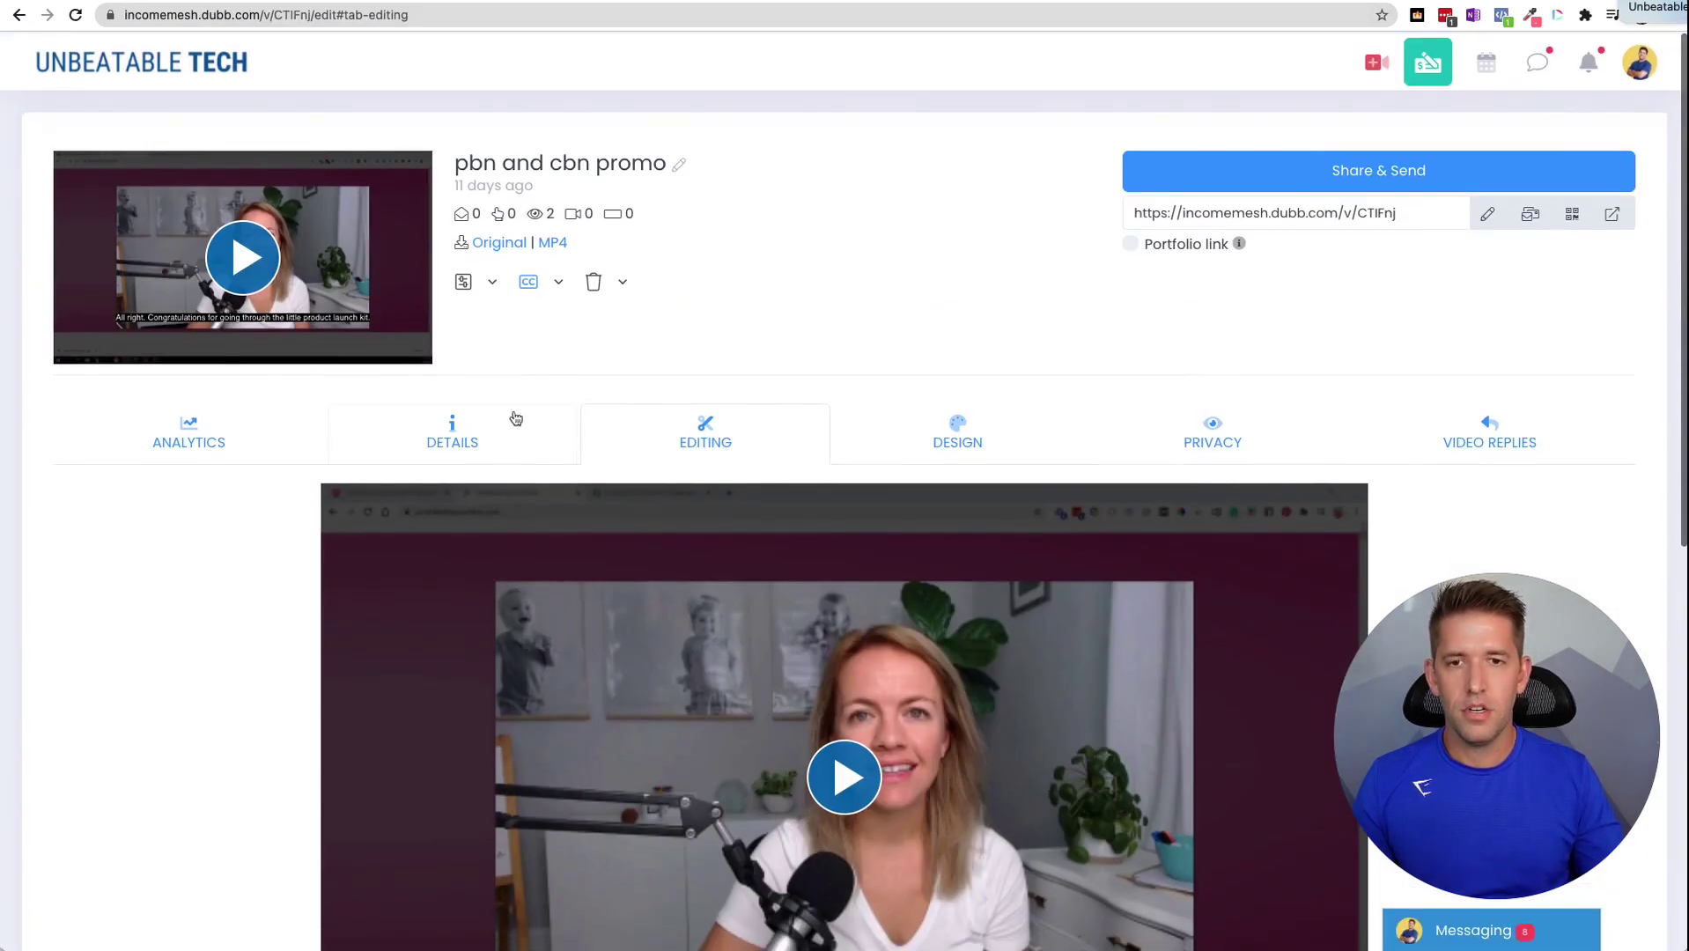
left_click(558, 281)
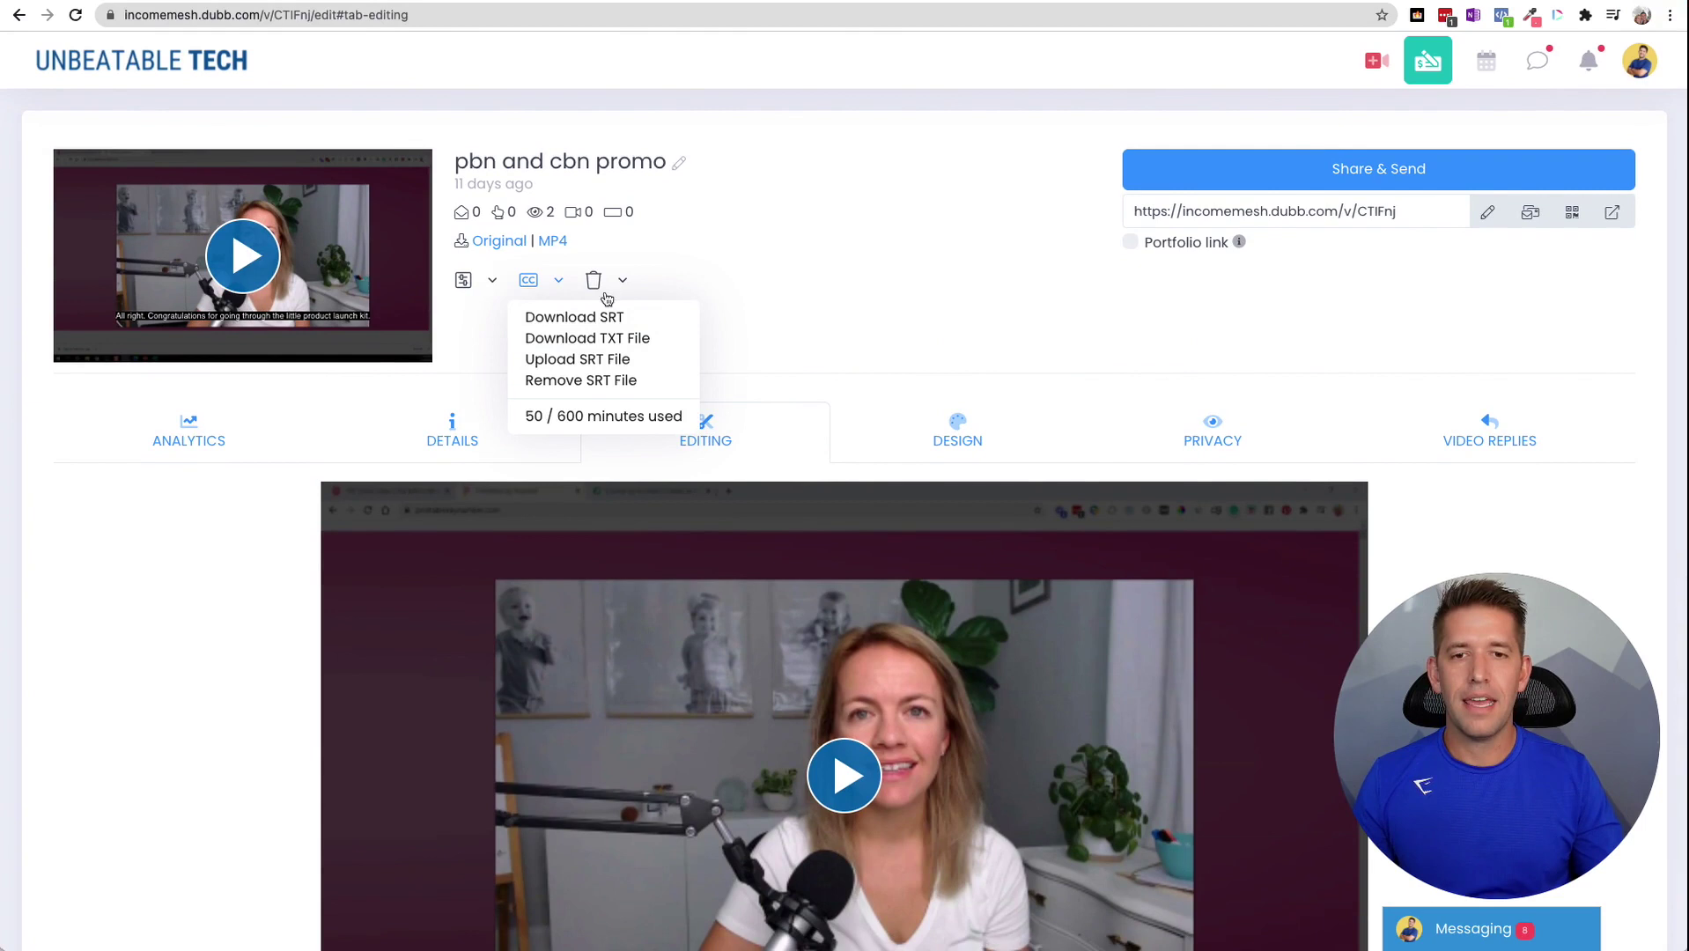
left_click(966, 296)
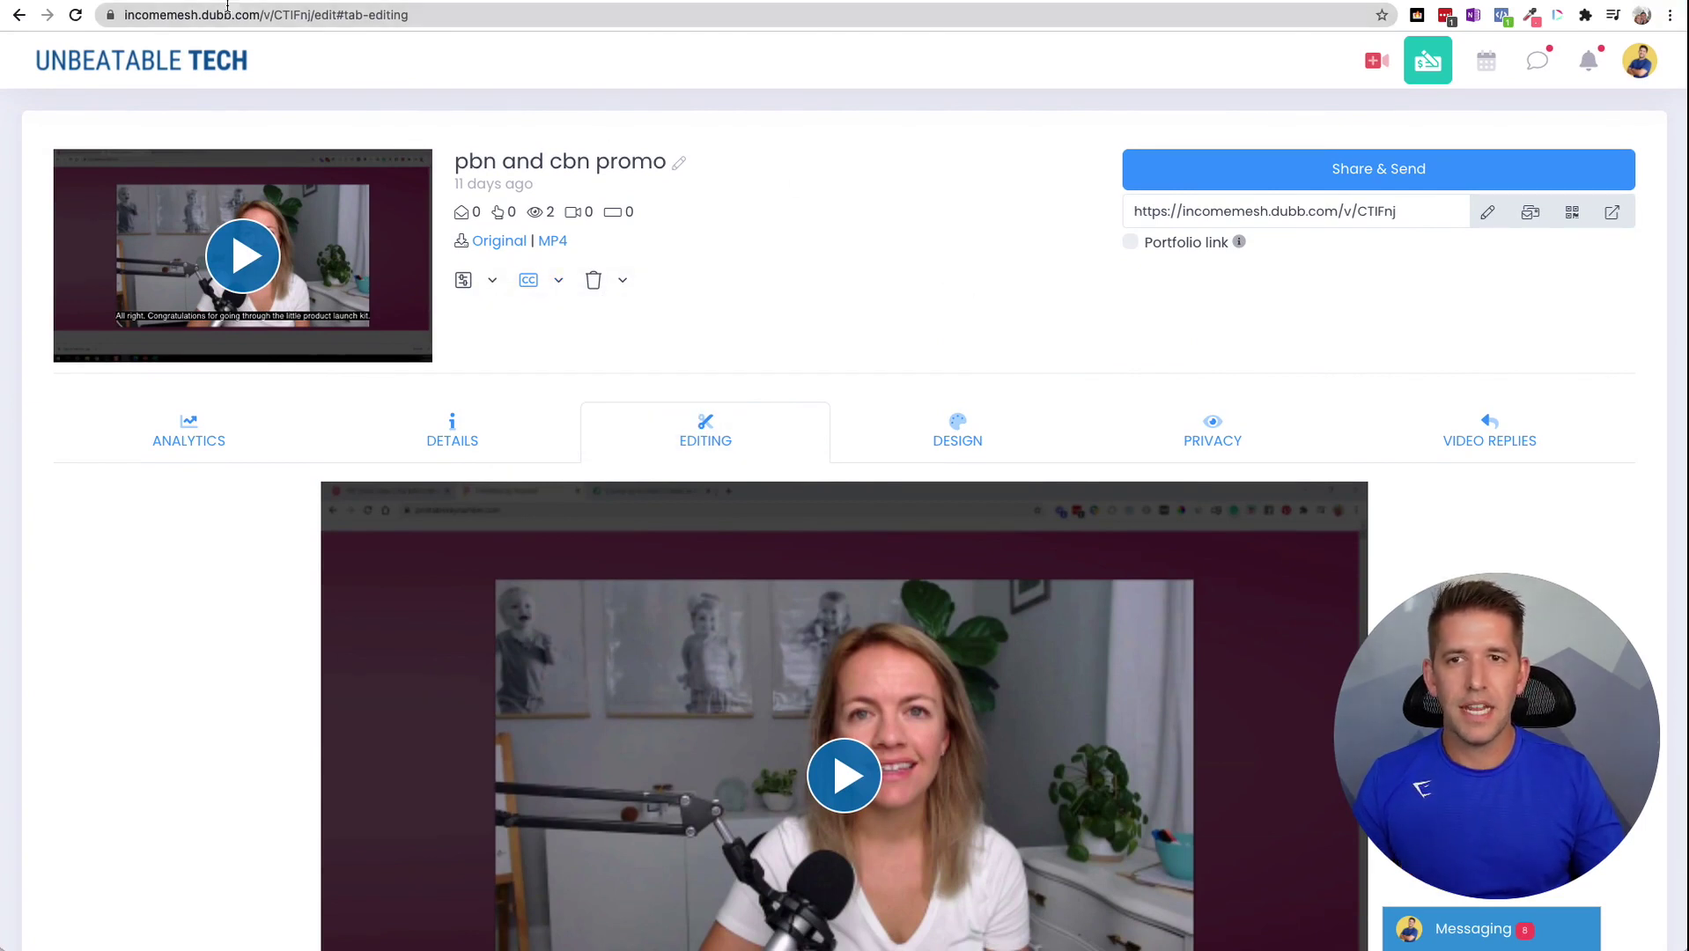
left_click(1185, 1)
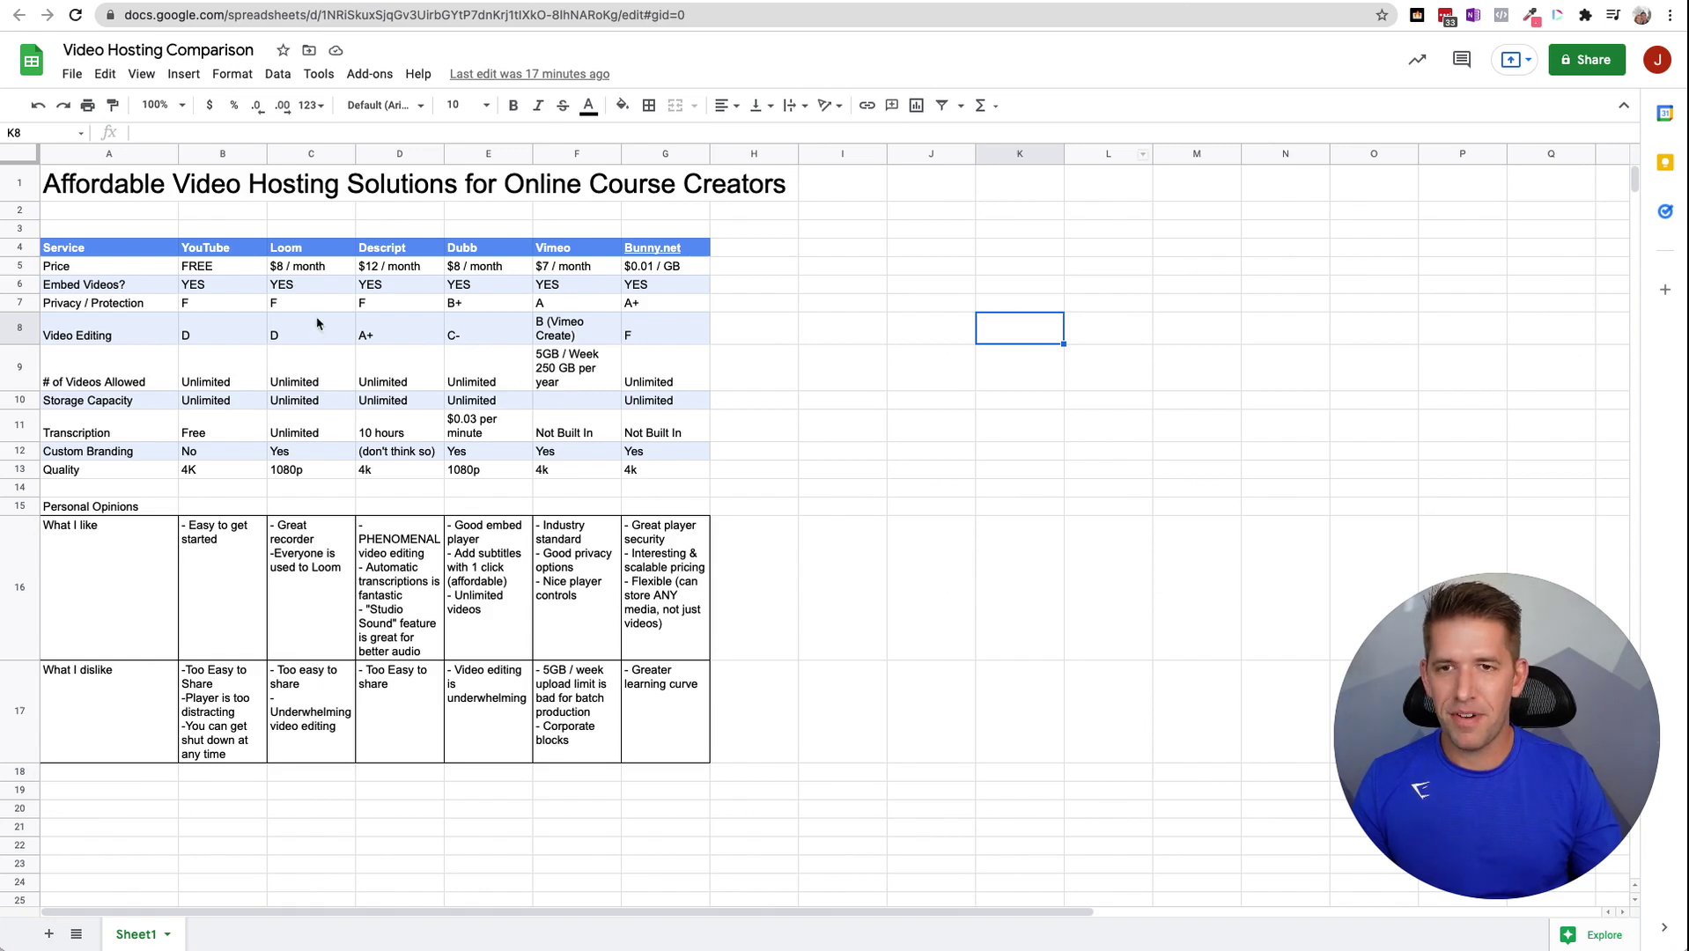
- Check Dubb's $0.03/minute transcription rate in E11 and work out the 1.8 cost in Calculator
left_click(490, 432)
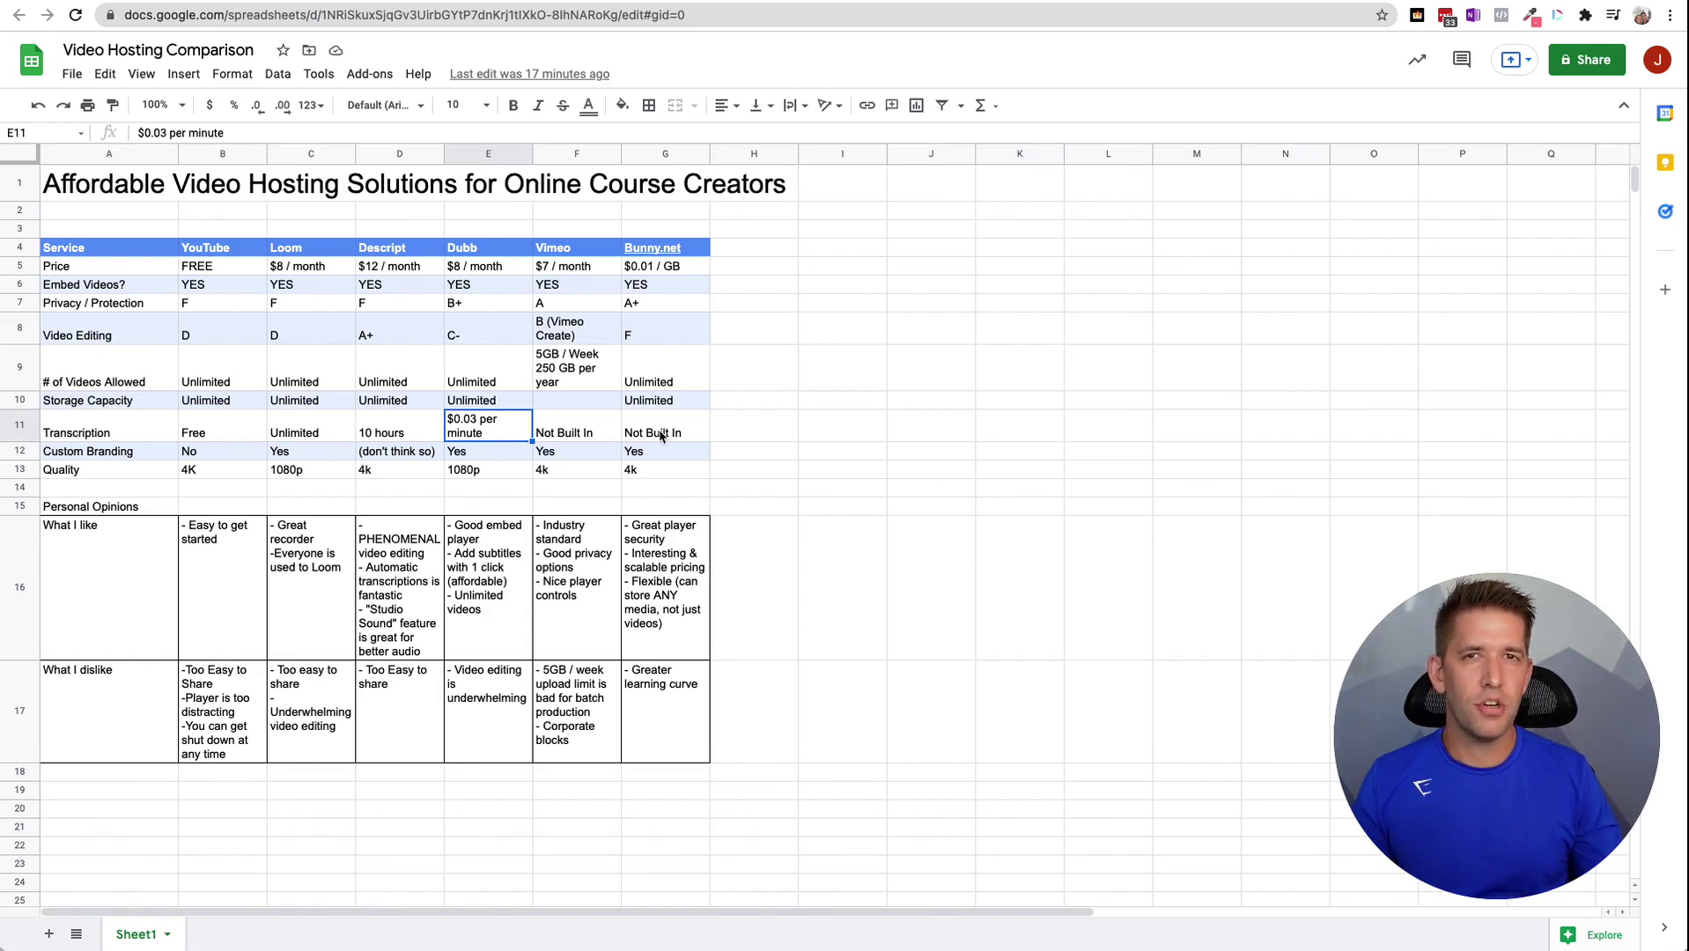
key("super+space")
type("course")
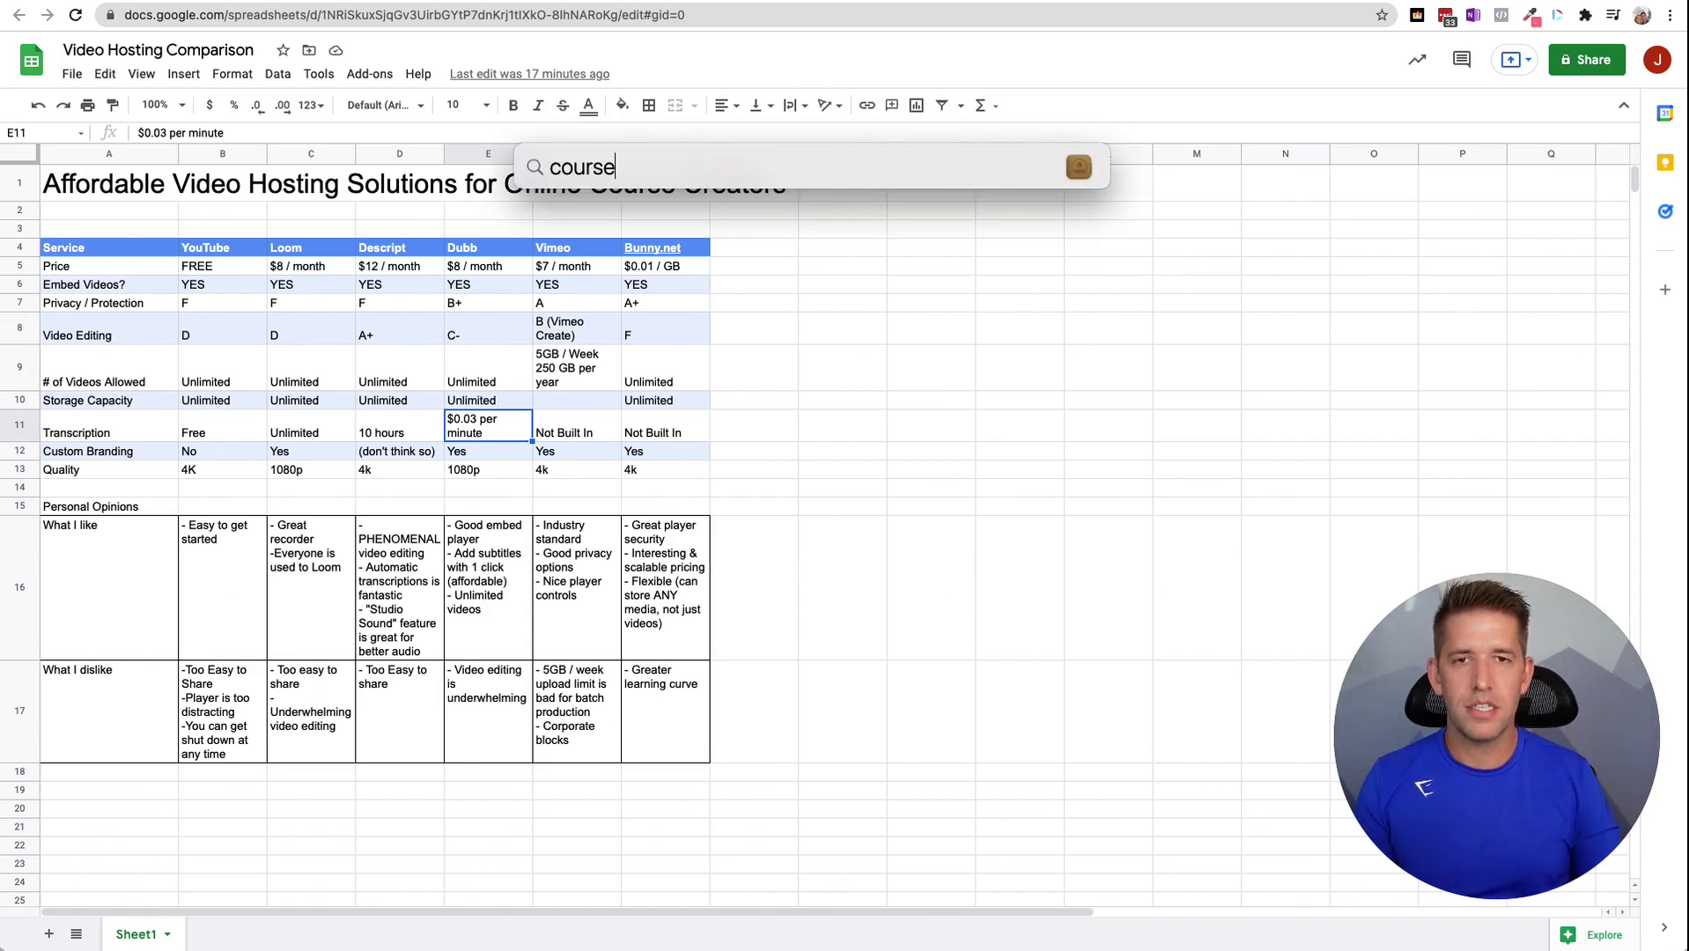
key("BackSpace")
key("BackSpace")
key("BackSpace")
key("BackSpace")
key("BackSpace")
key("Return")
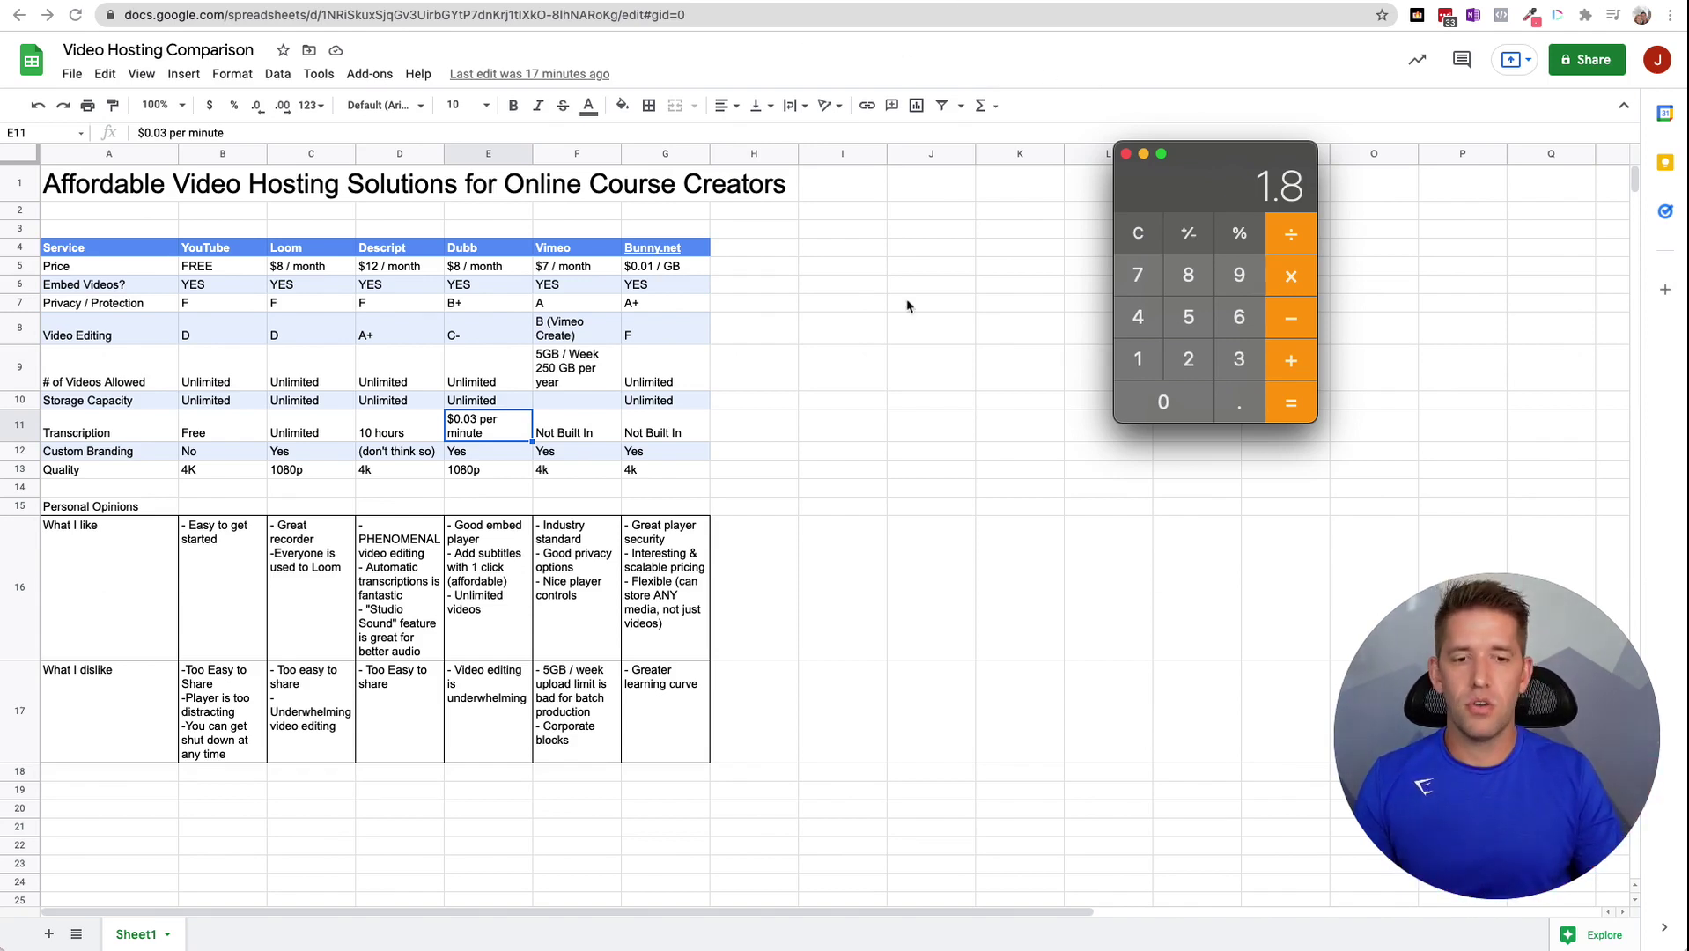
key("super+Tab")
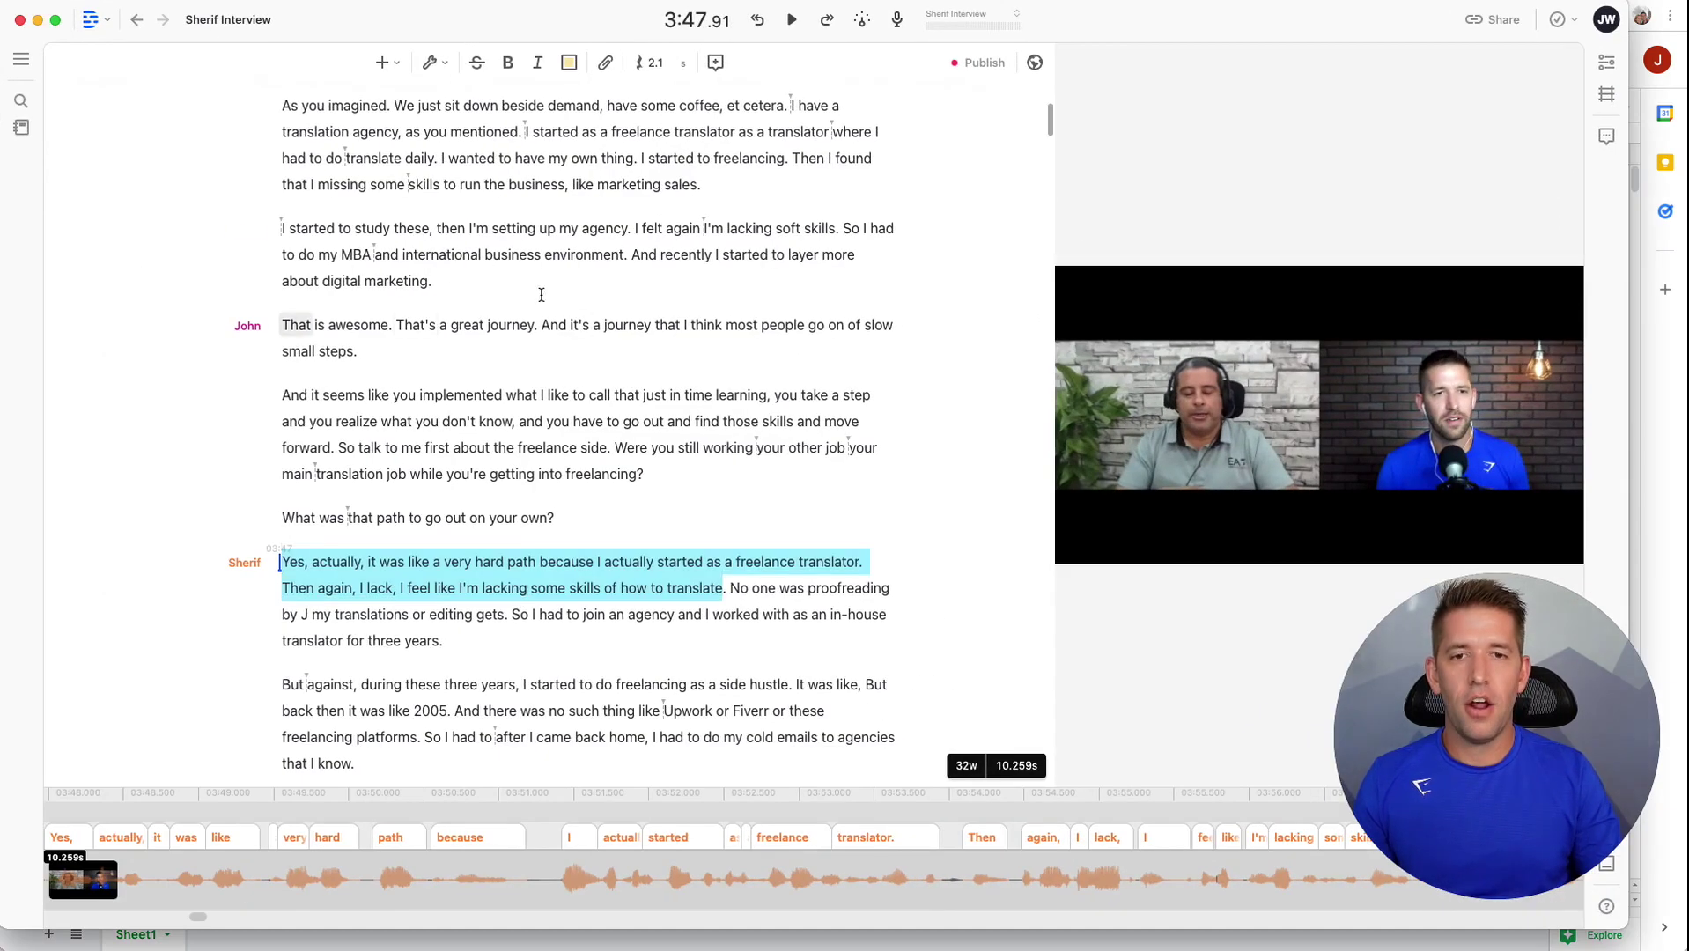
- Scroll up through the Sherif Interview transcript in Descript
scroll(466, 445, "up", 1)
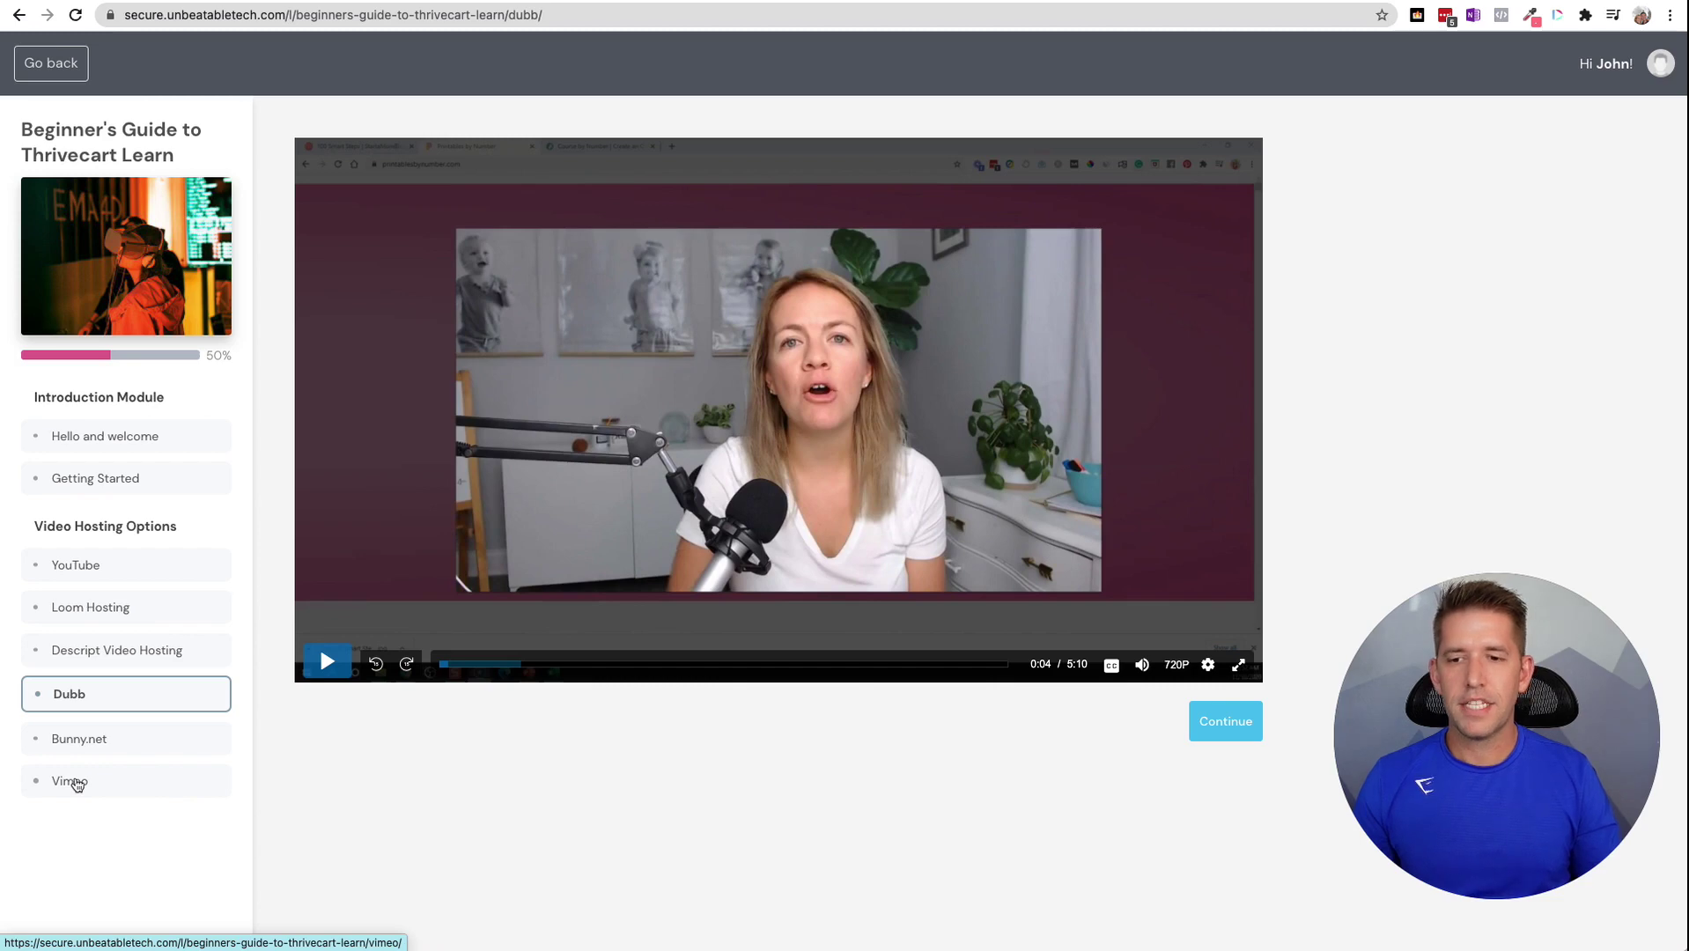
- Open the Vimeo lesson and briefly play, then pause, its test video
left_click(75, 780)
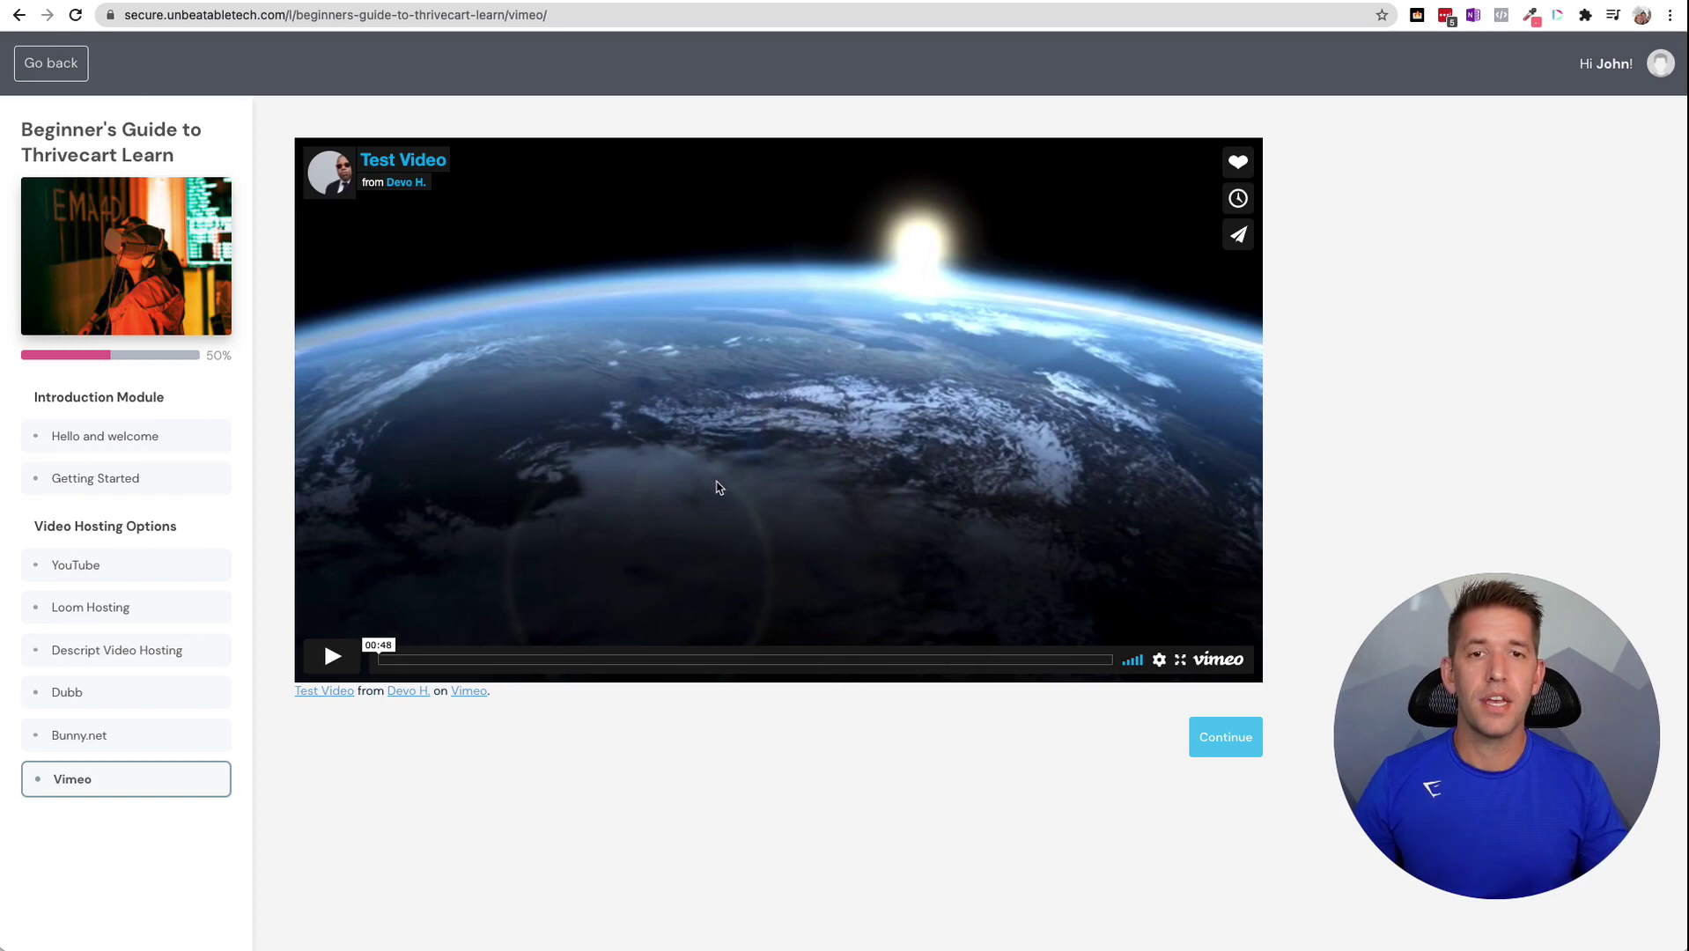
left_click(615, 468)
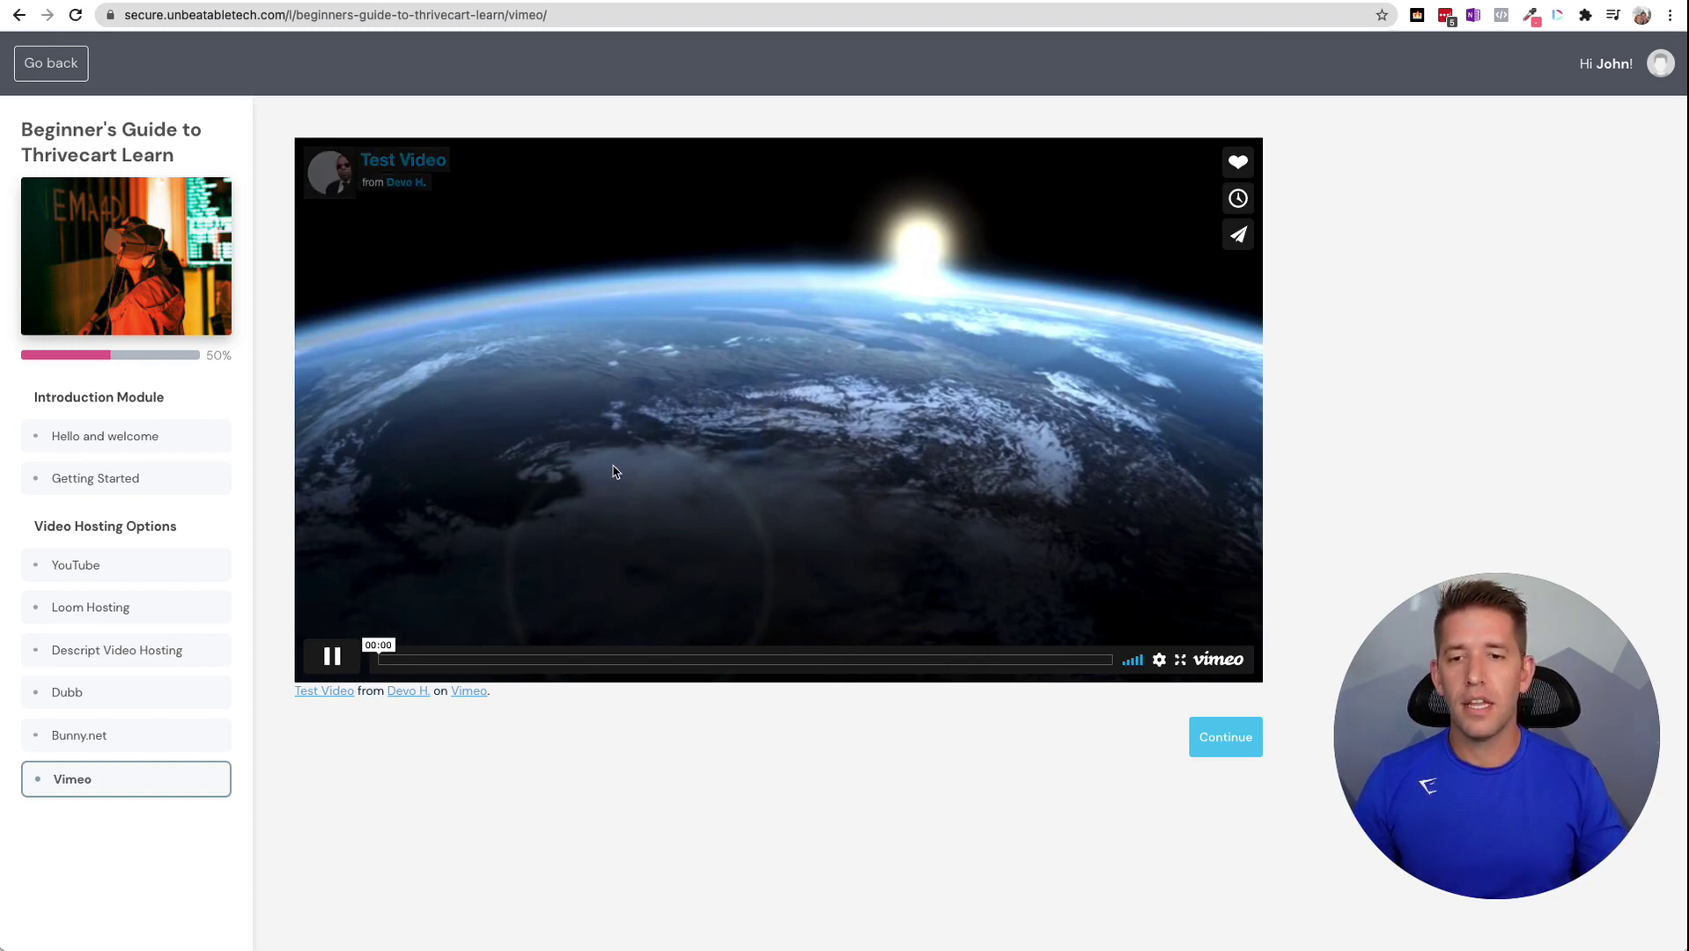
left_click(794, 440)
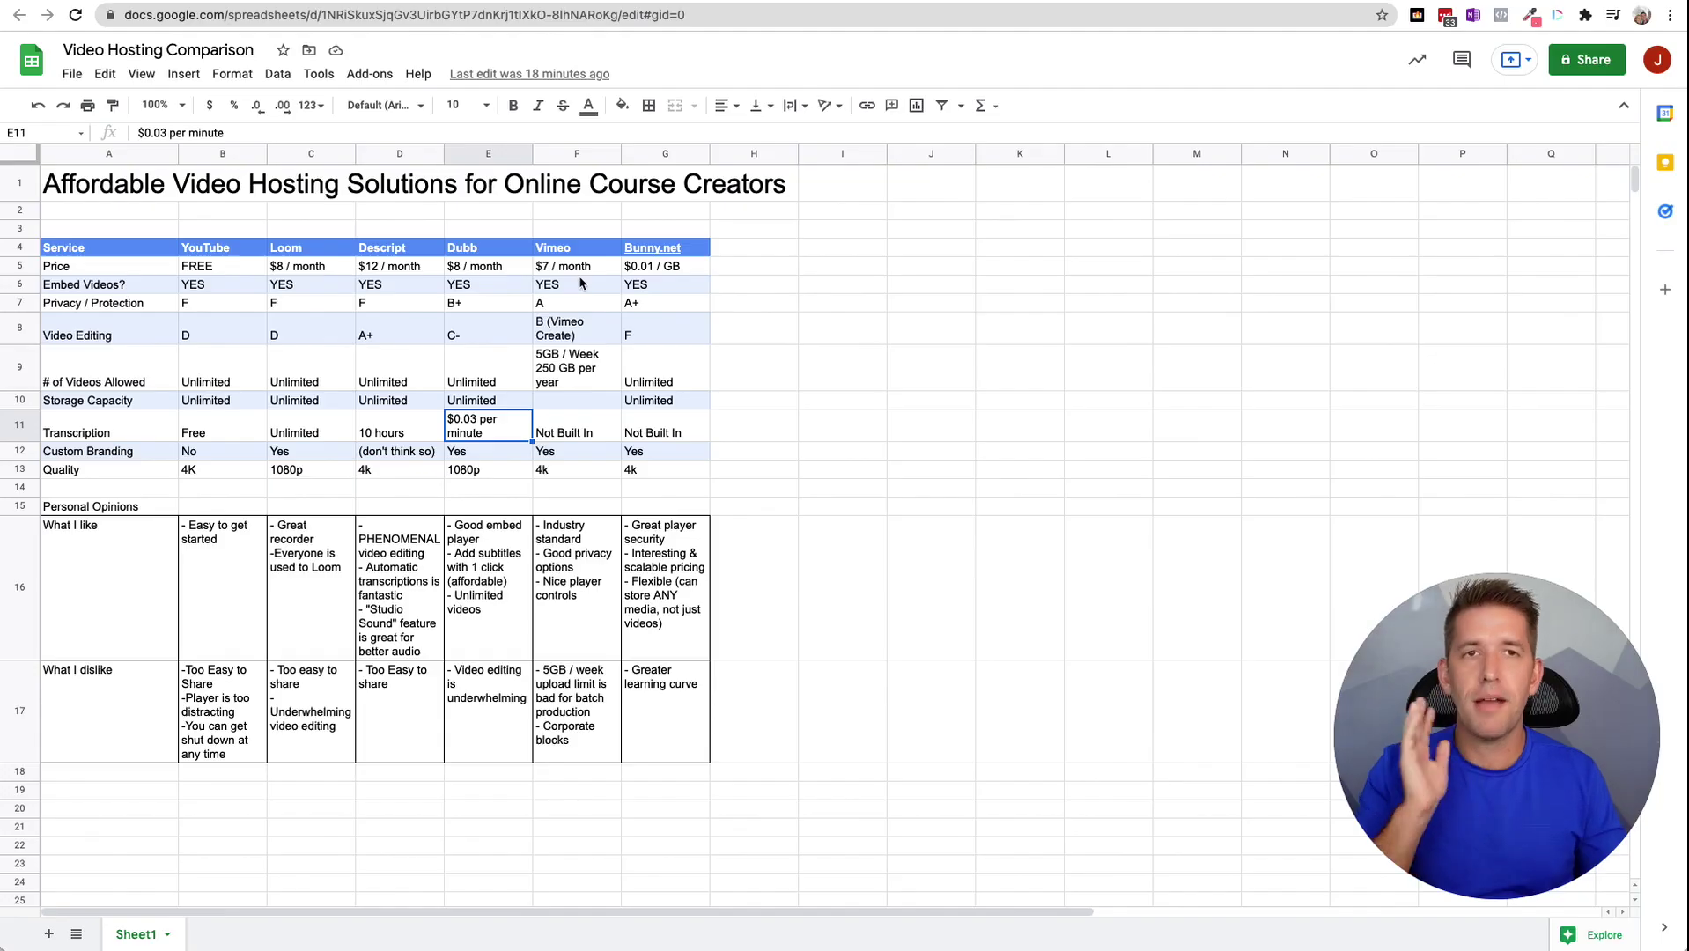
left_click(582, 272)
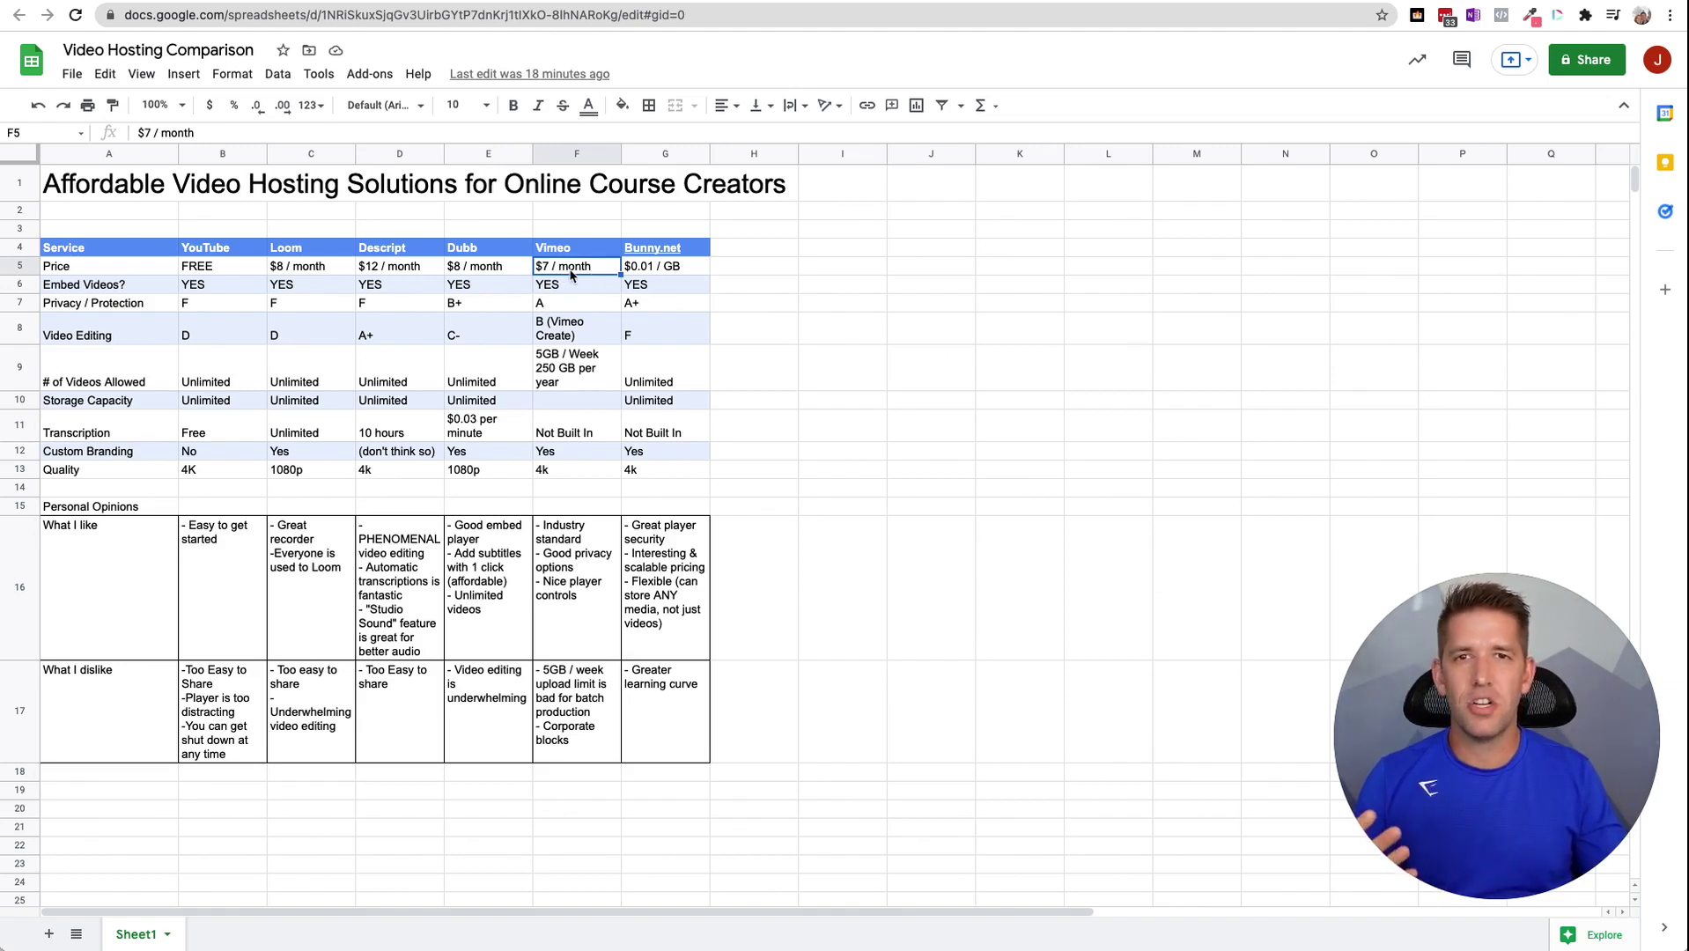
left_click(580, 336)
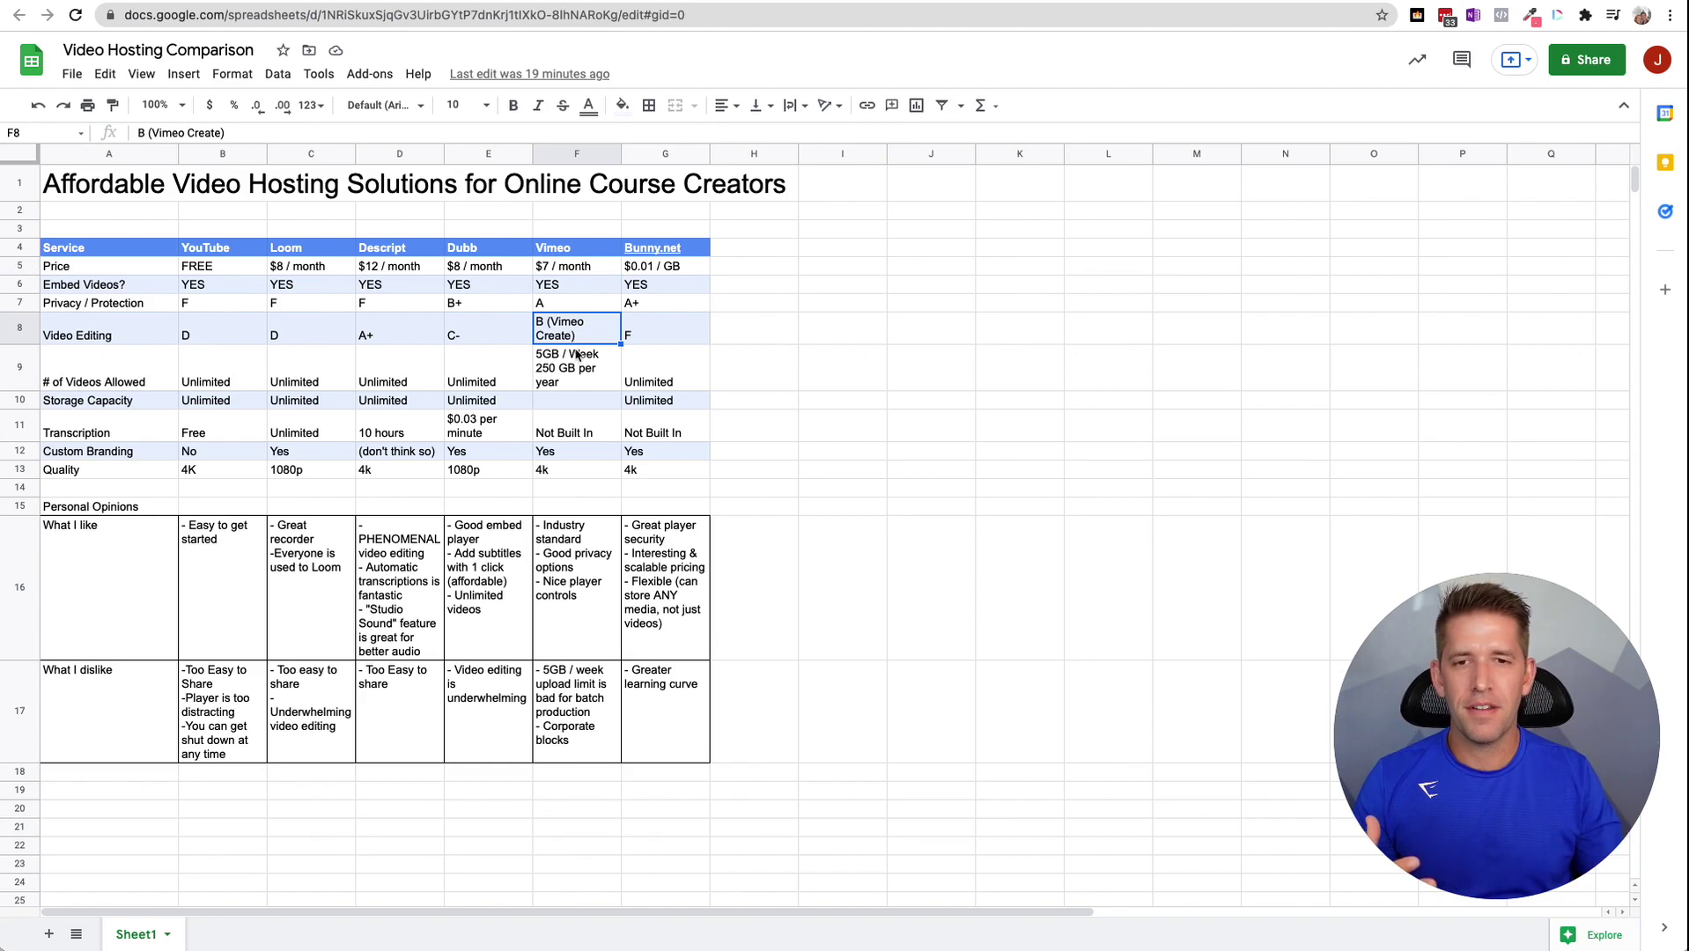
left_click(579, 377)
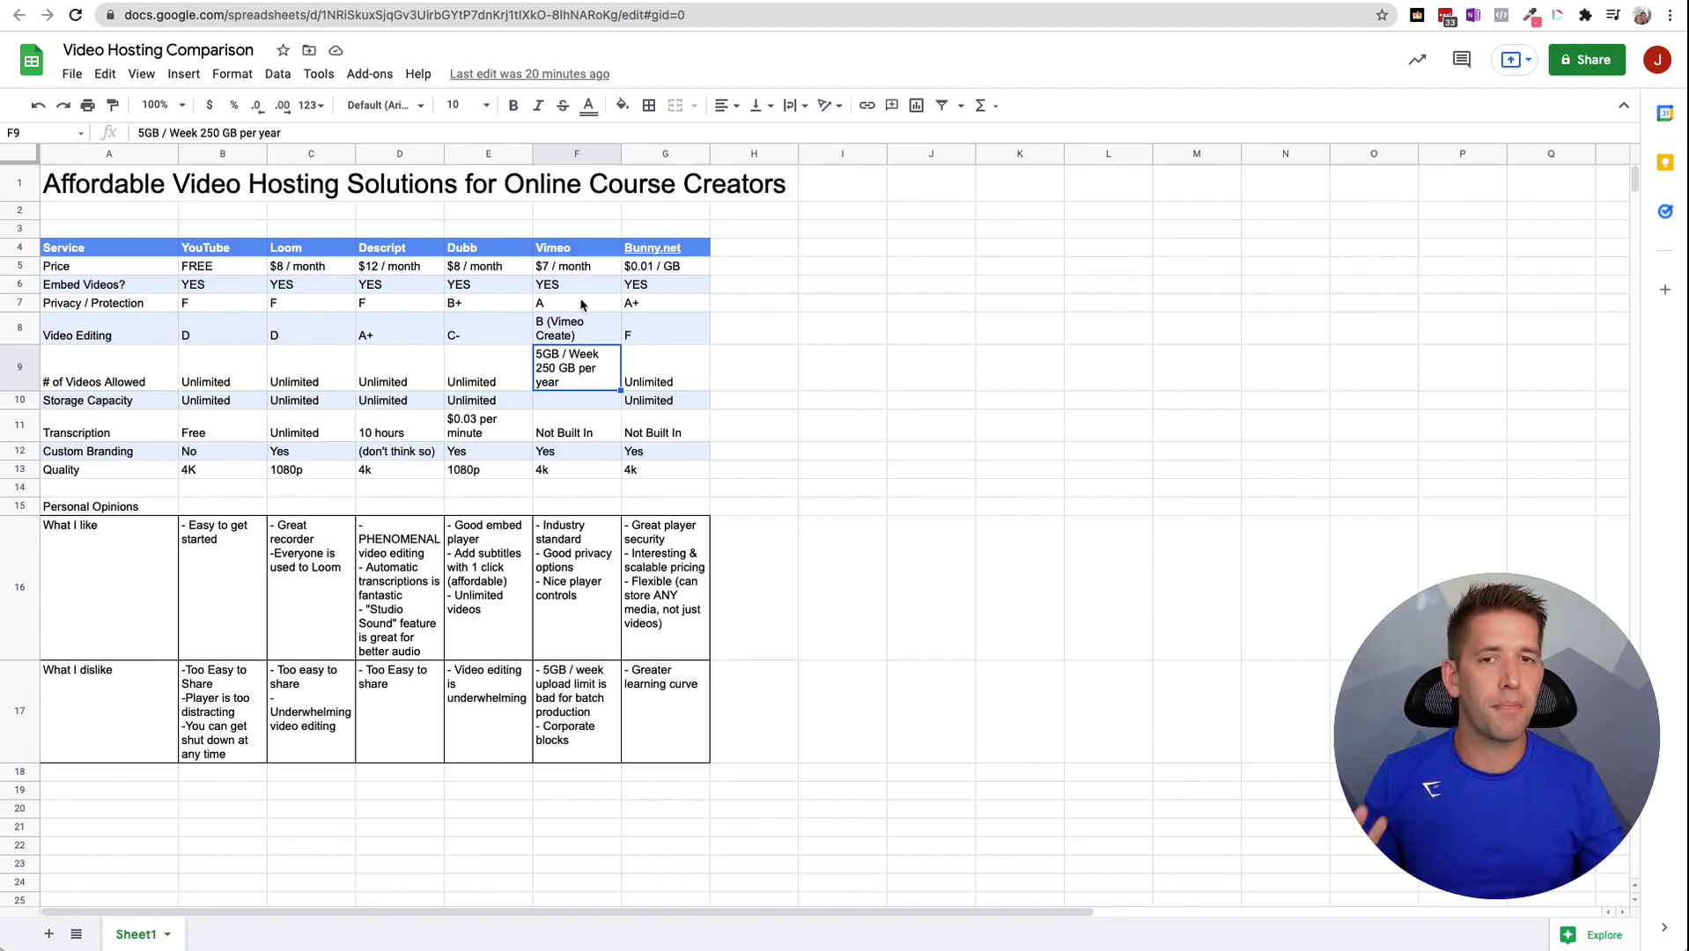
- Review Vimeo's price in F5, video allowance in F9 and upload-limit complaint in F17
left_click(582, 269)
left_click(590, 376)
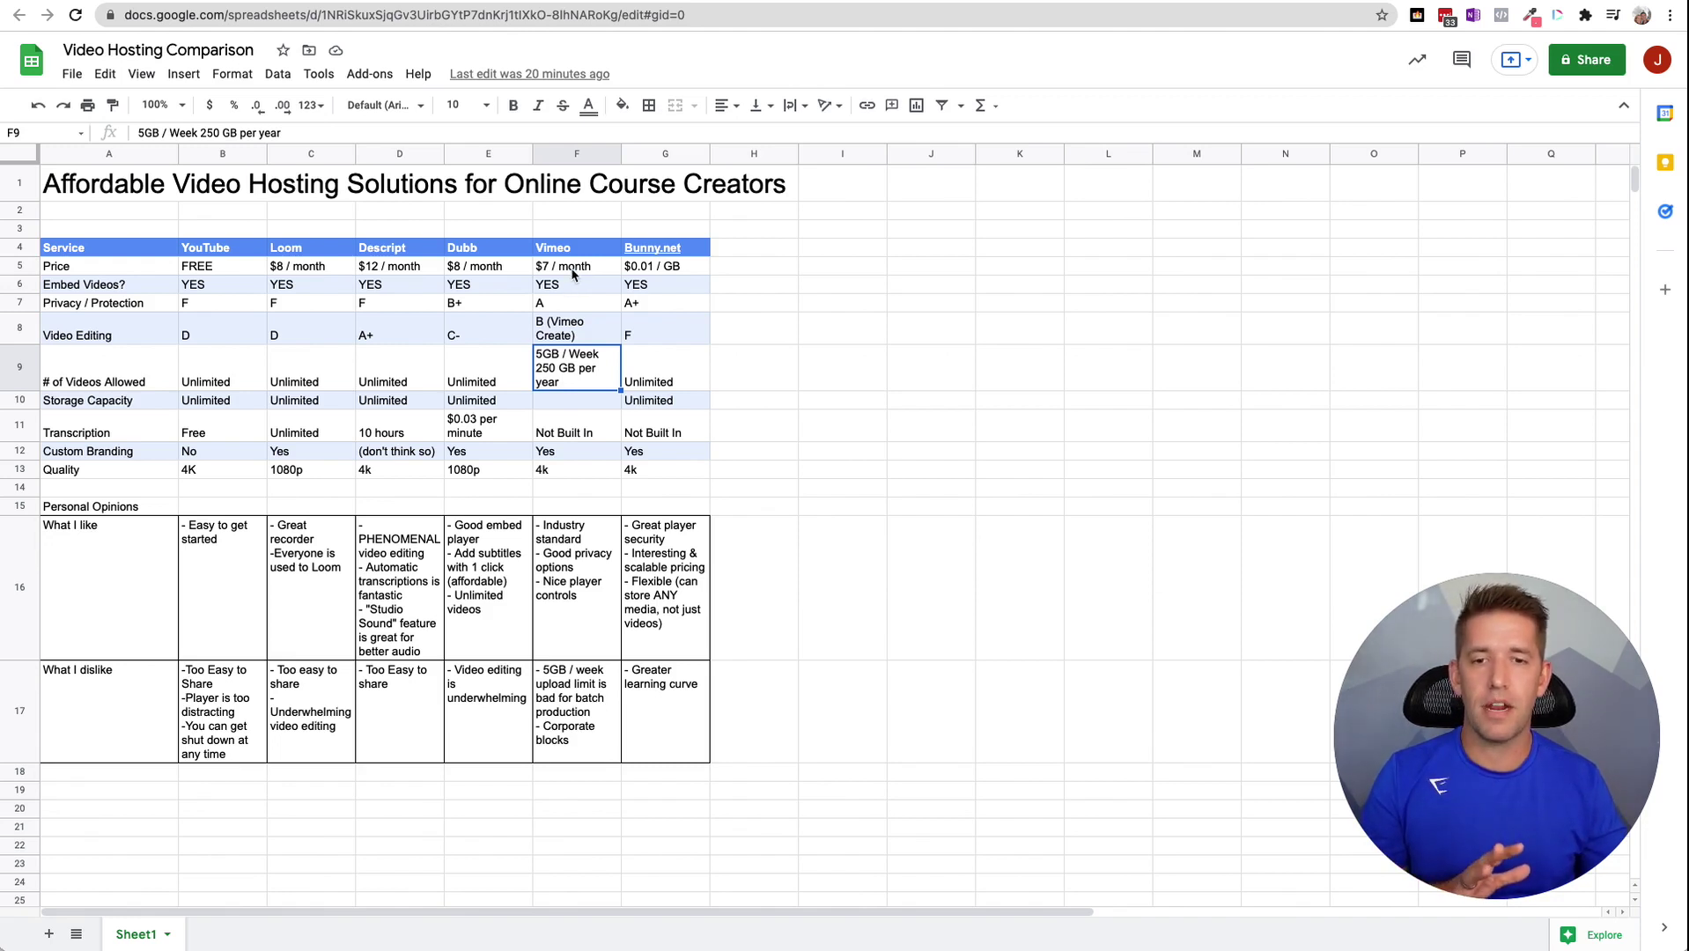
left_click(579, 745)
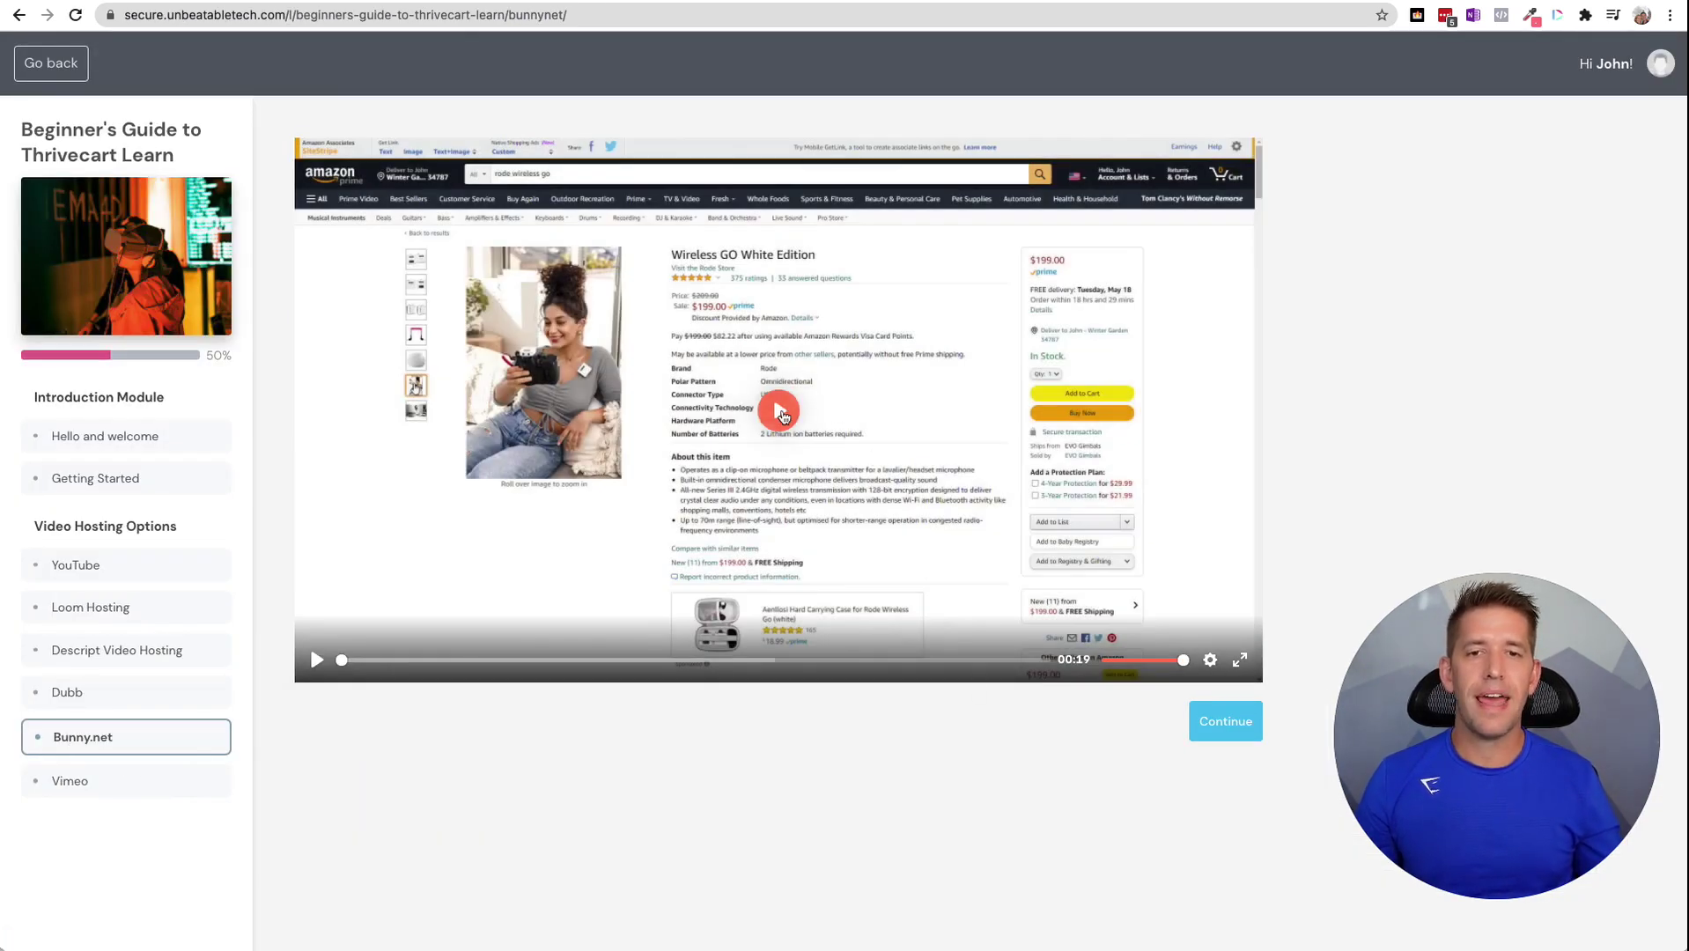
- Play the Bunny.net lesson video at 1080p quality and 4× speed
left_click(785, 414)
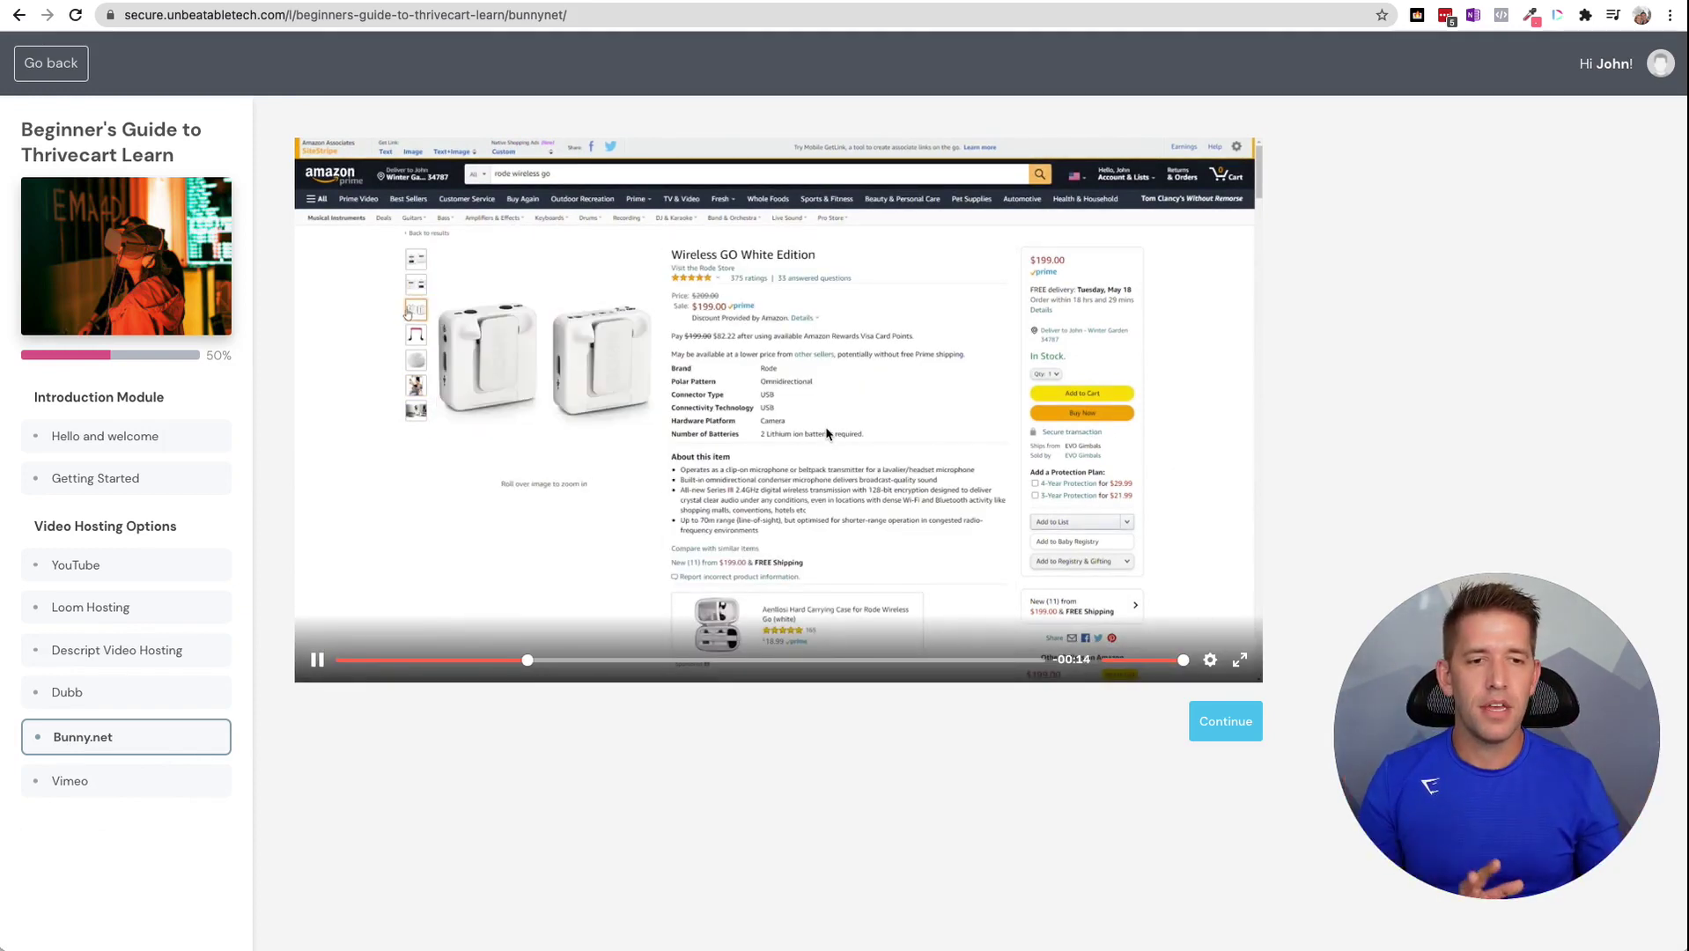
left_click(826, 428)
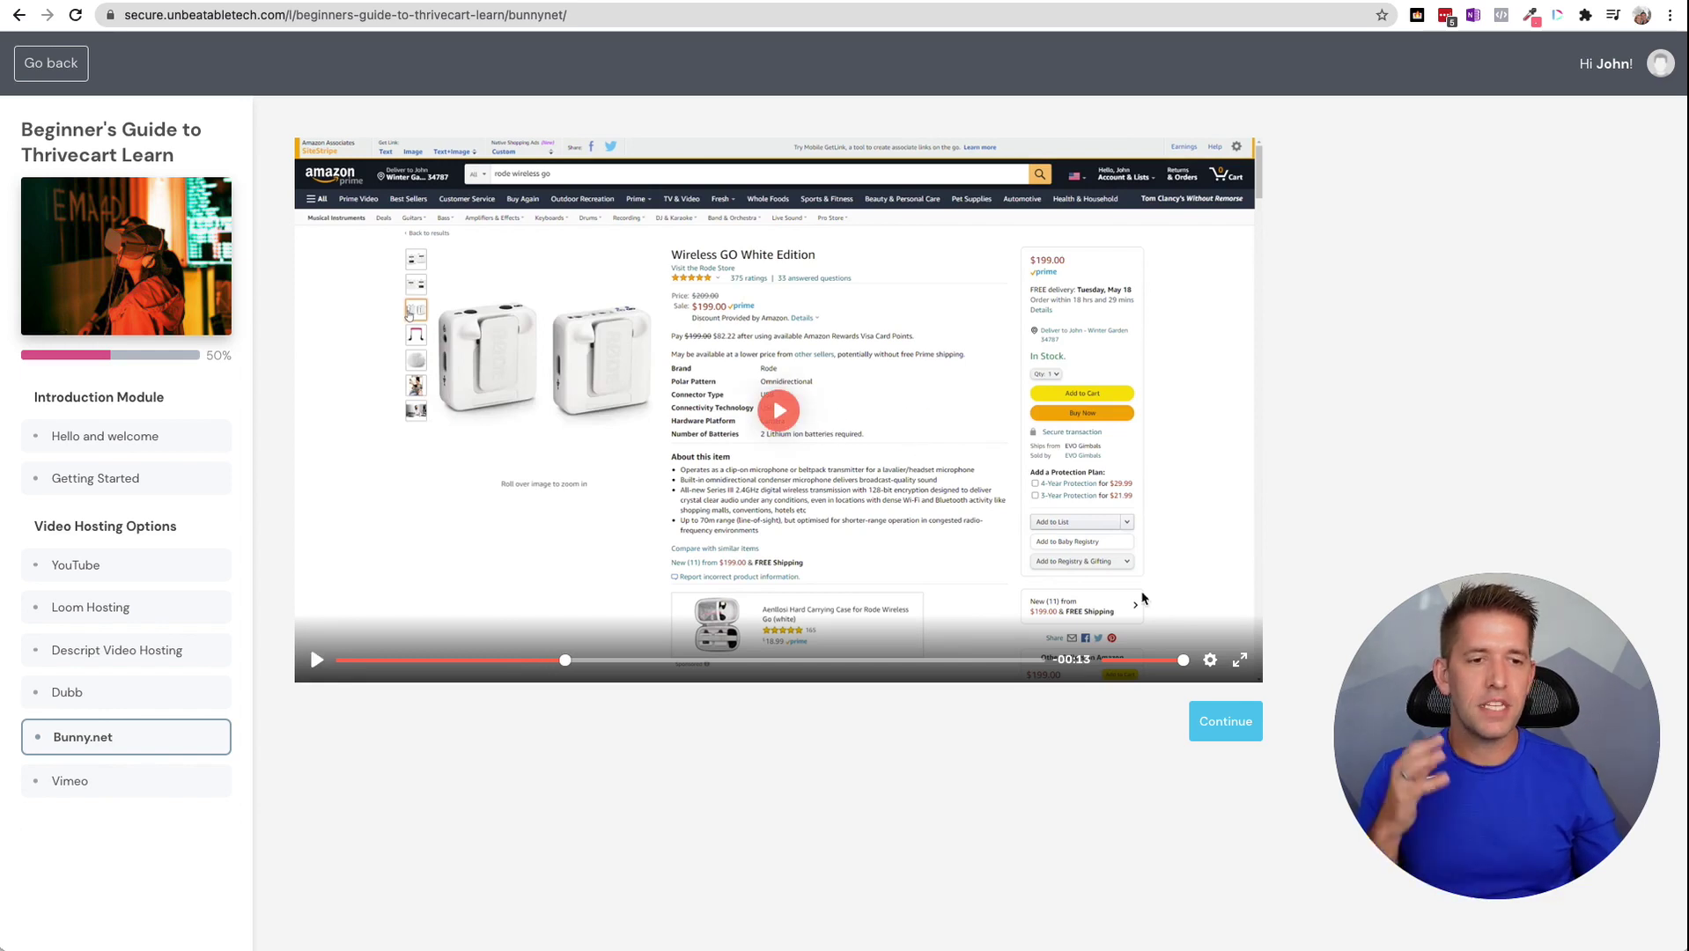
left_click(1209, 661)
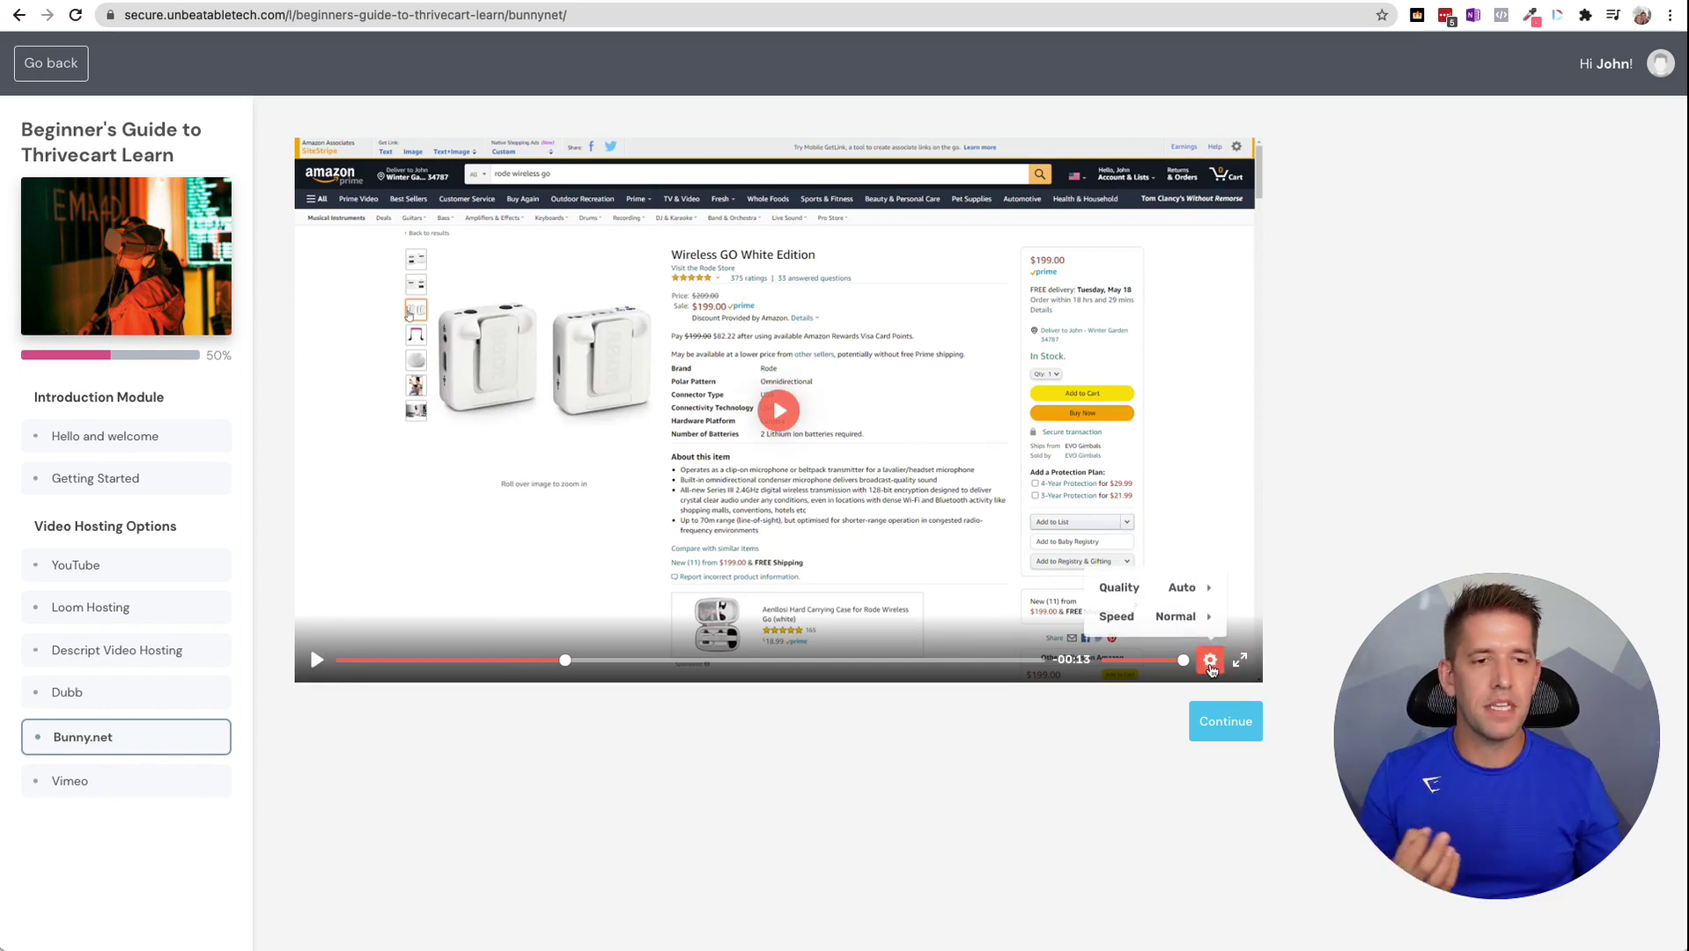
left_click(1171, 587)
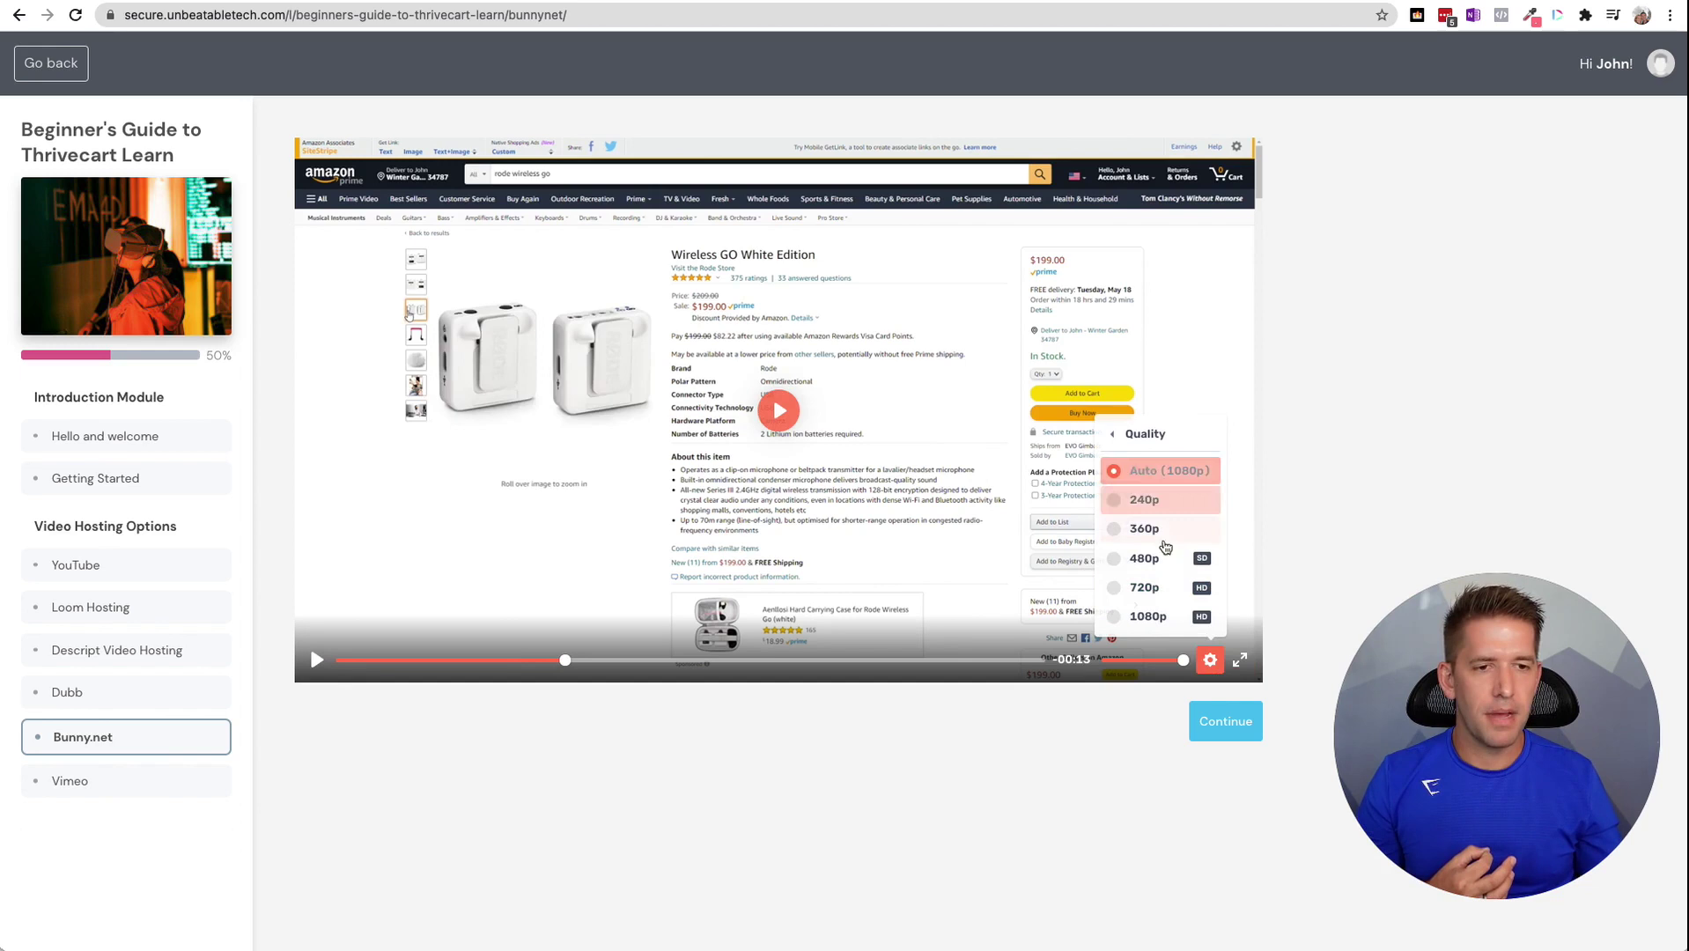
left_click(1163, 617)
left_click(1178, 617)
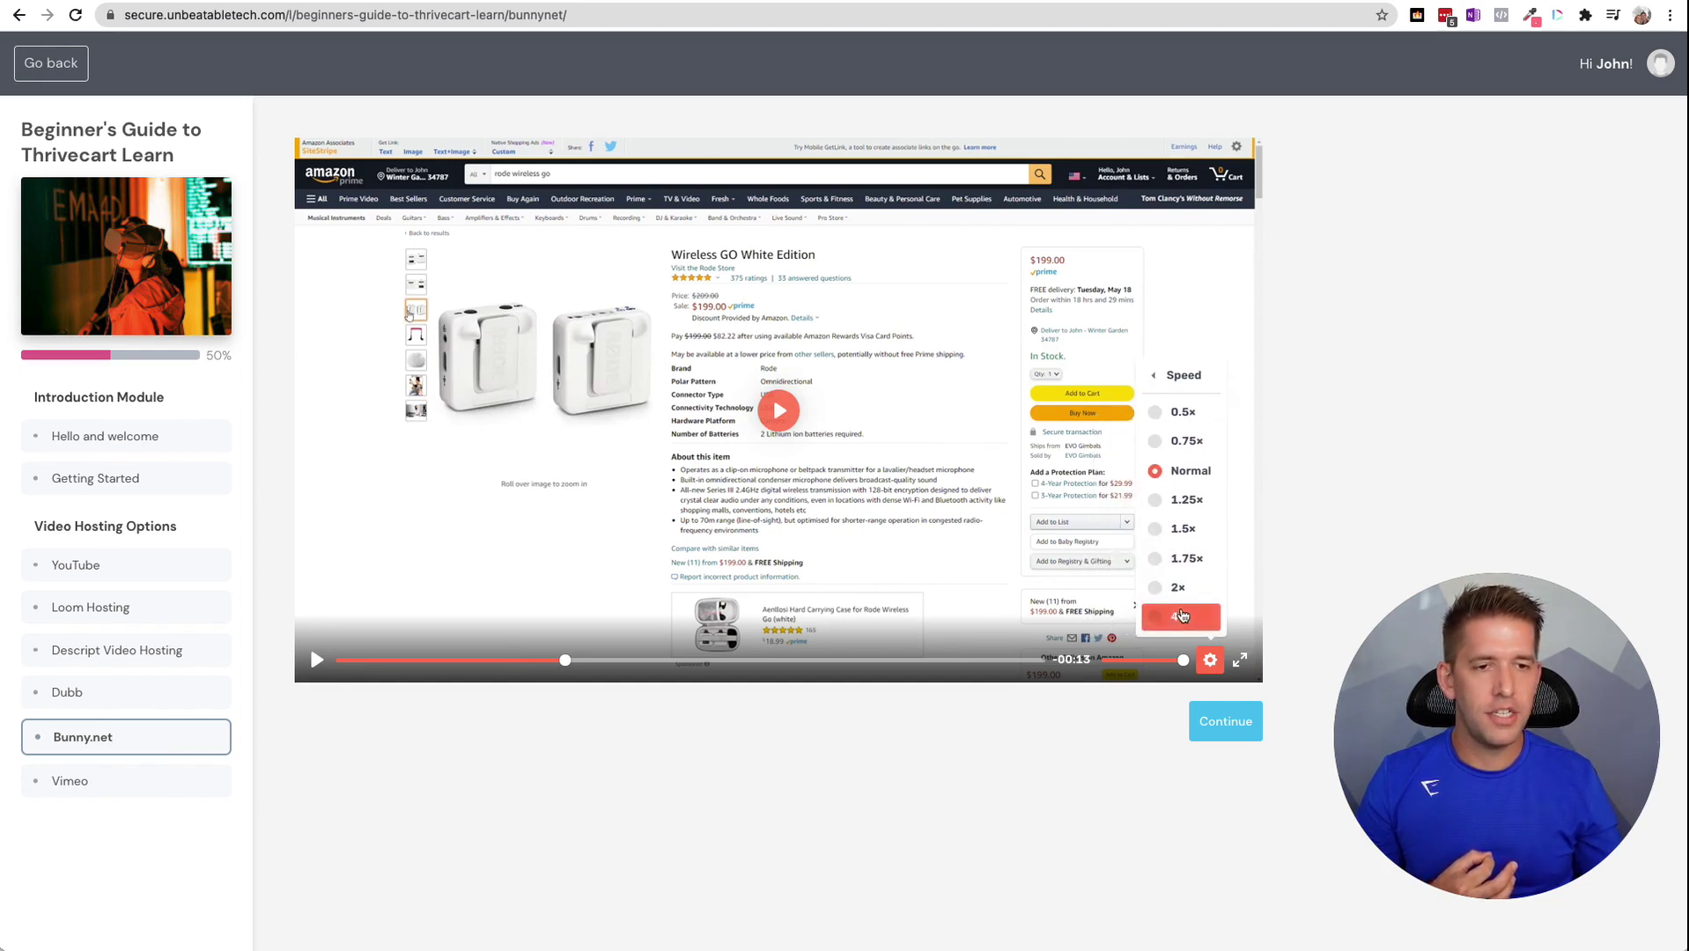
left_click(1154, 616)
left_click(1162, 616)
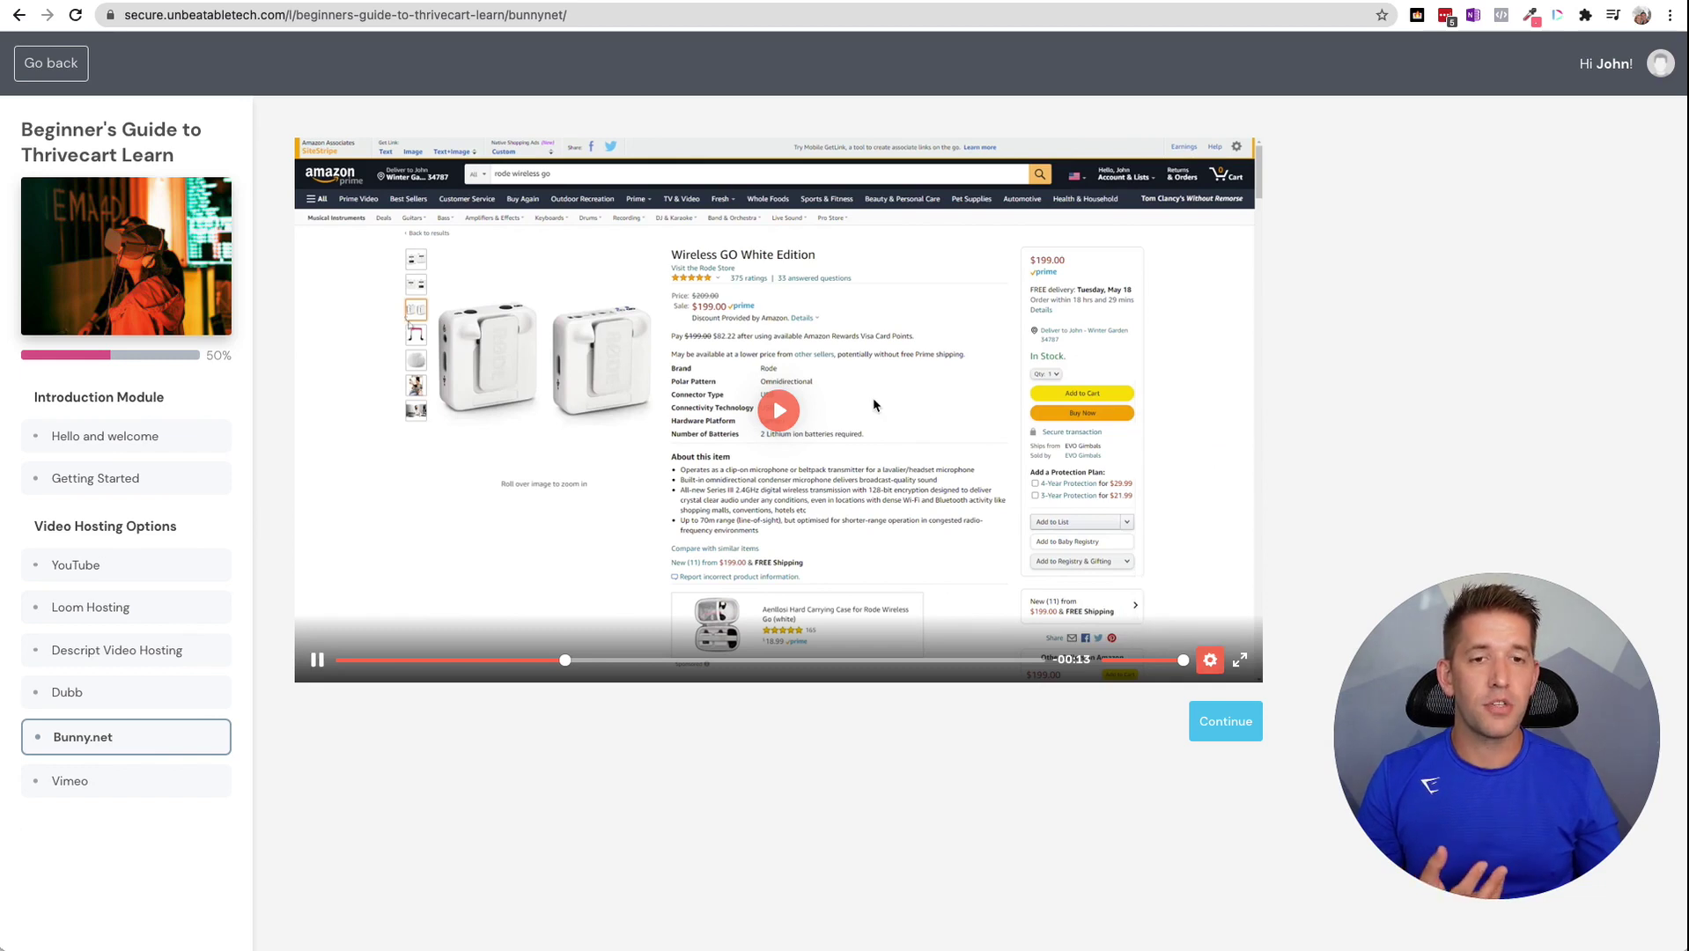
left_click(786, 409)
- Check the video's right-click options, then look at Bunny.net's price in G5
right_click(786, 412)
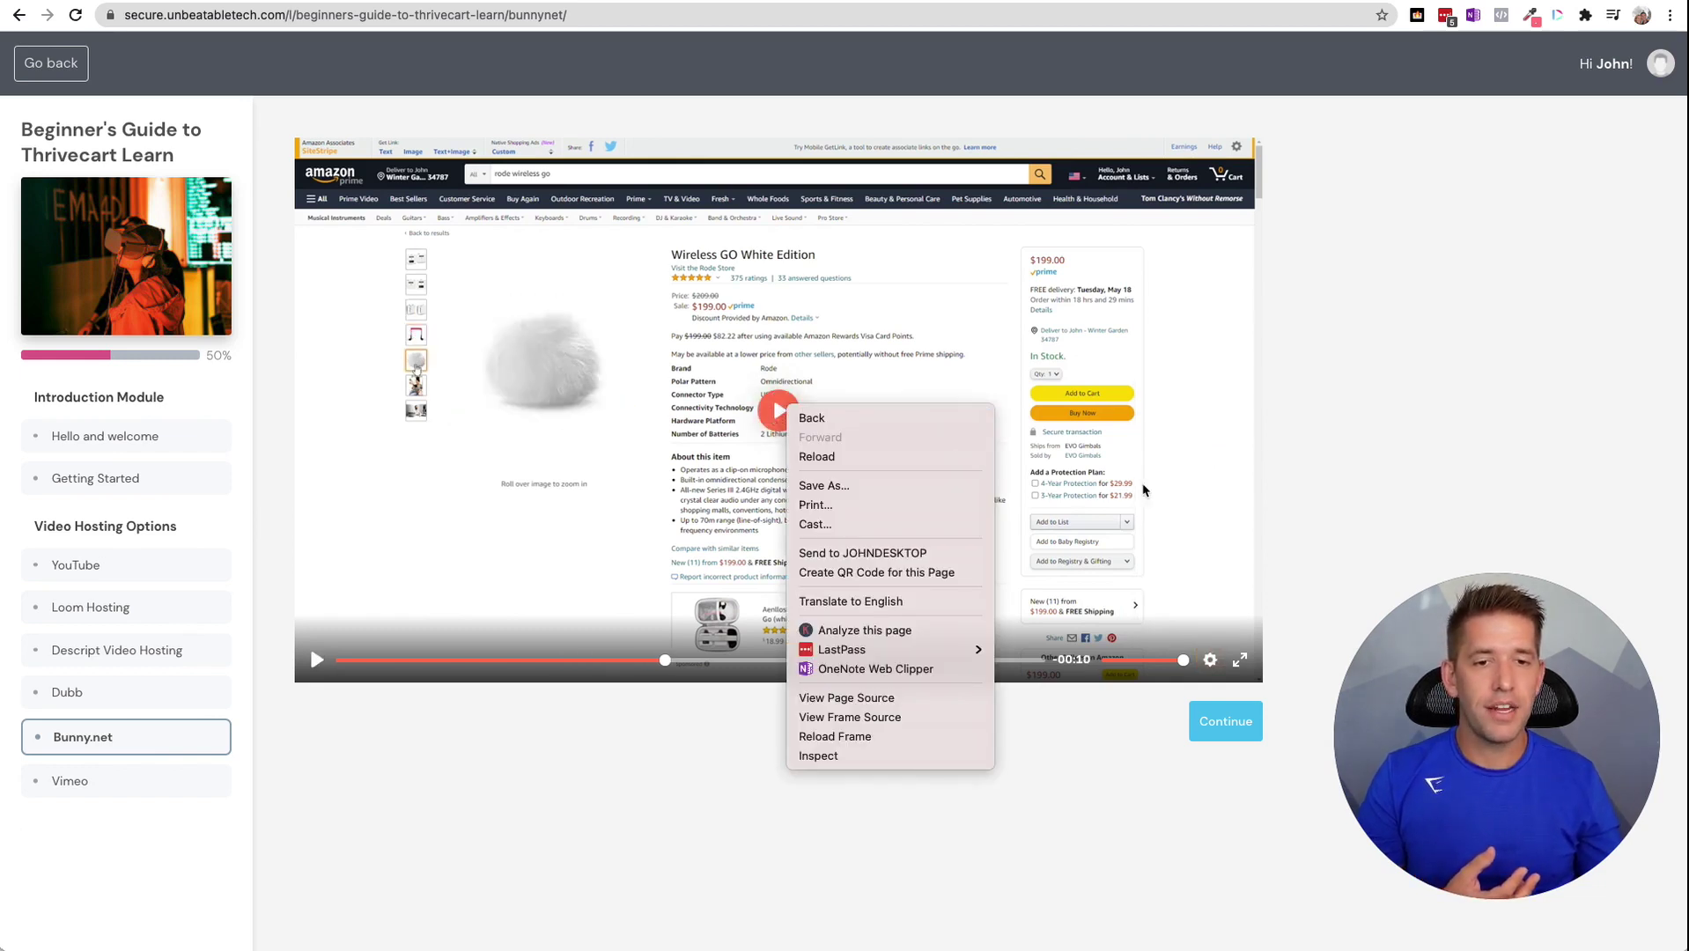
left_click(1339, 452)
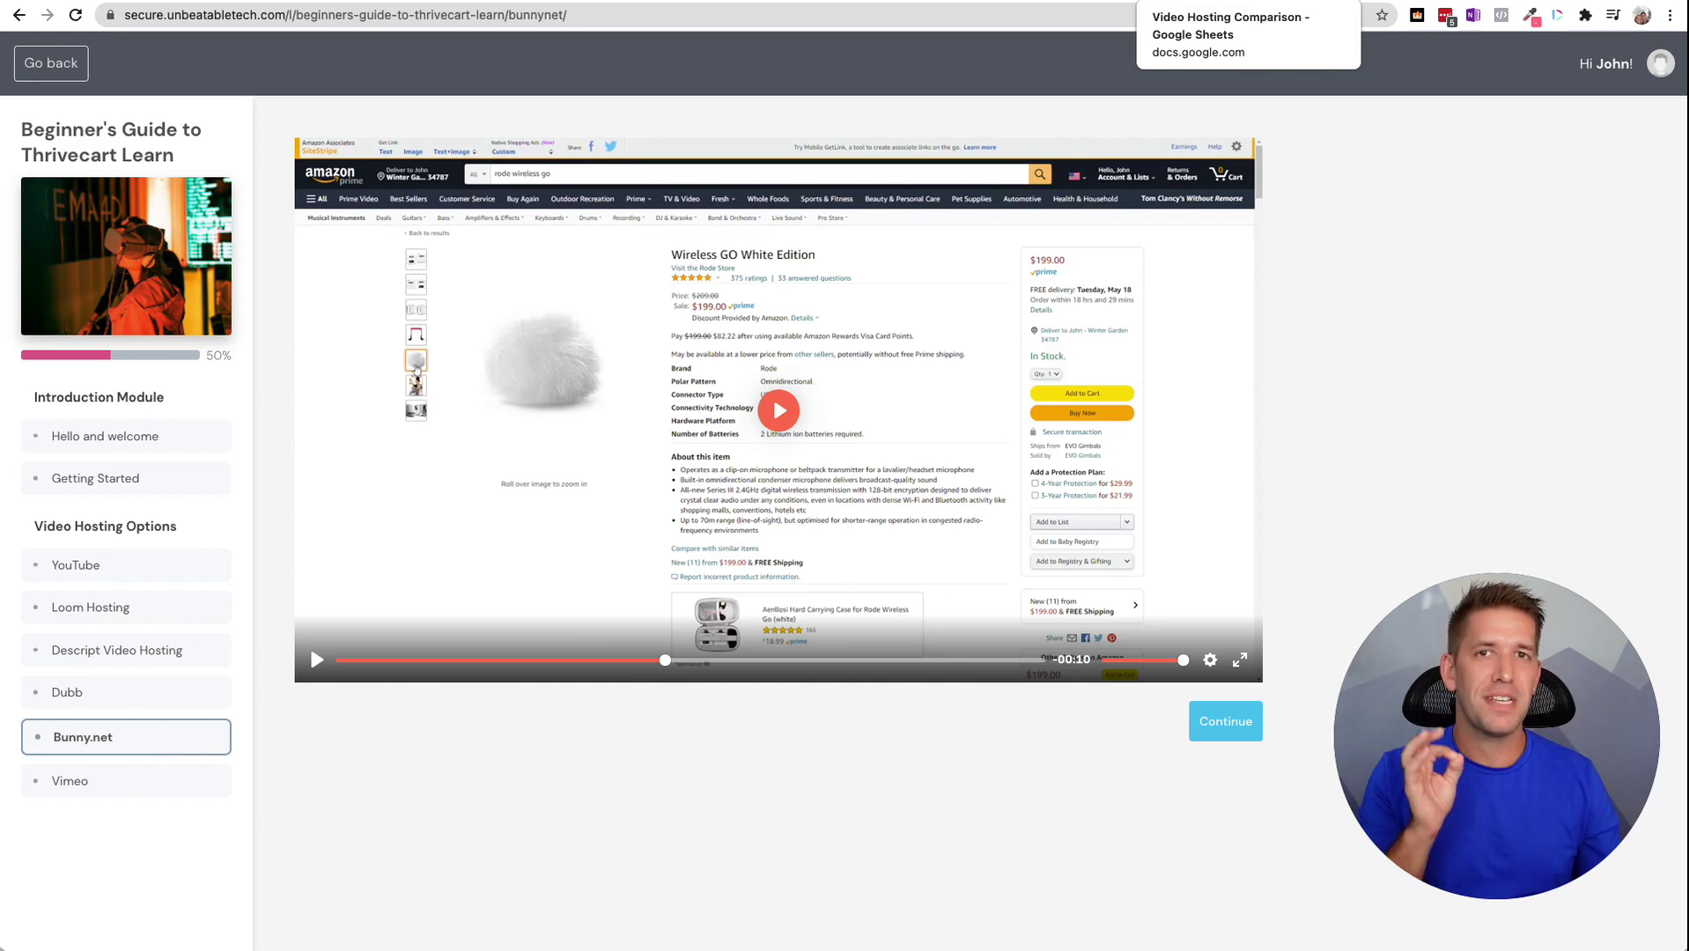
left_click(1151, 15)
left_click(653, 266)
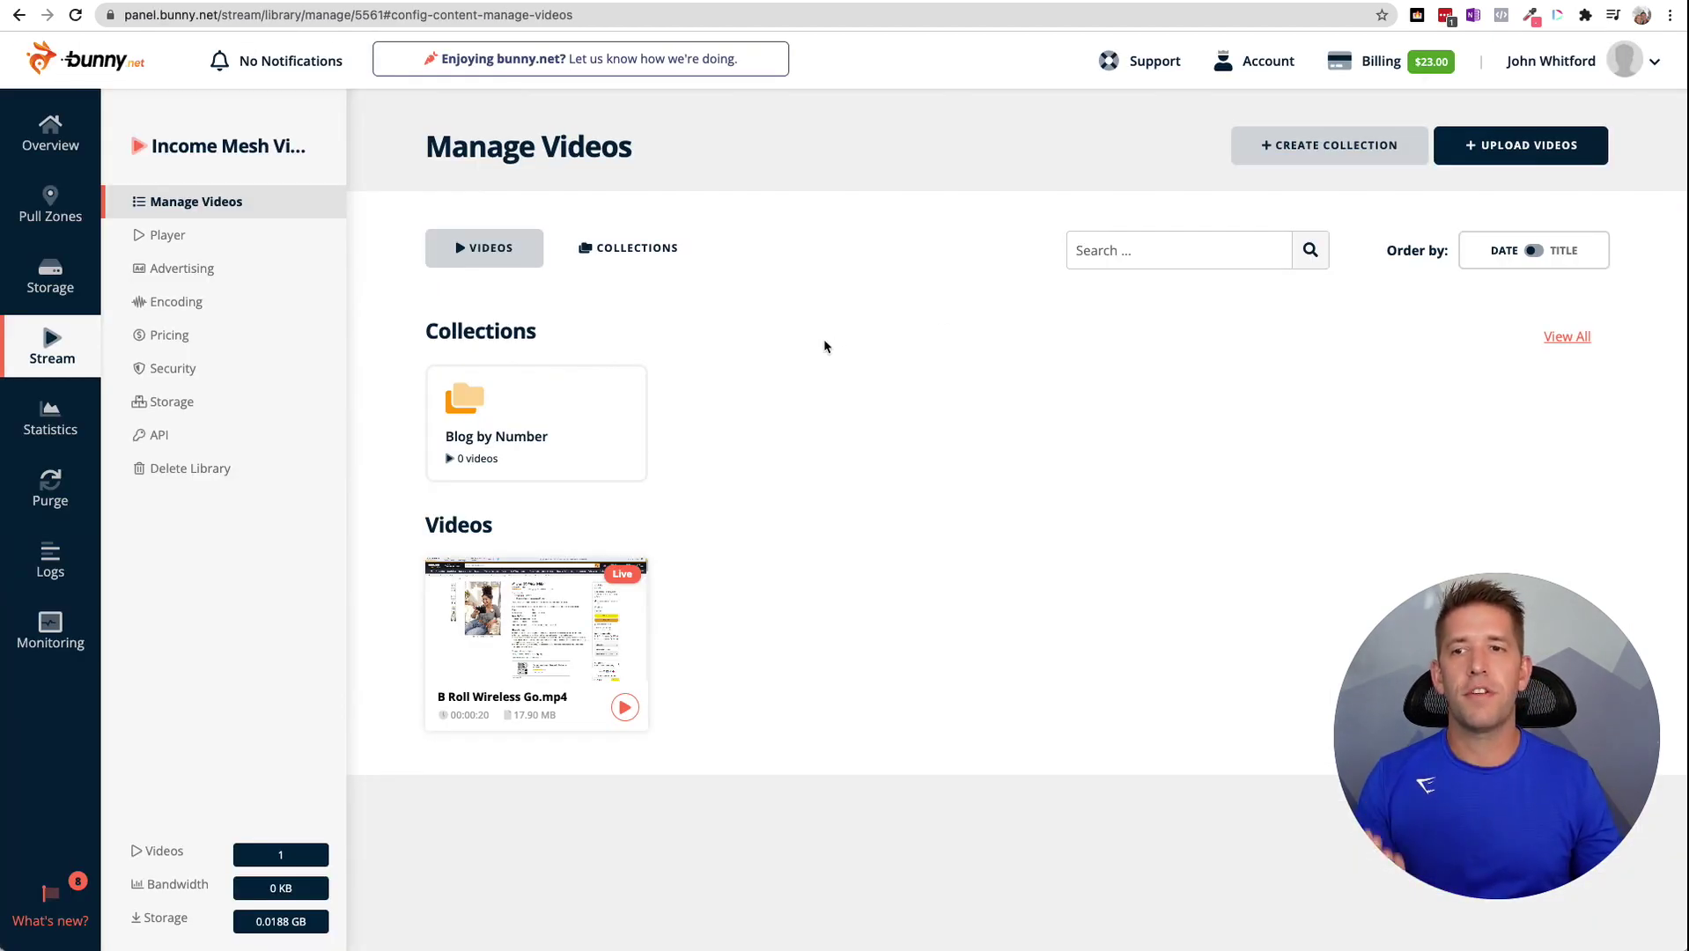
- Check the 10.42 MB bandwidth used on Bunny.net's overview, then open the Stream libraries
left_click(60, 141)
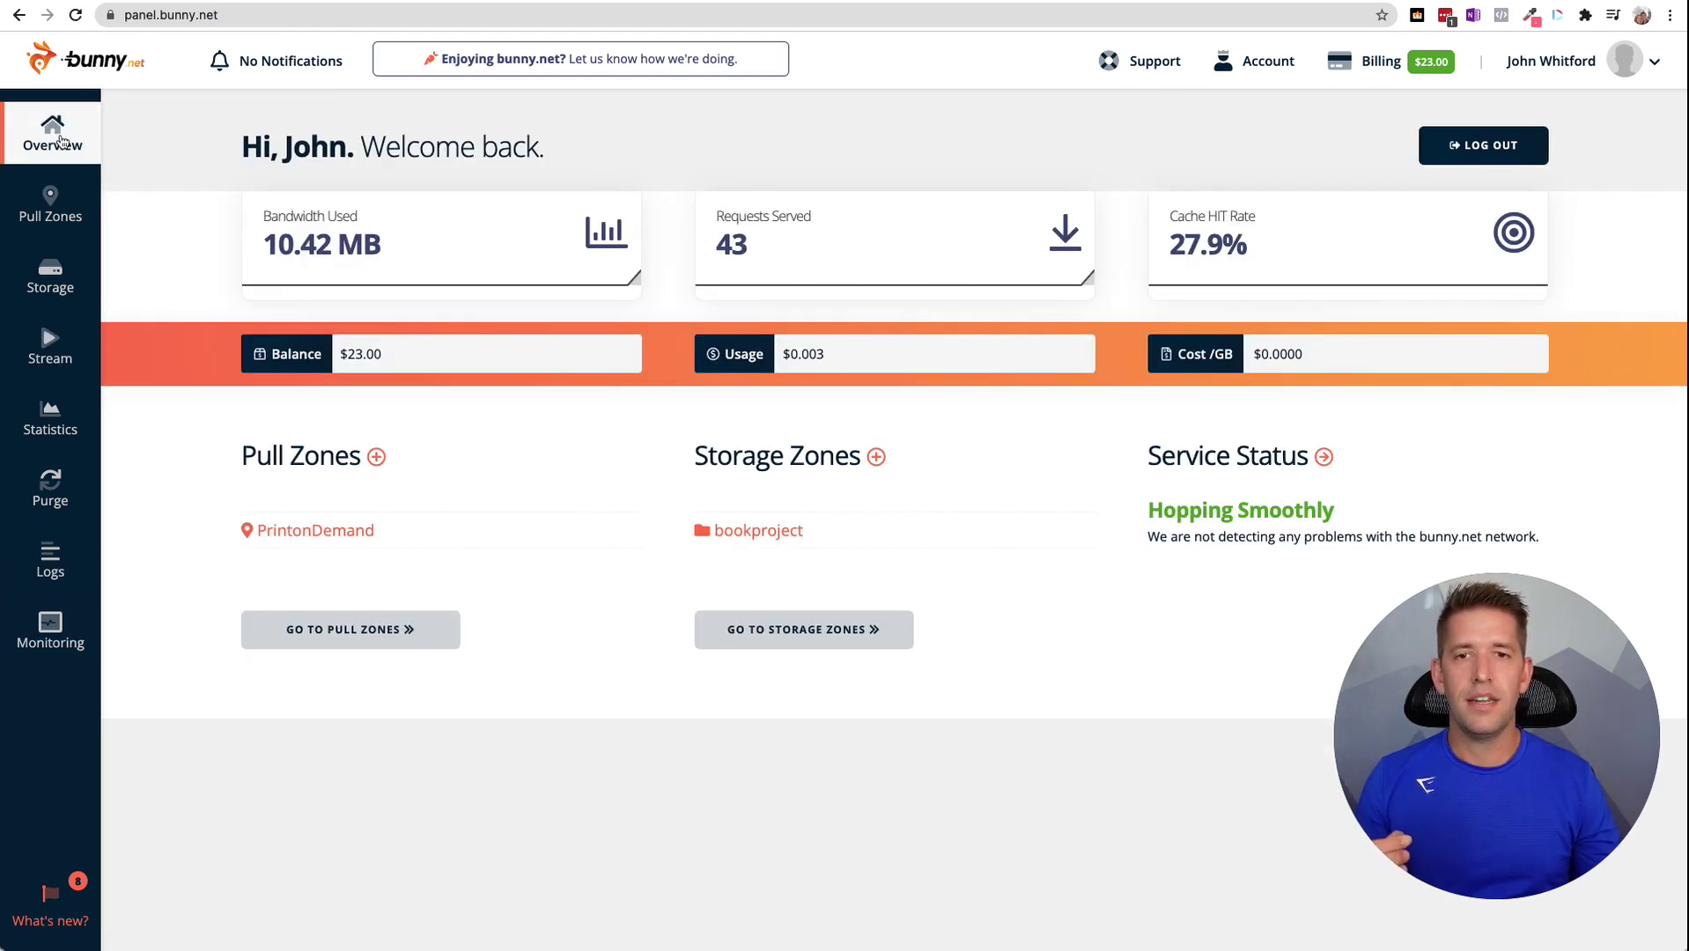
left_click_drag(256, 247, 389, 251)
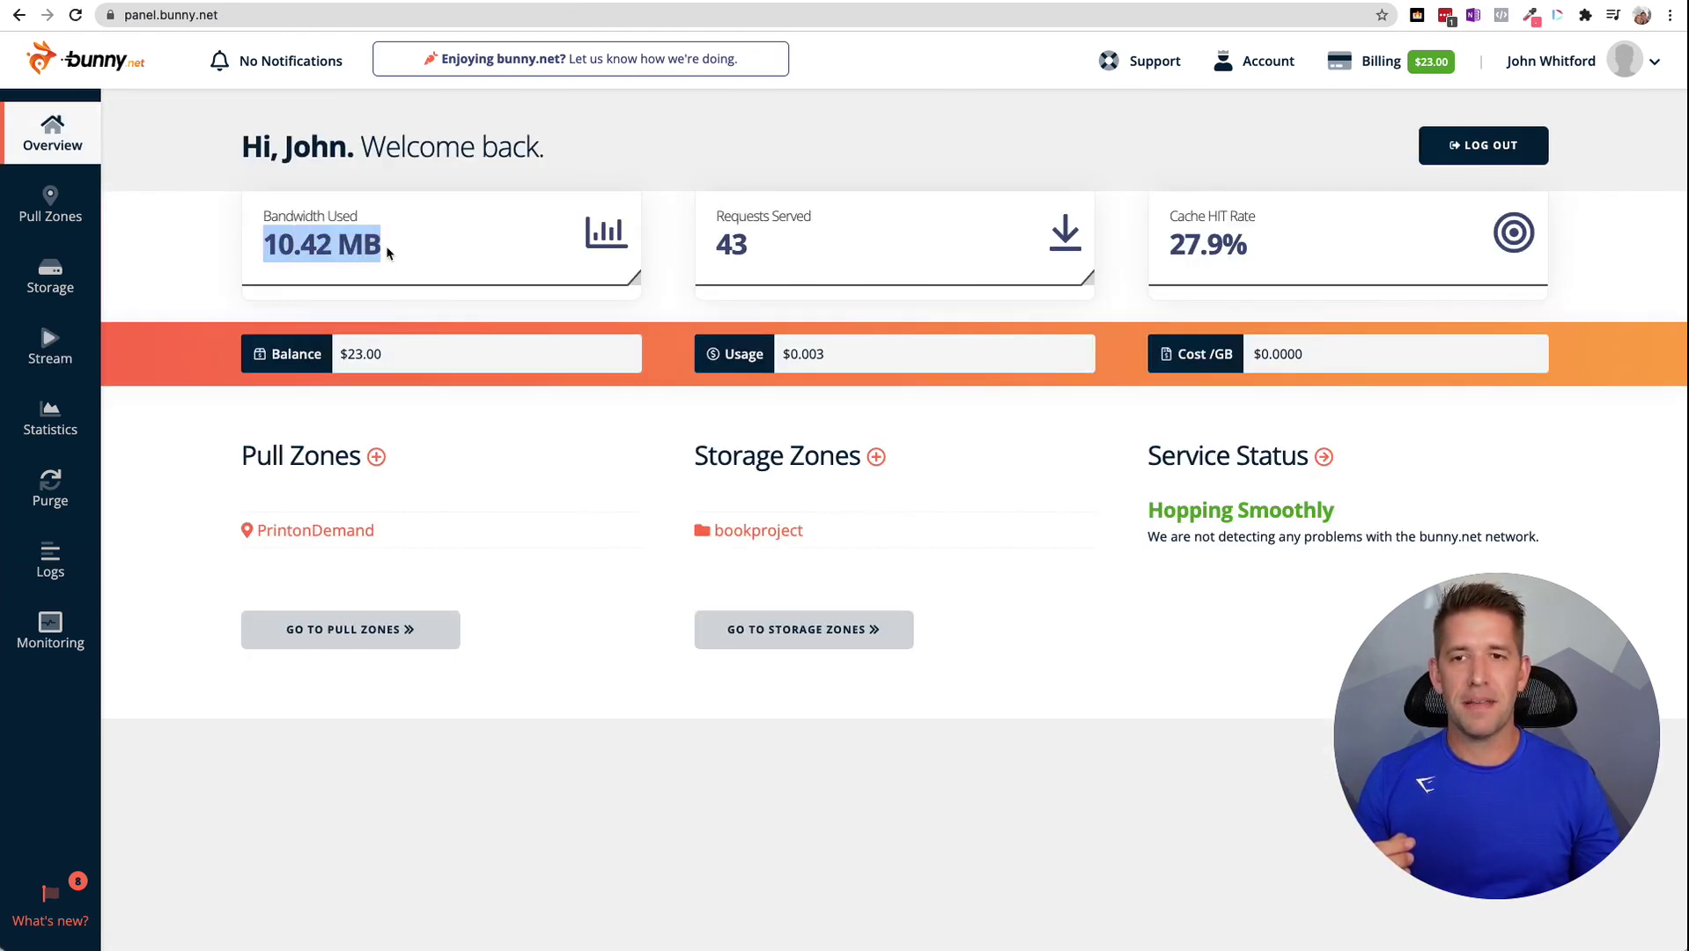
left_click(658, 253)
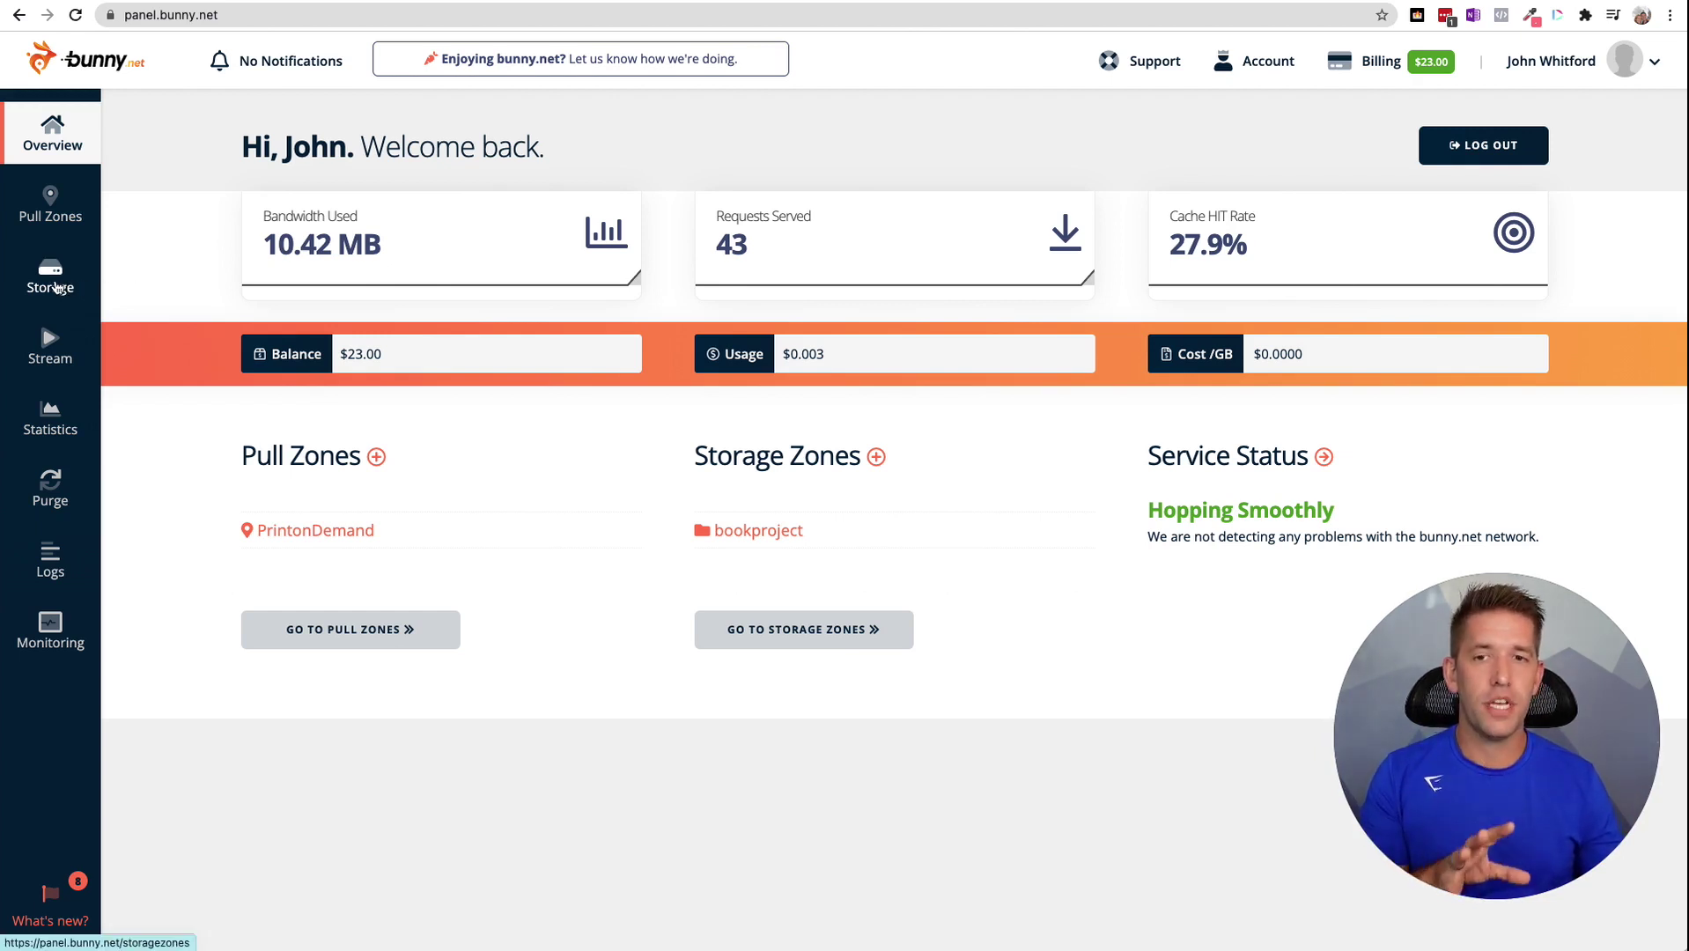
left_click(60, 367)
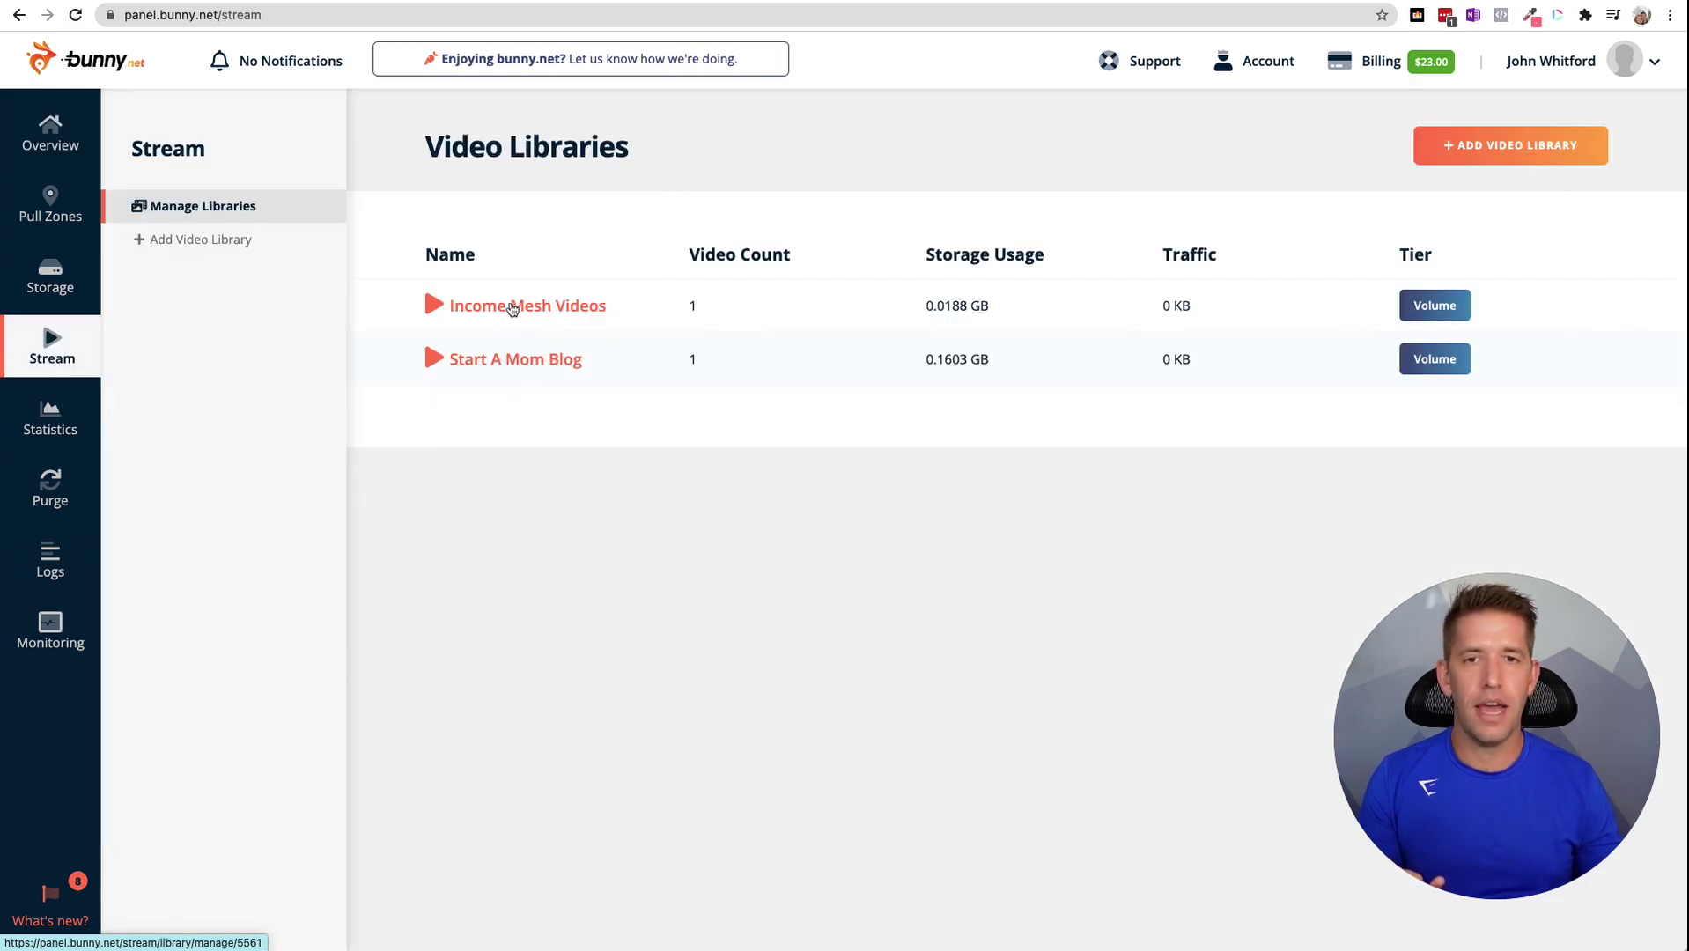
- Open the Income Mesh Videos library in Bunny.net and view the B Roll Wireless Go.mp4 details
left_click(512, 310)
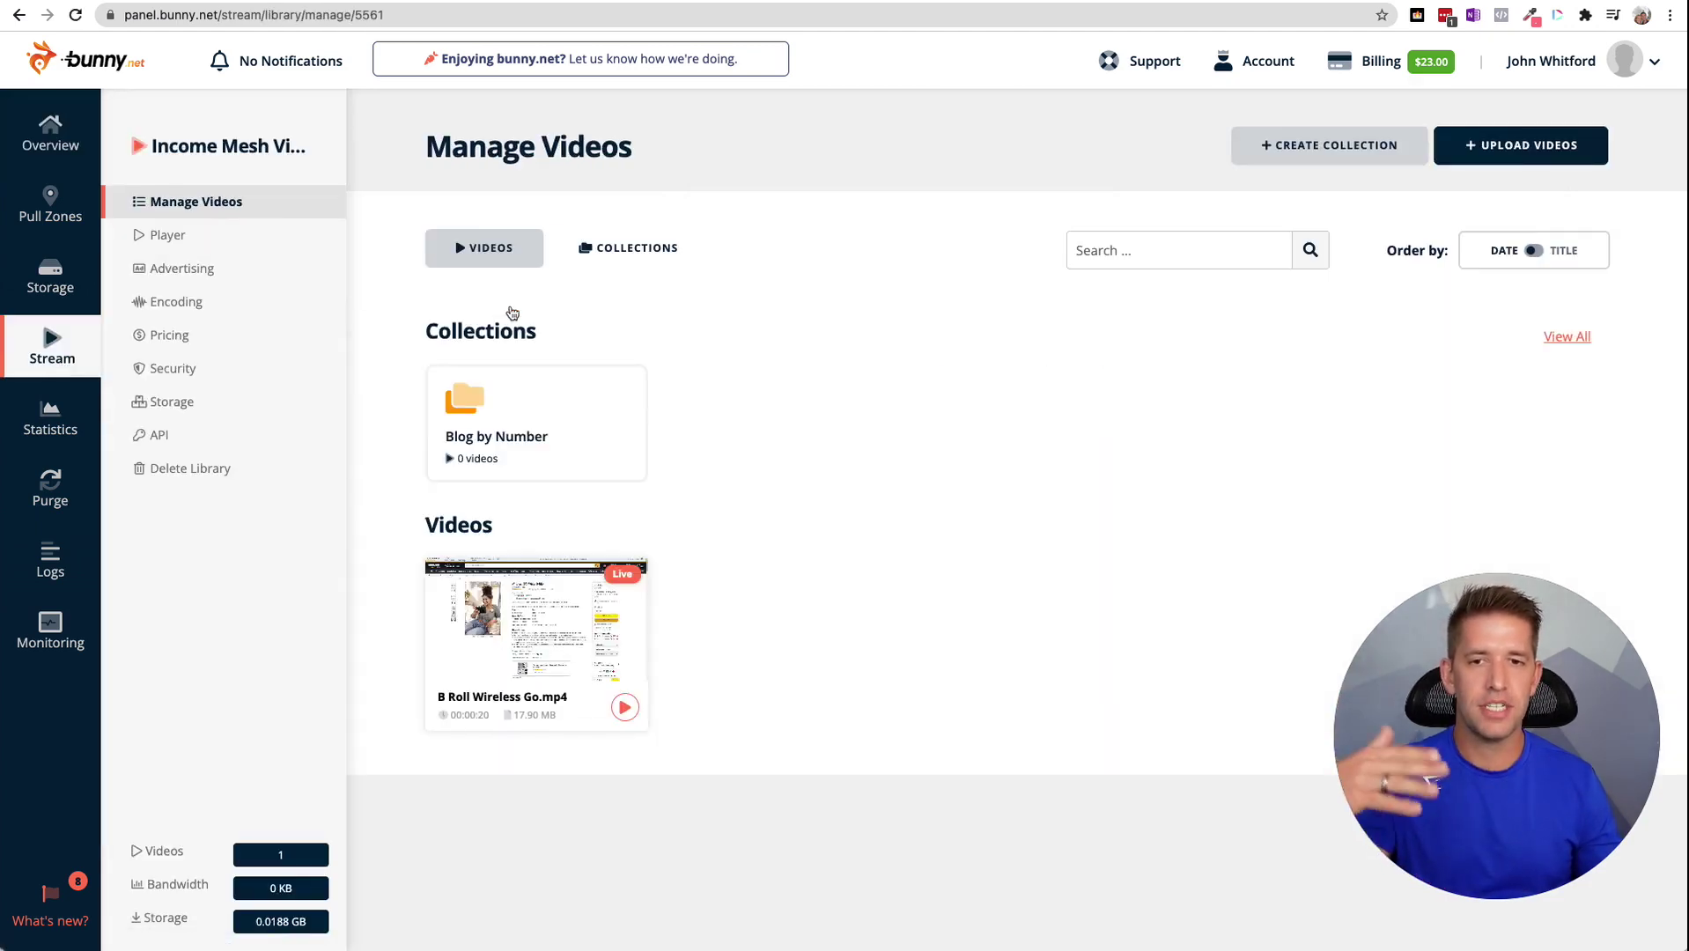
left_click(542, 636)
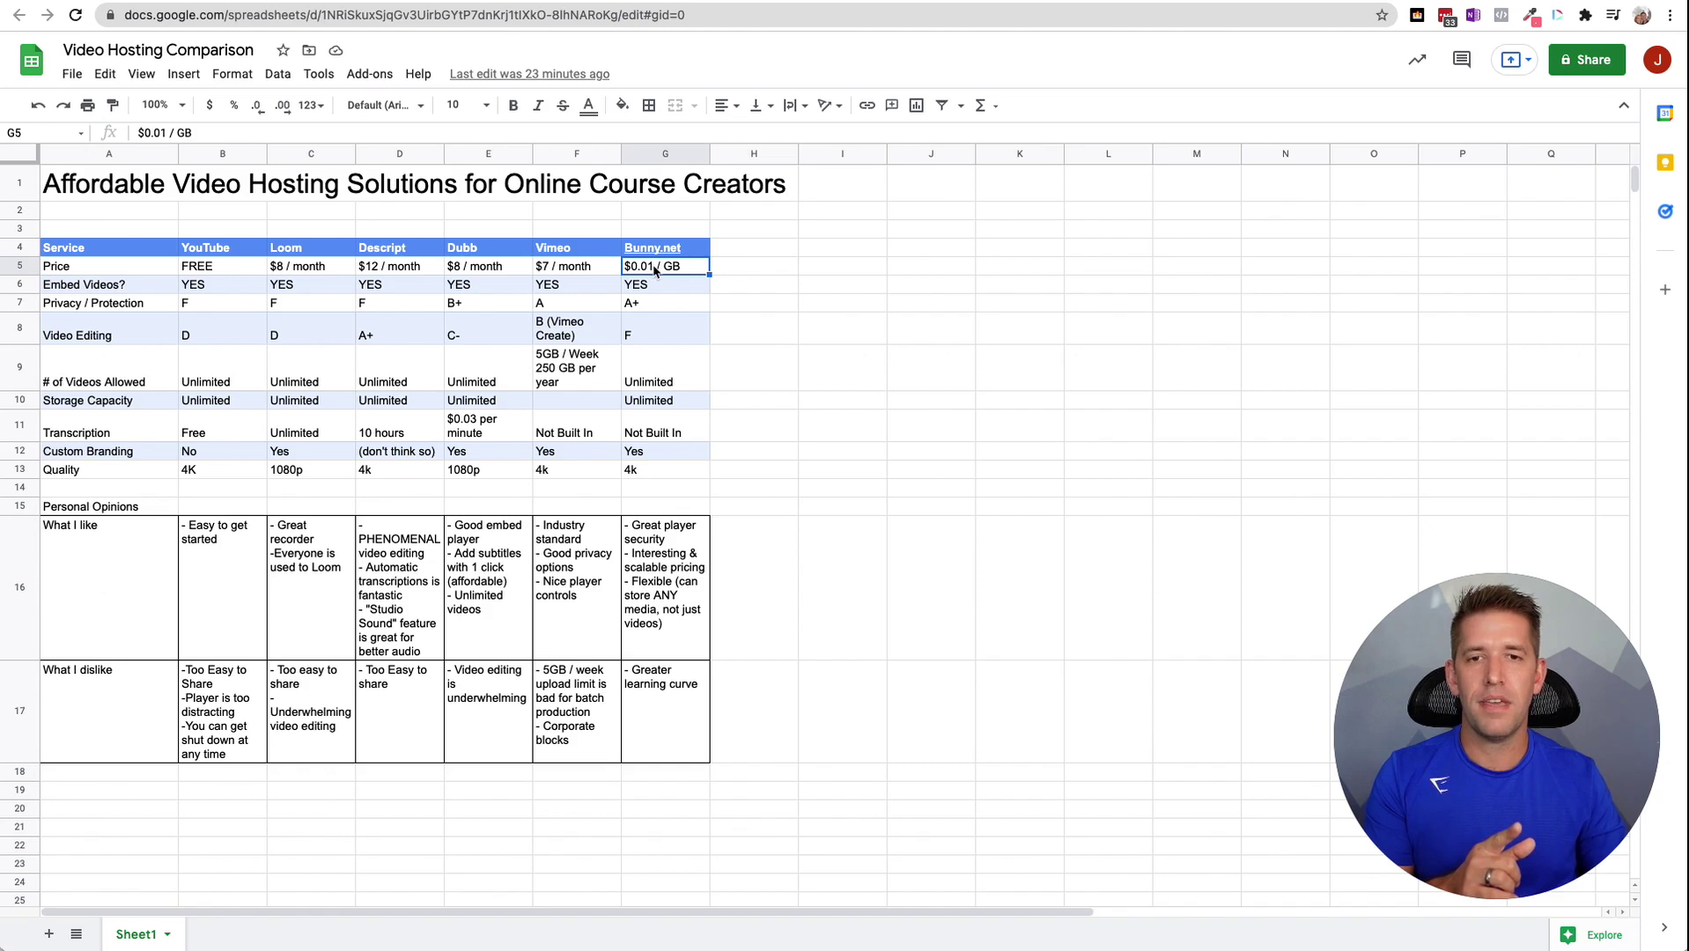
left_click(319, 274)
left_click(564, 270)
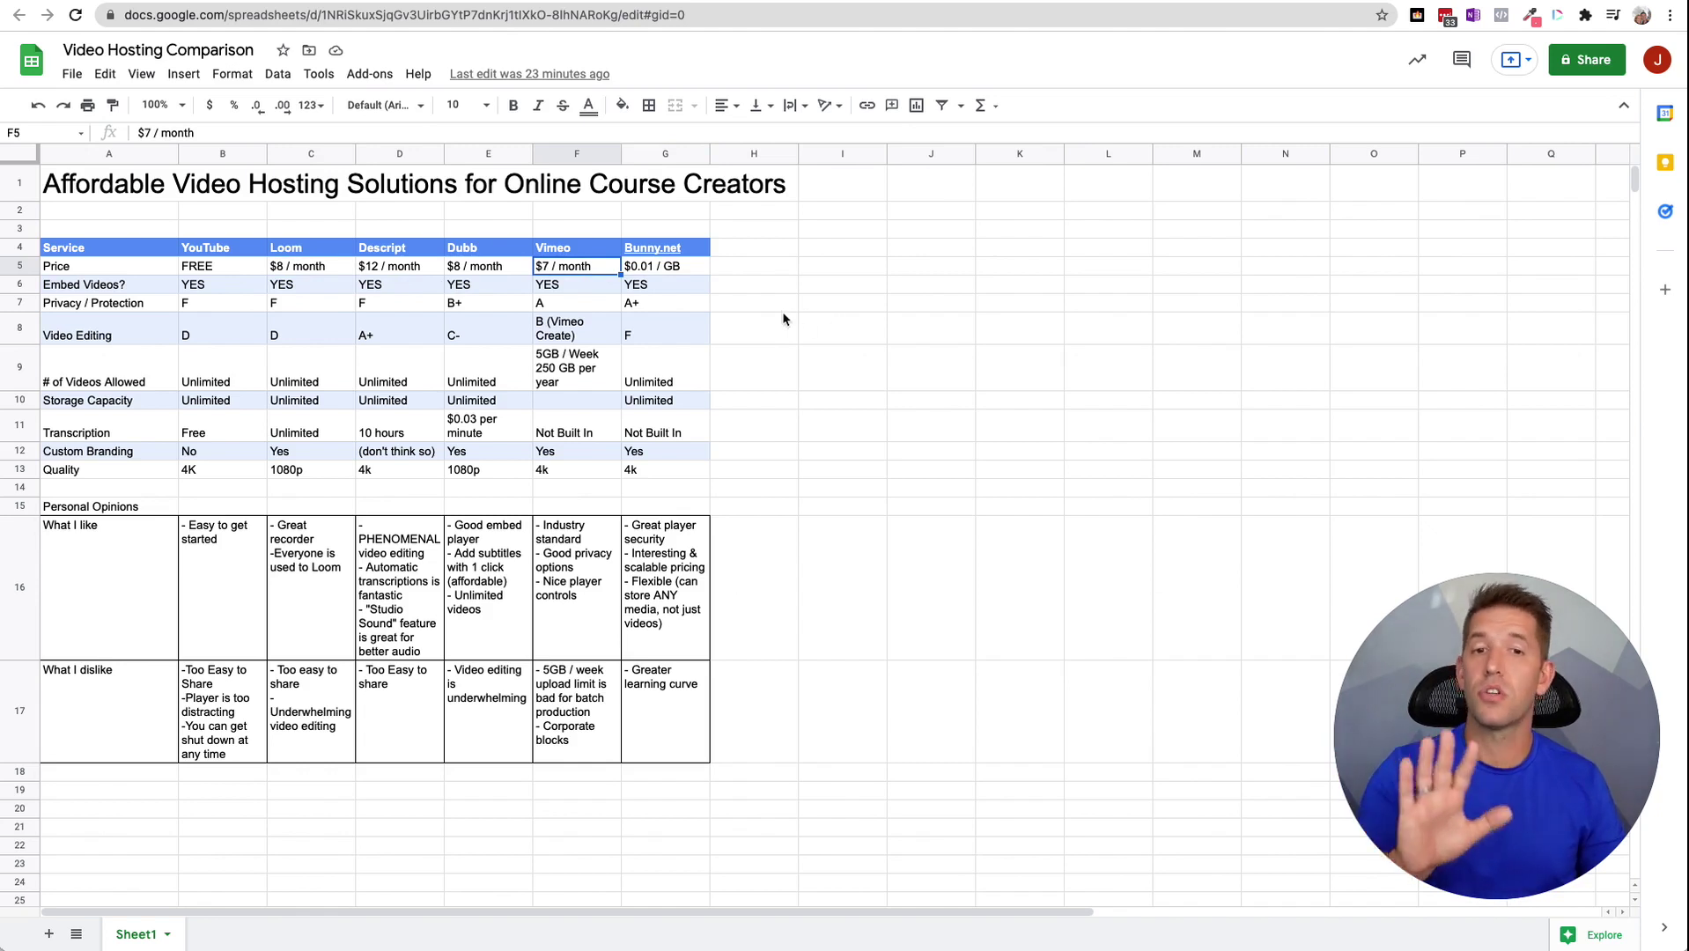
left_click(704, 274)
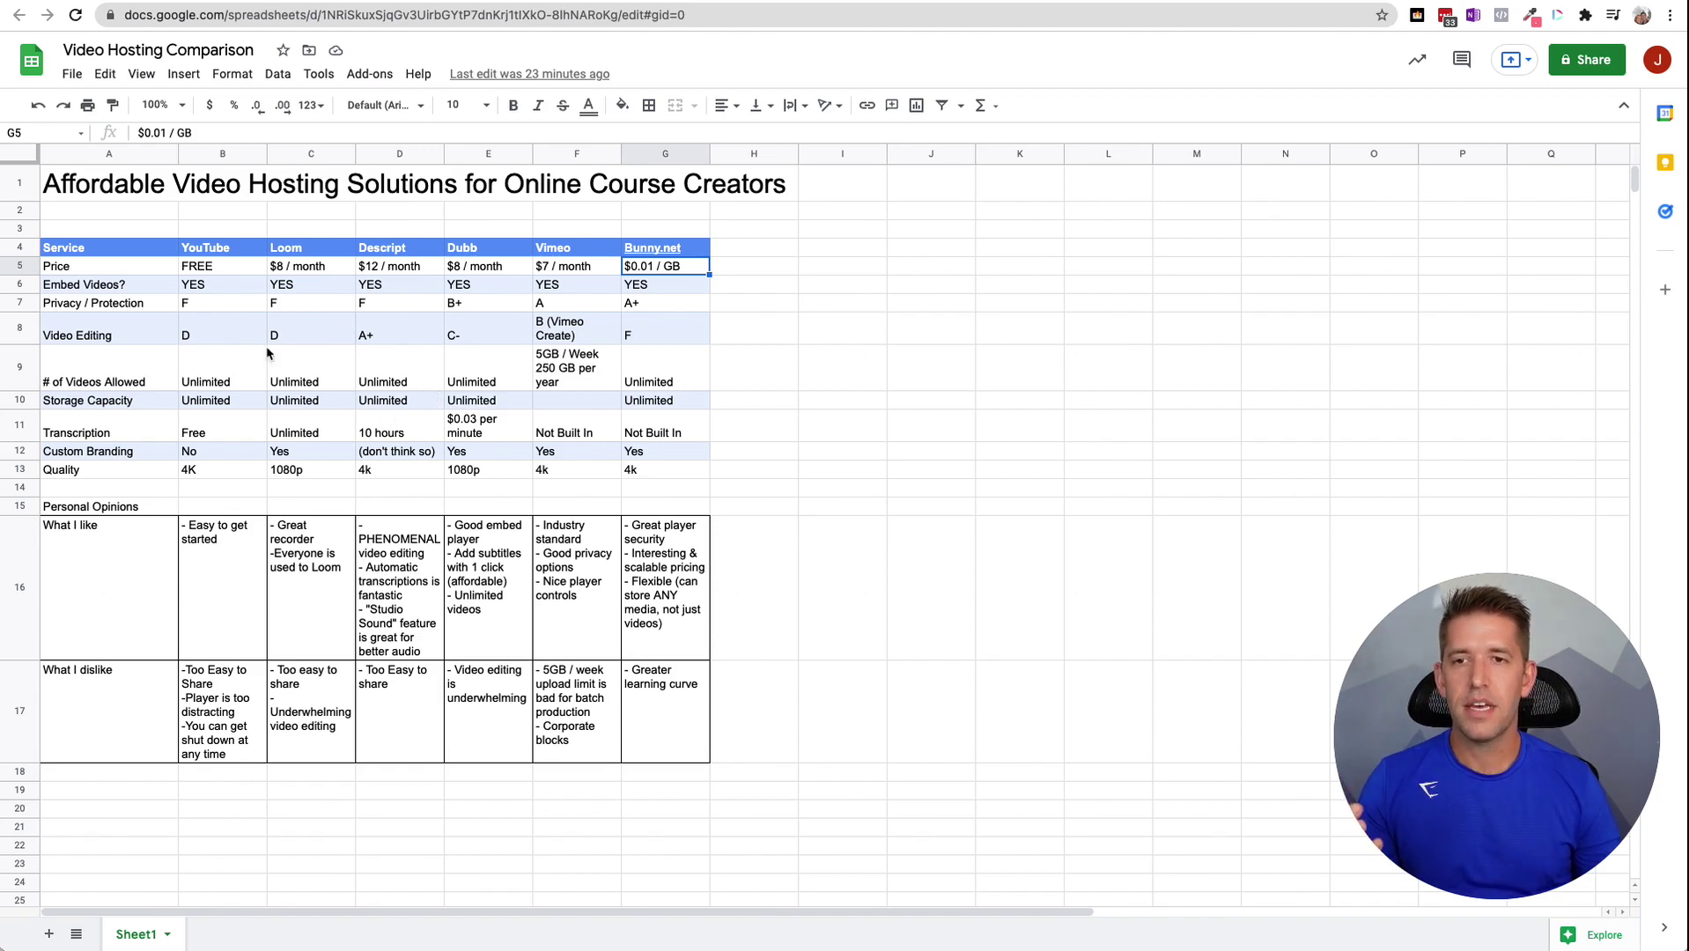
left_click(227, 252)
left_click(310, 256)
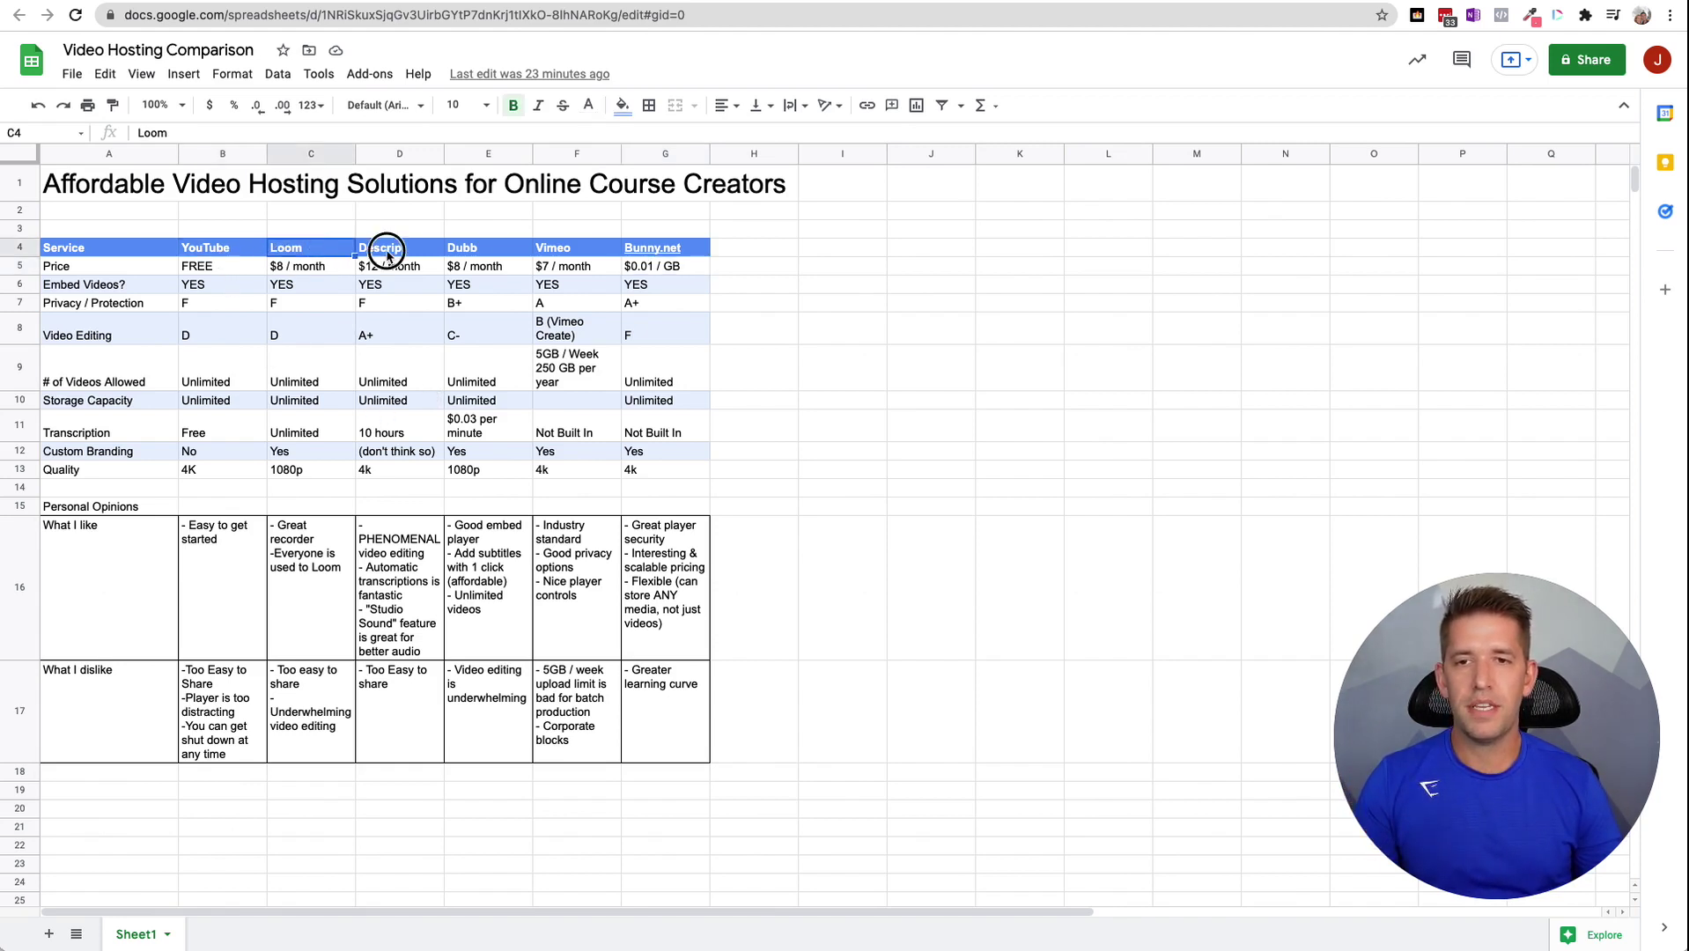
left_click_drag(395, 256, 244, 255)
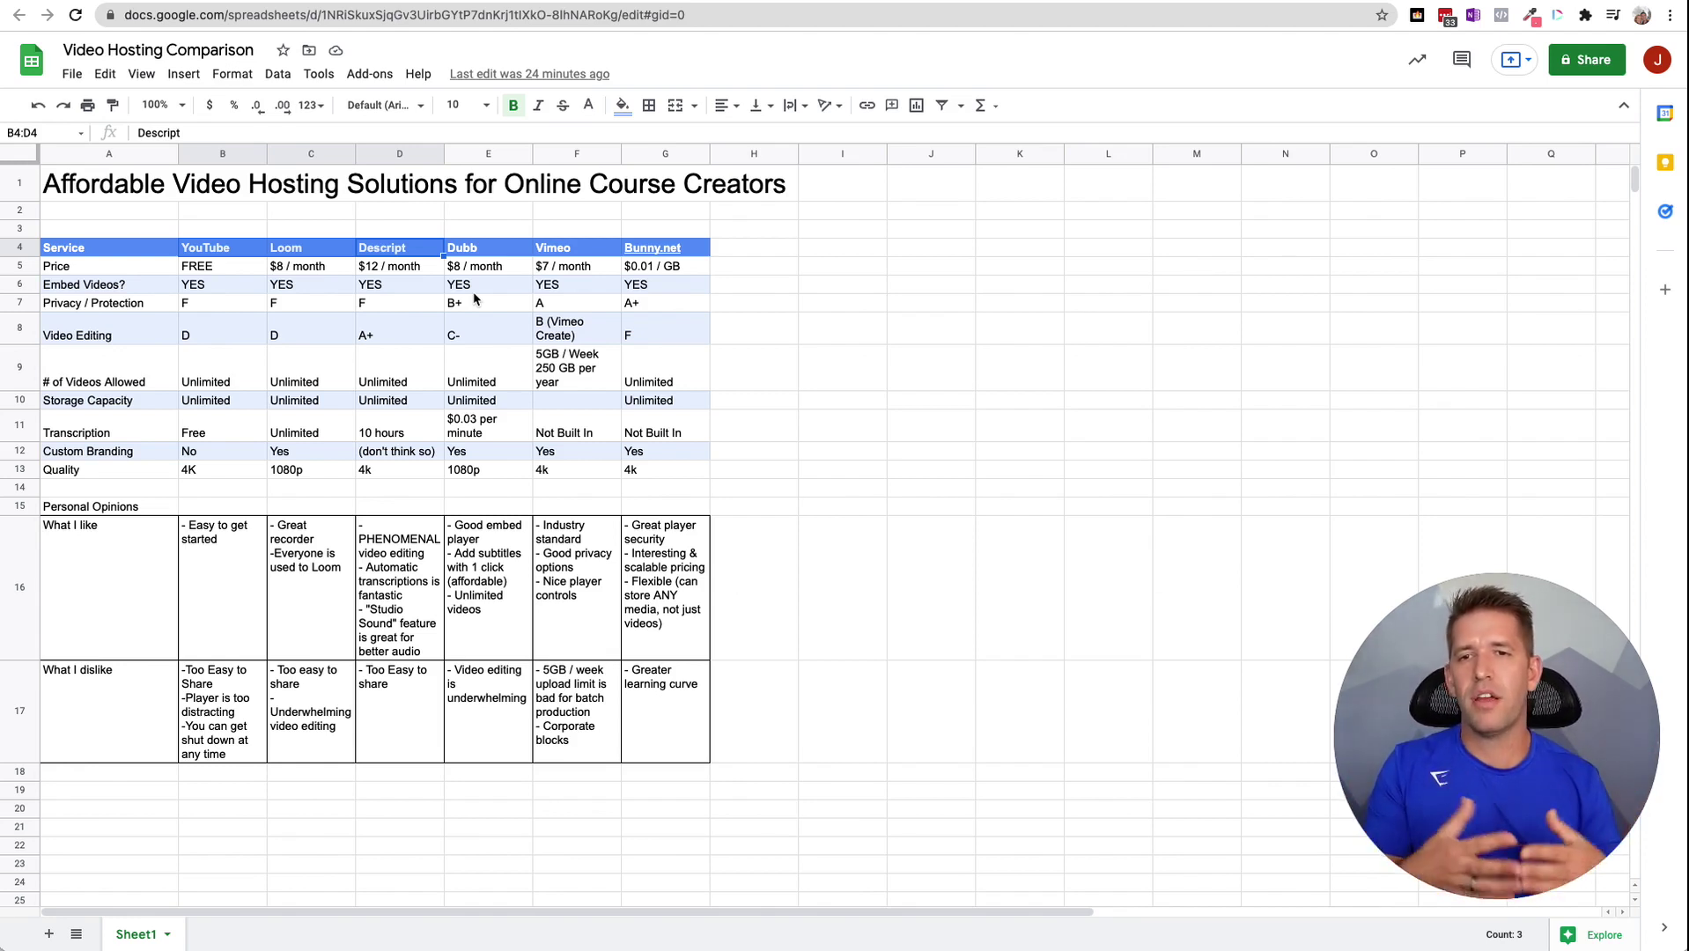
left_click_drag(410, 256, 222, 258)
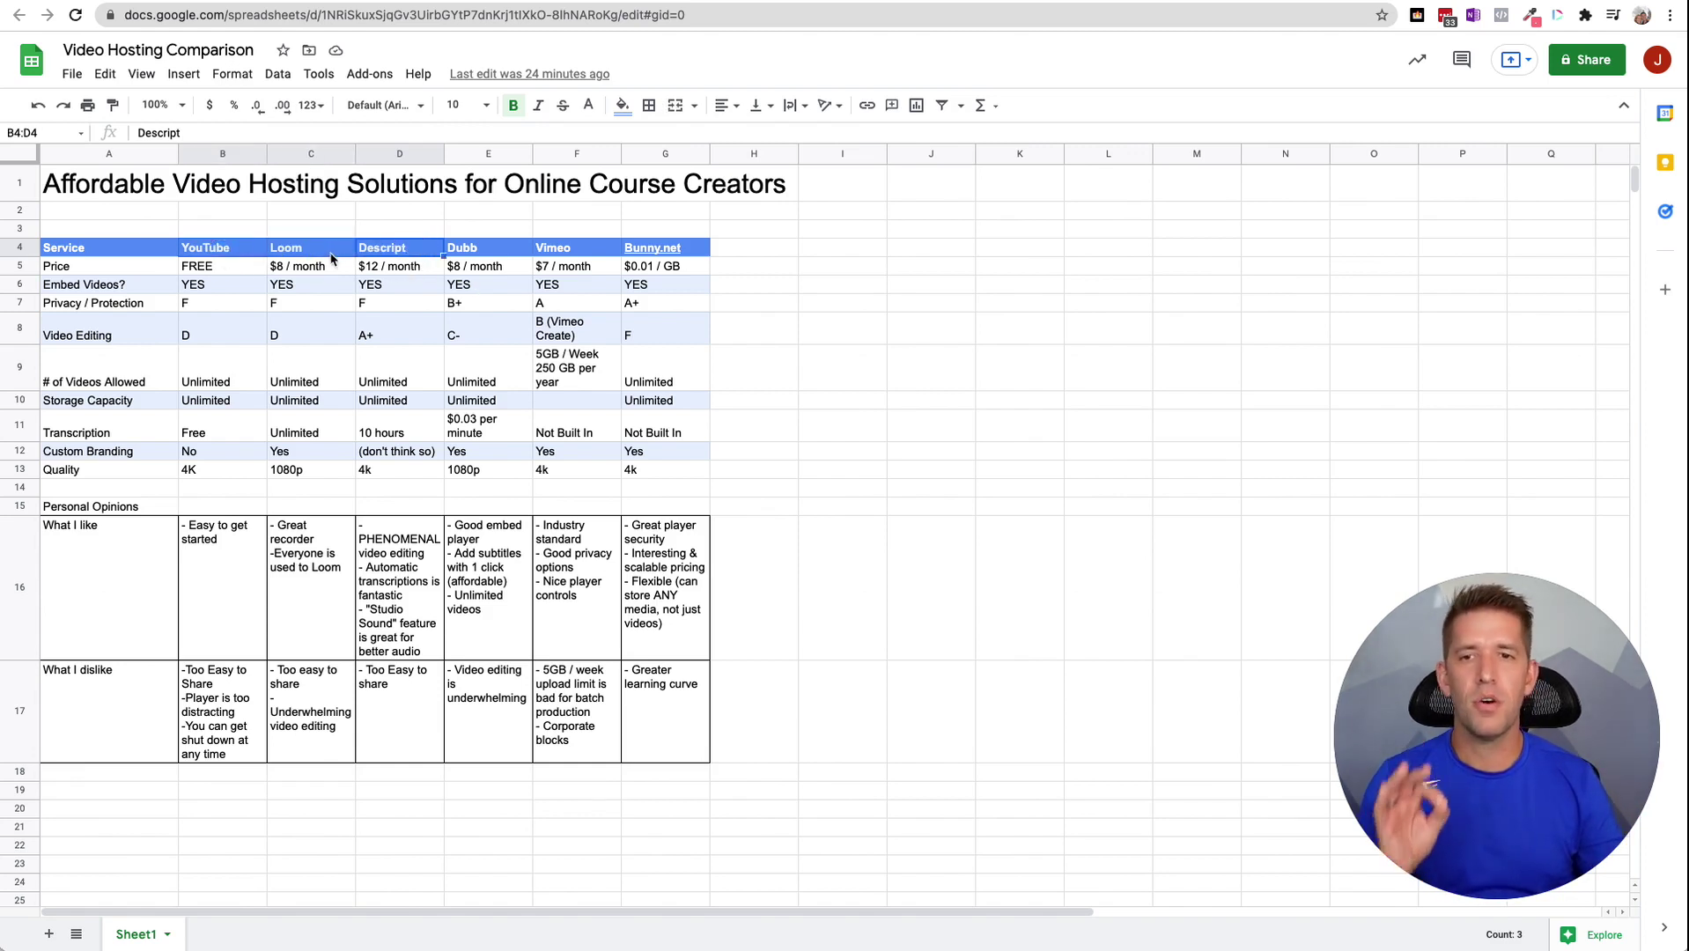
left_click(391, 256)
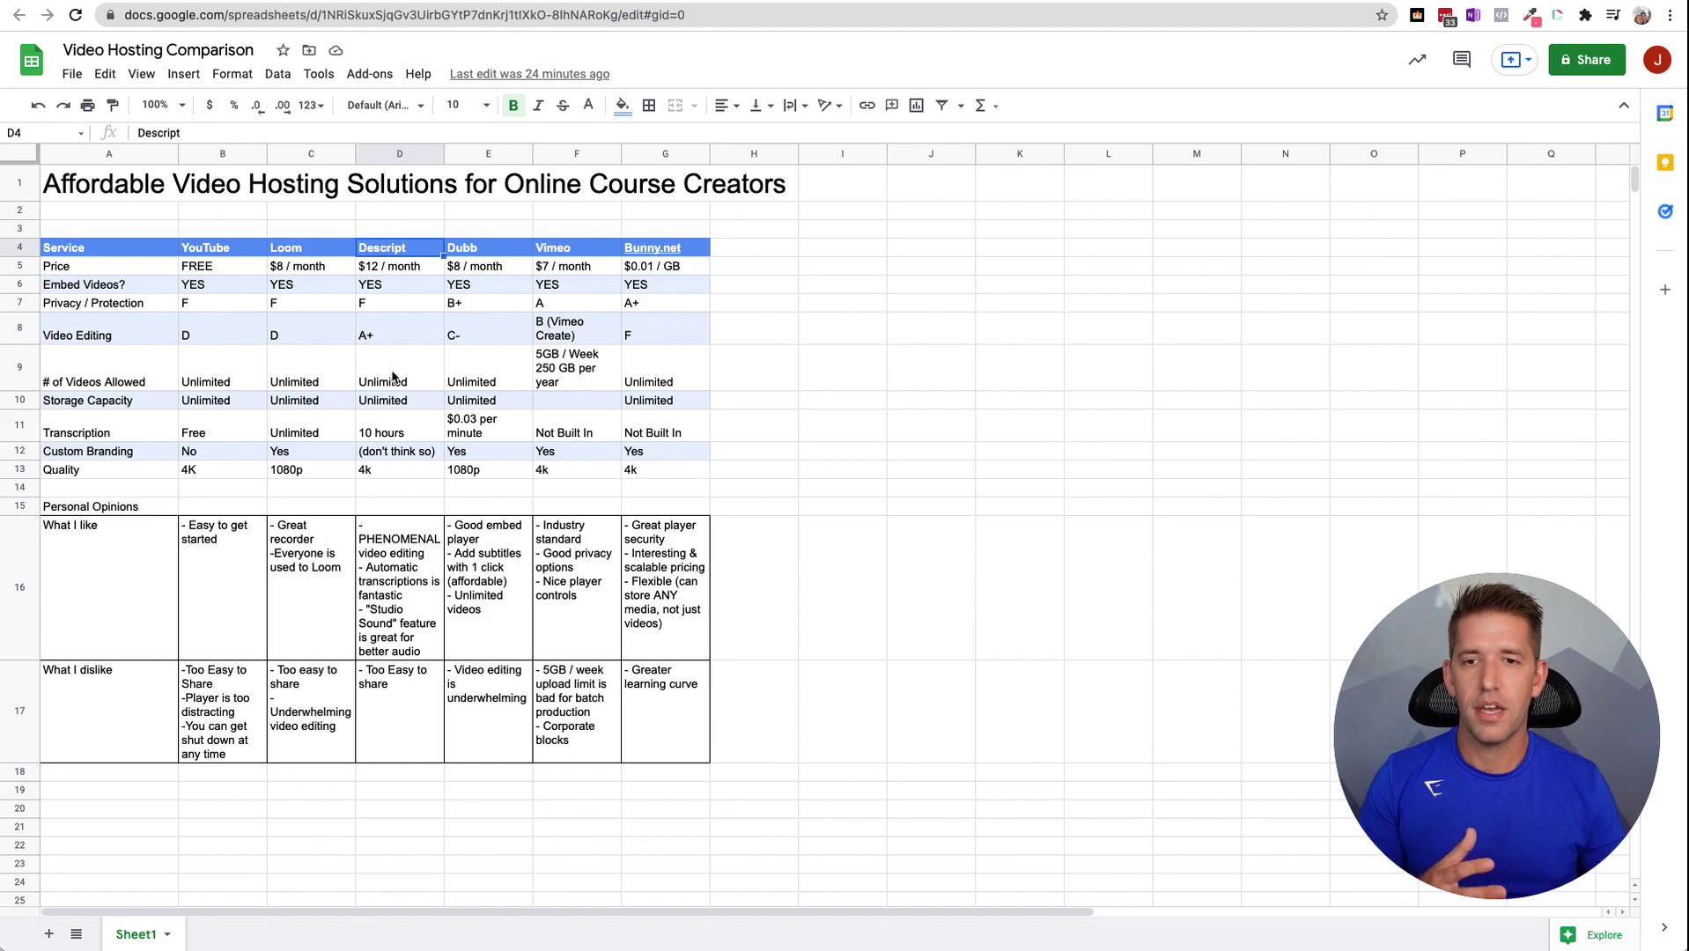
left_click(486, 272)
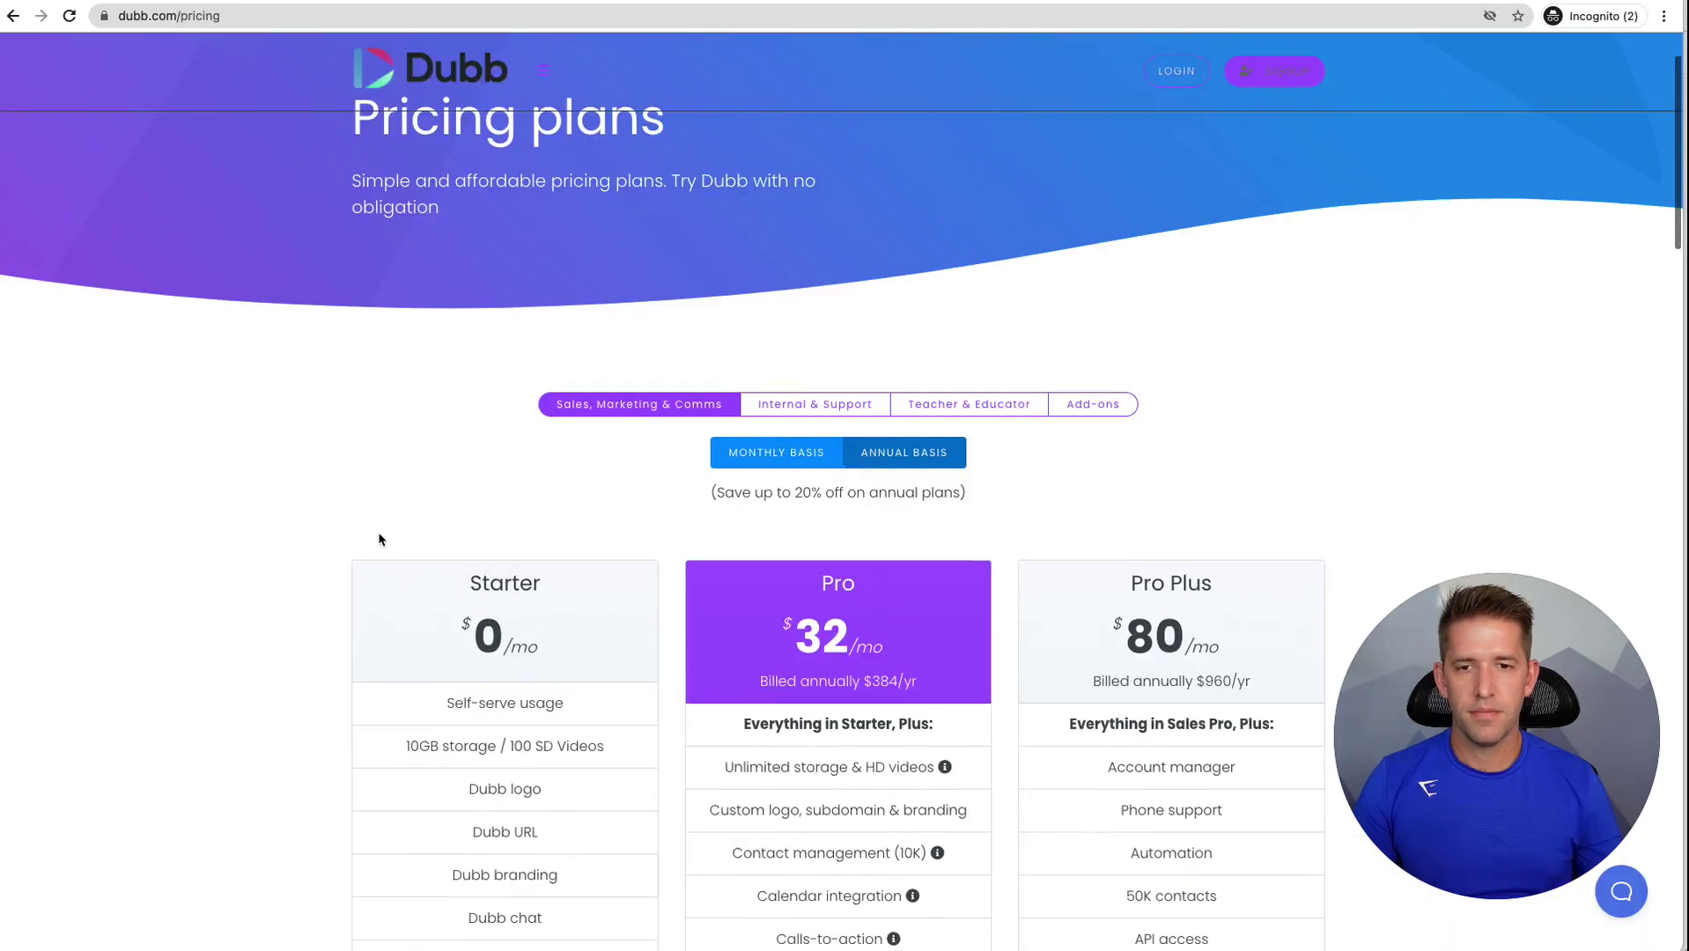
- Scroll through Dubb's pricing plans, highlighting the Pro price and CRM feature text
scroll(380, 537, "down", 1)
left_click(641, 353)
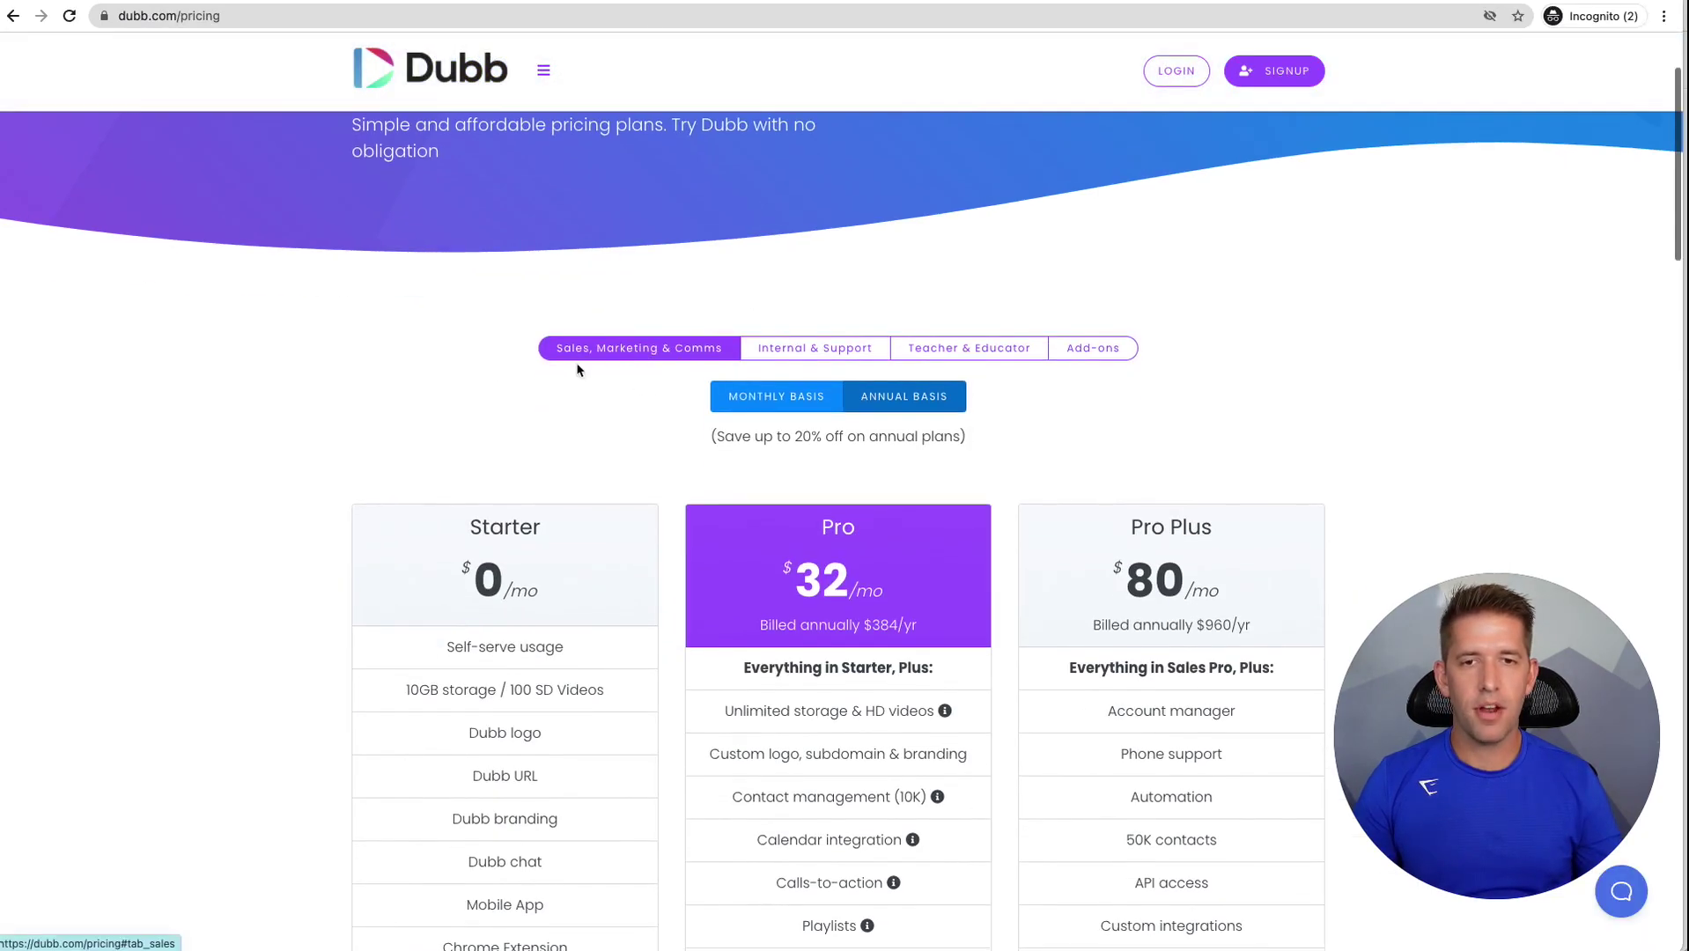
scroll(821, 360, "down", 2)
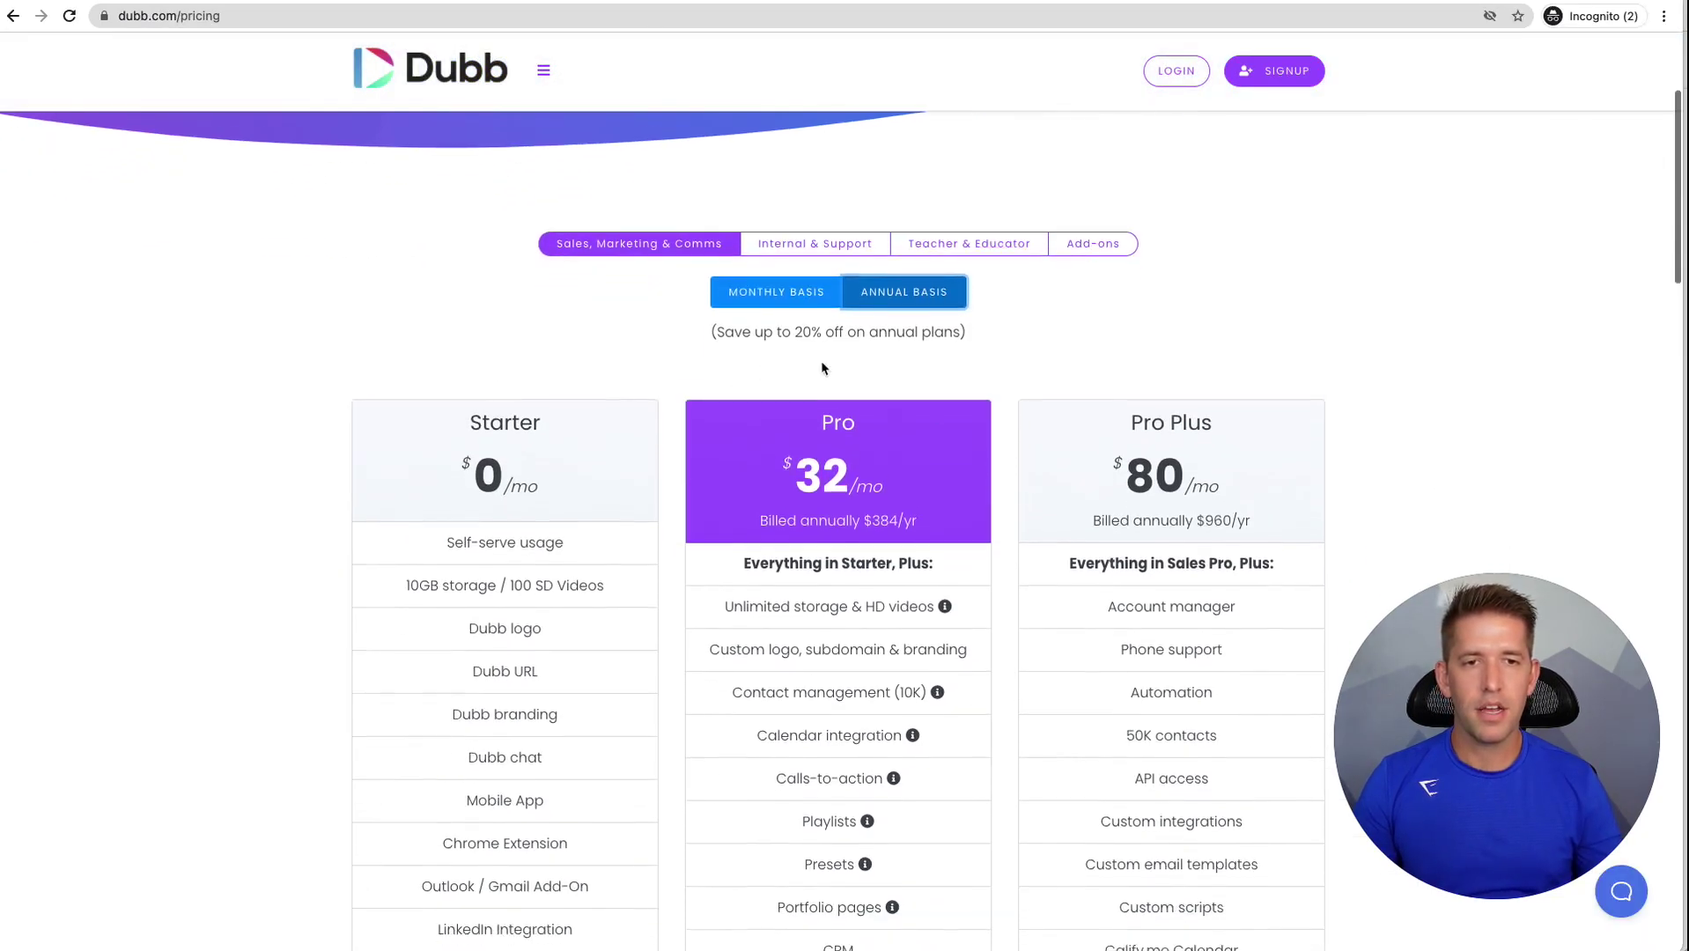
left_click_drag(795, 465, 890, 479)
left_click(900, 481)
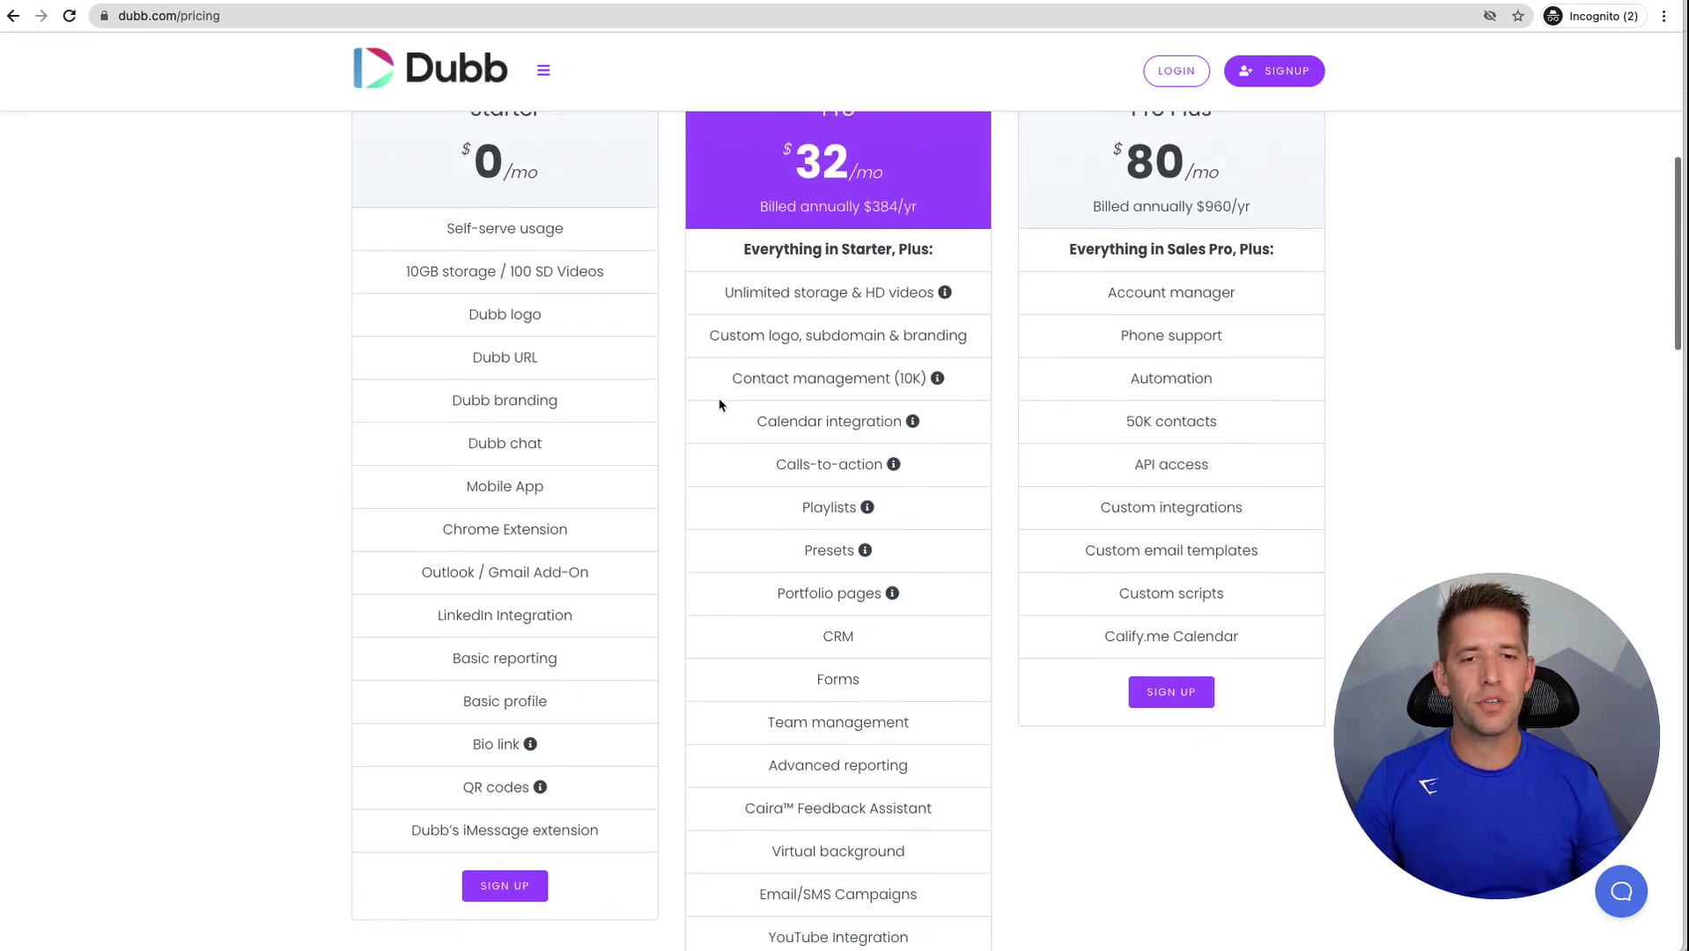
scroll(723, 405, "down", 3)
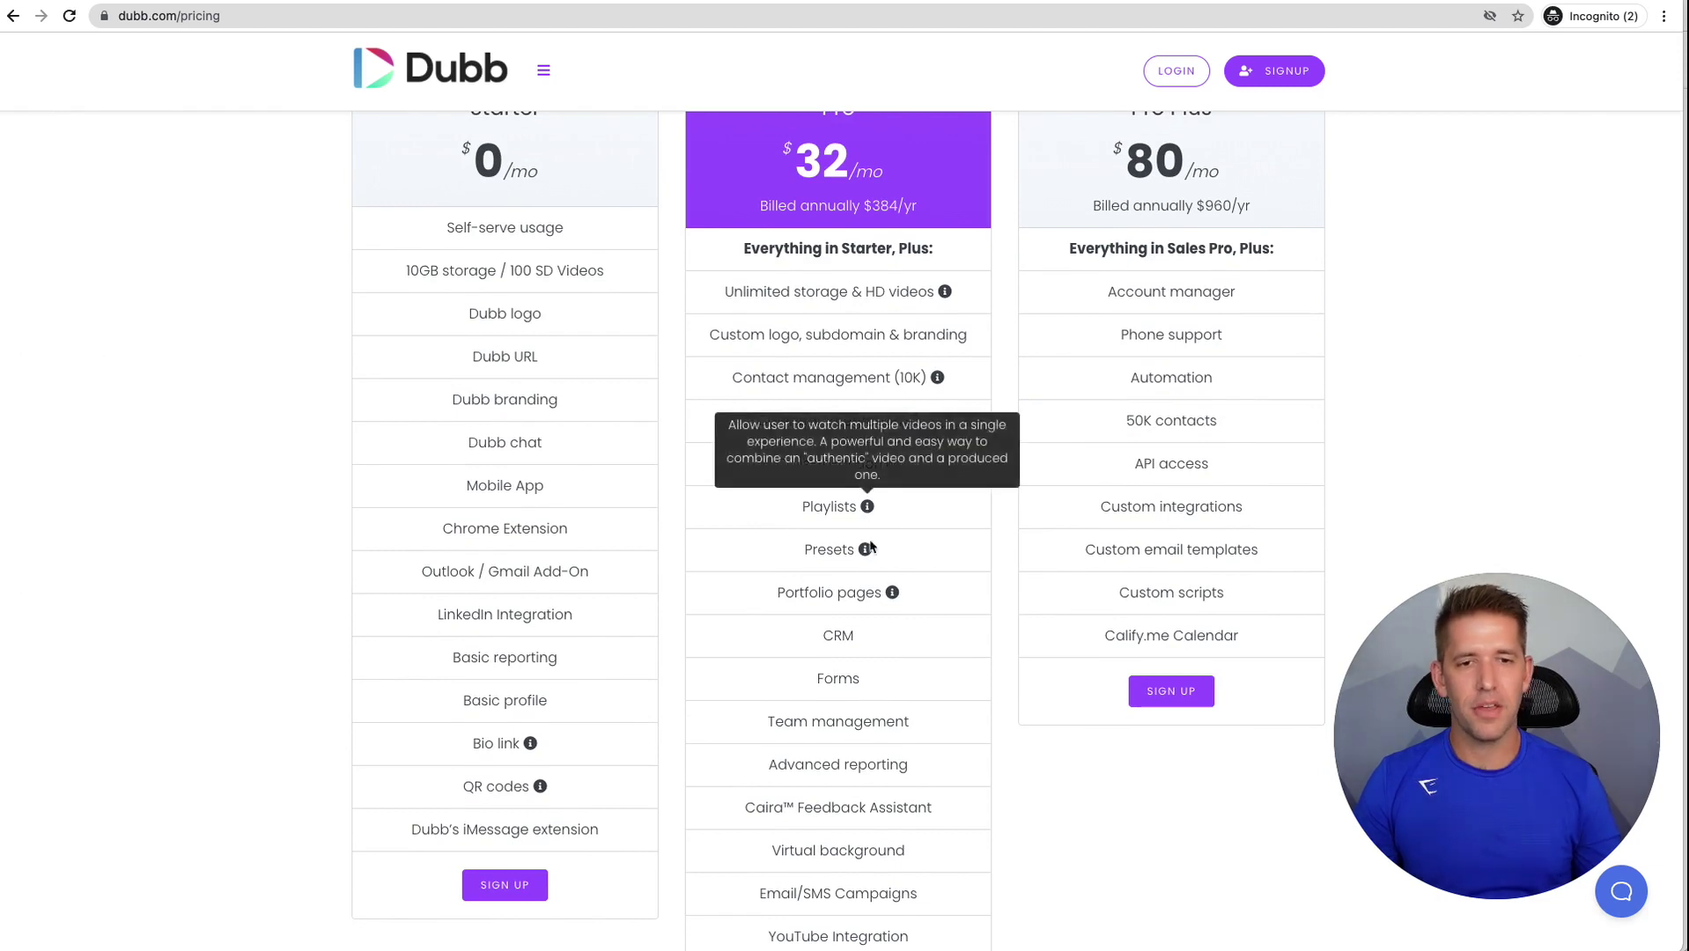
scroll(904, 678, "down", 1)
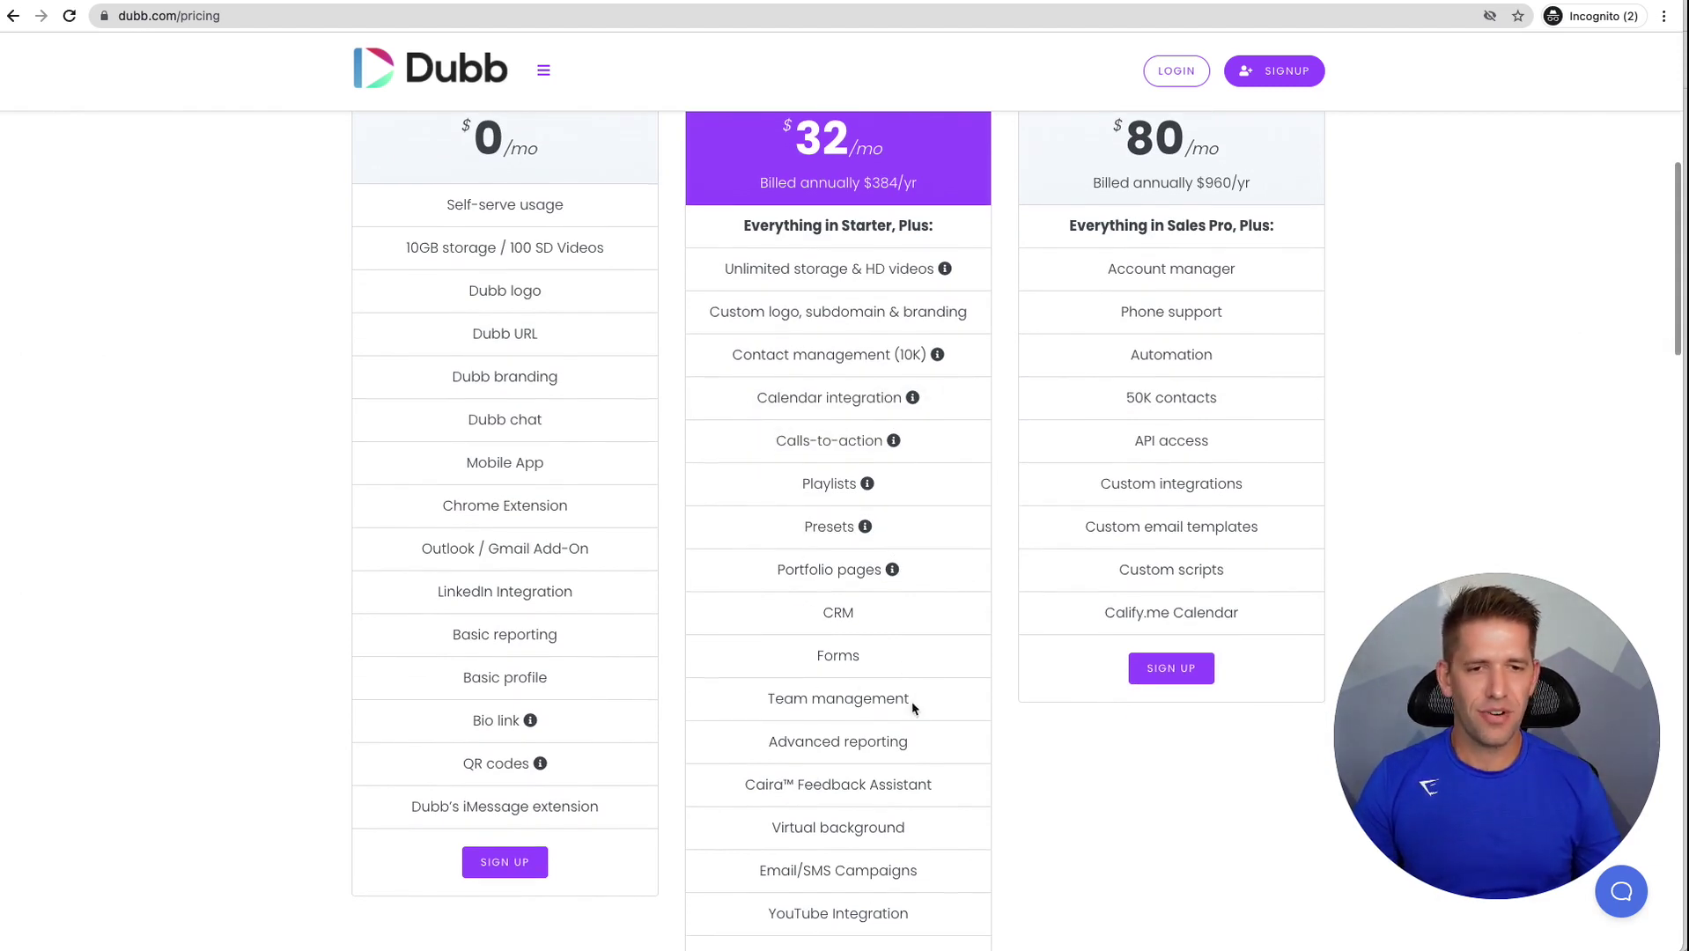
left_click_drag(824, 614, 892, 626)
left_click(893, 629)
- Show Internal & Support plans (Support Pro $8/mo, Support Pro Plus $16/mo), then return to the spreadsheet
scroll(903, 671, "up", 2)
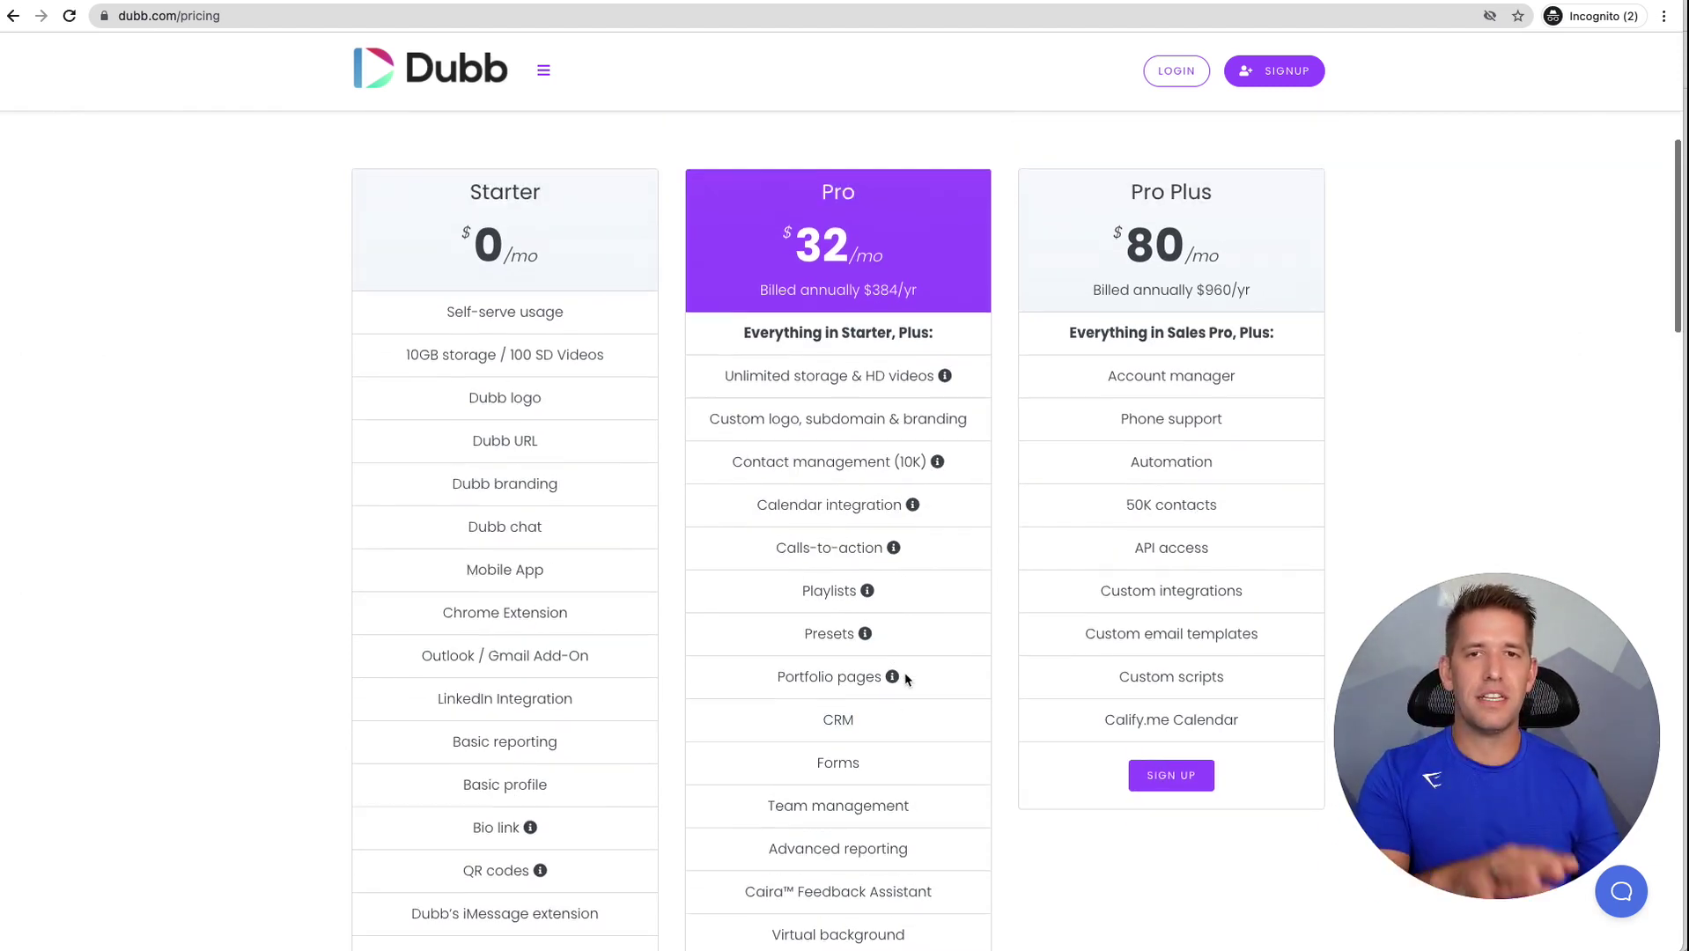
scroll(891, 667, "up", 3)
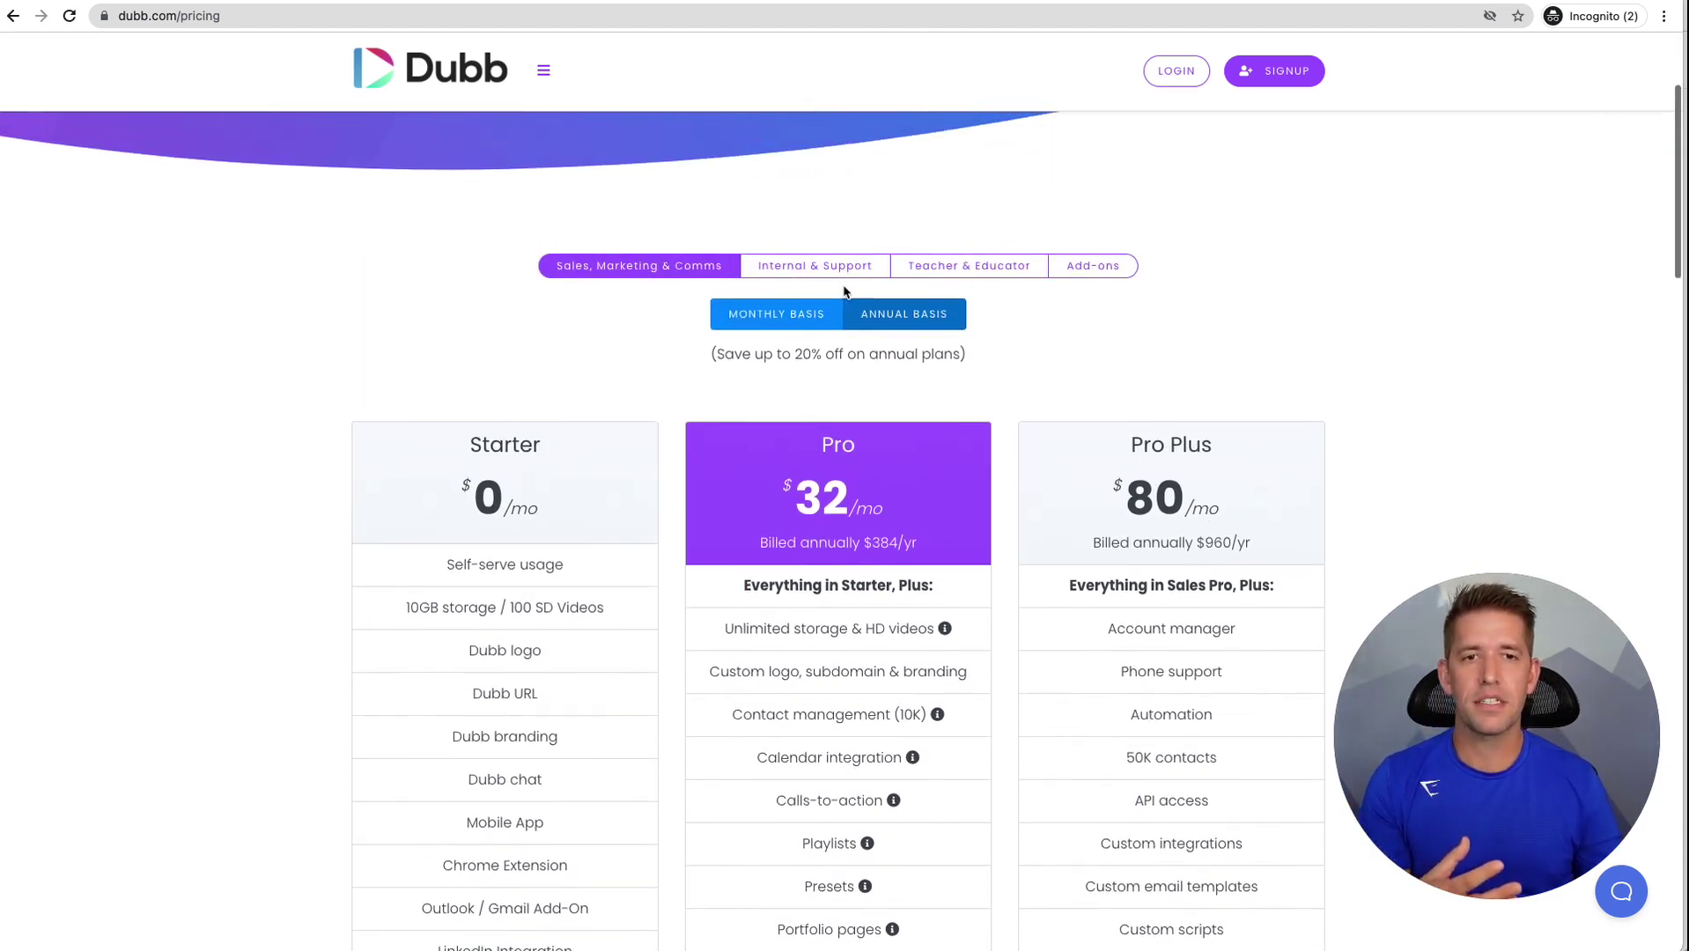
left_click(841, 274)
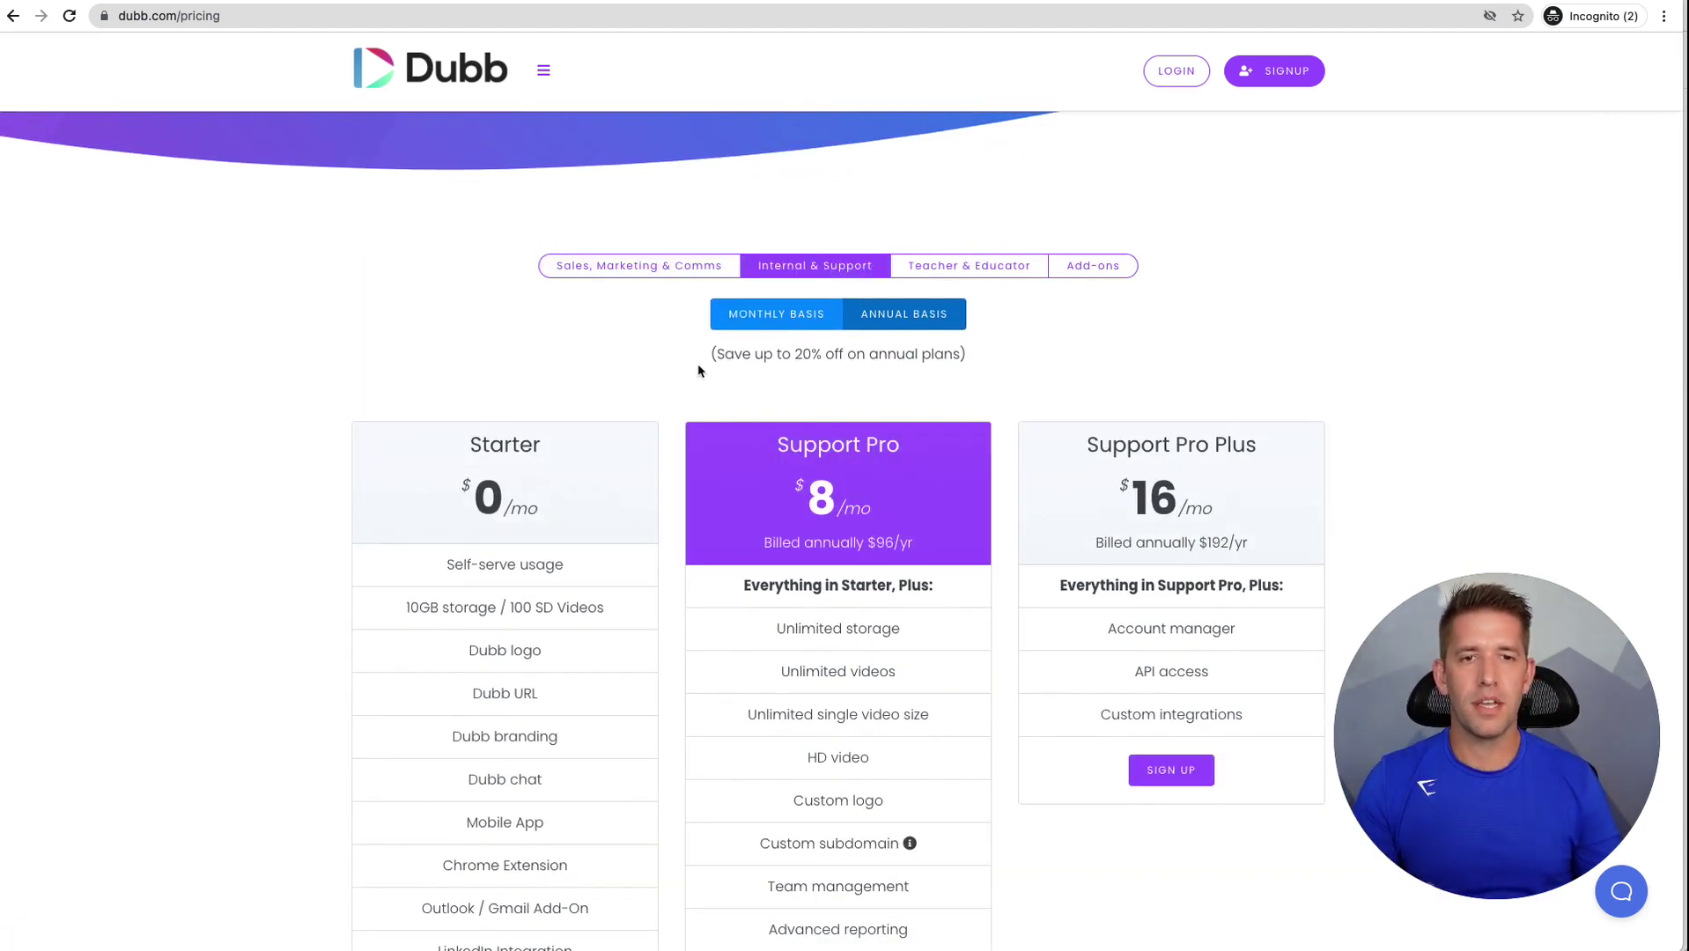
scroll(800, 352, "down", 3)
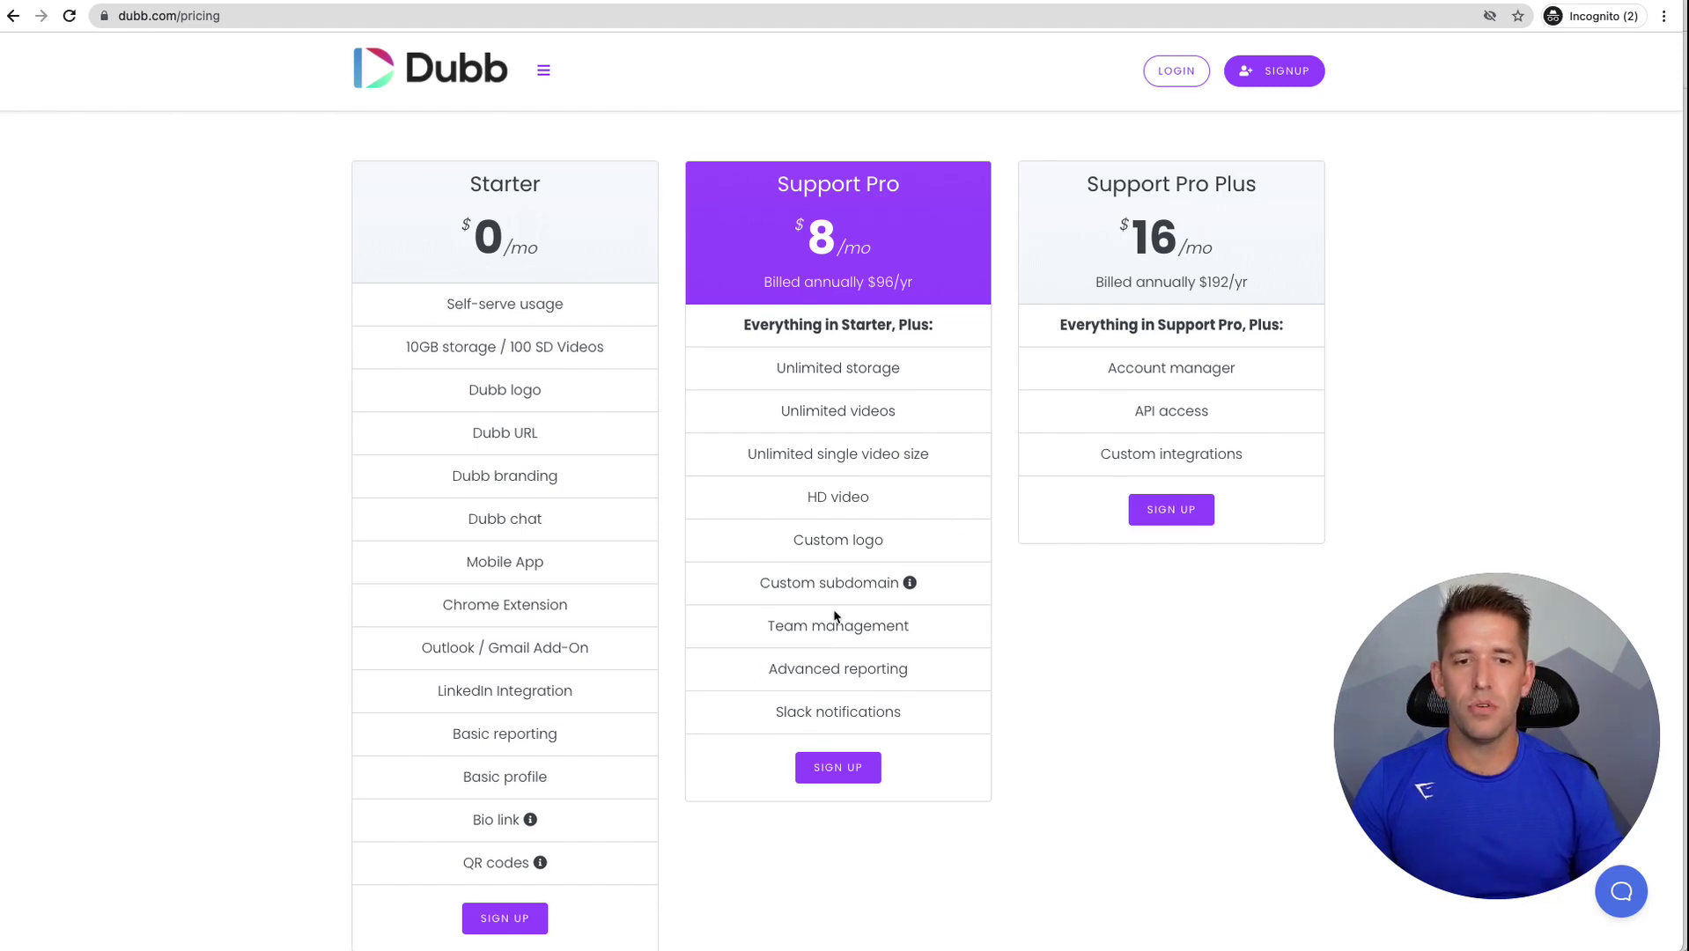
scroll(967, 572, "up", 2)
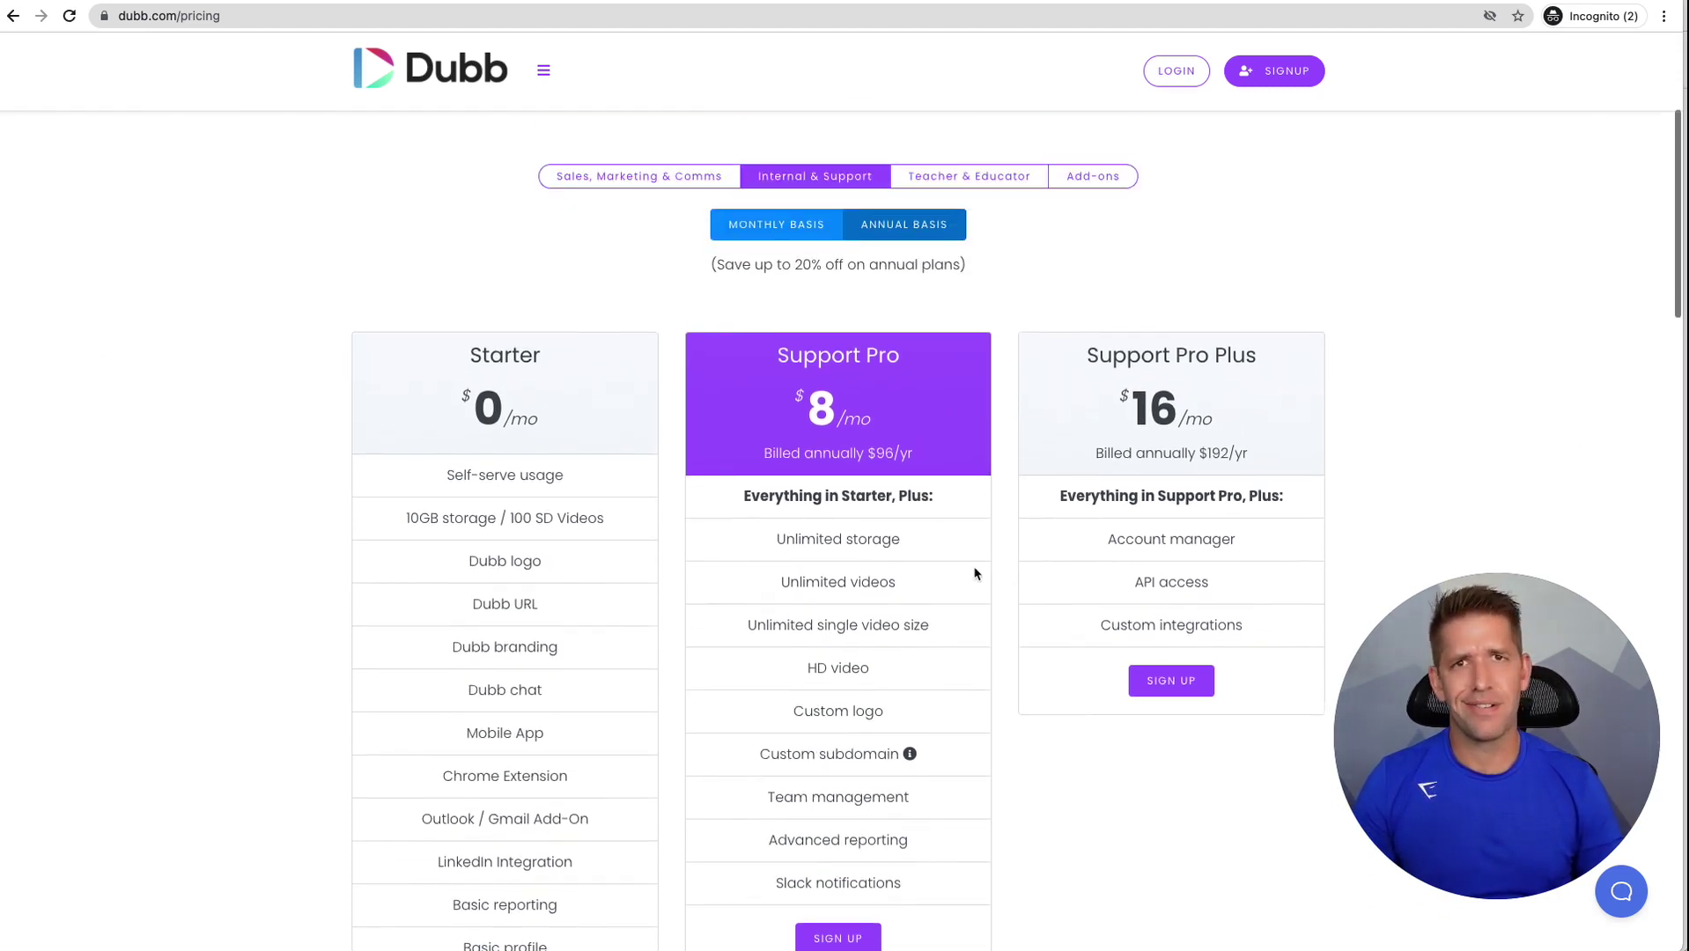
left_click(501, 211)
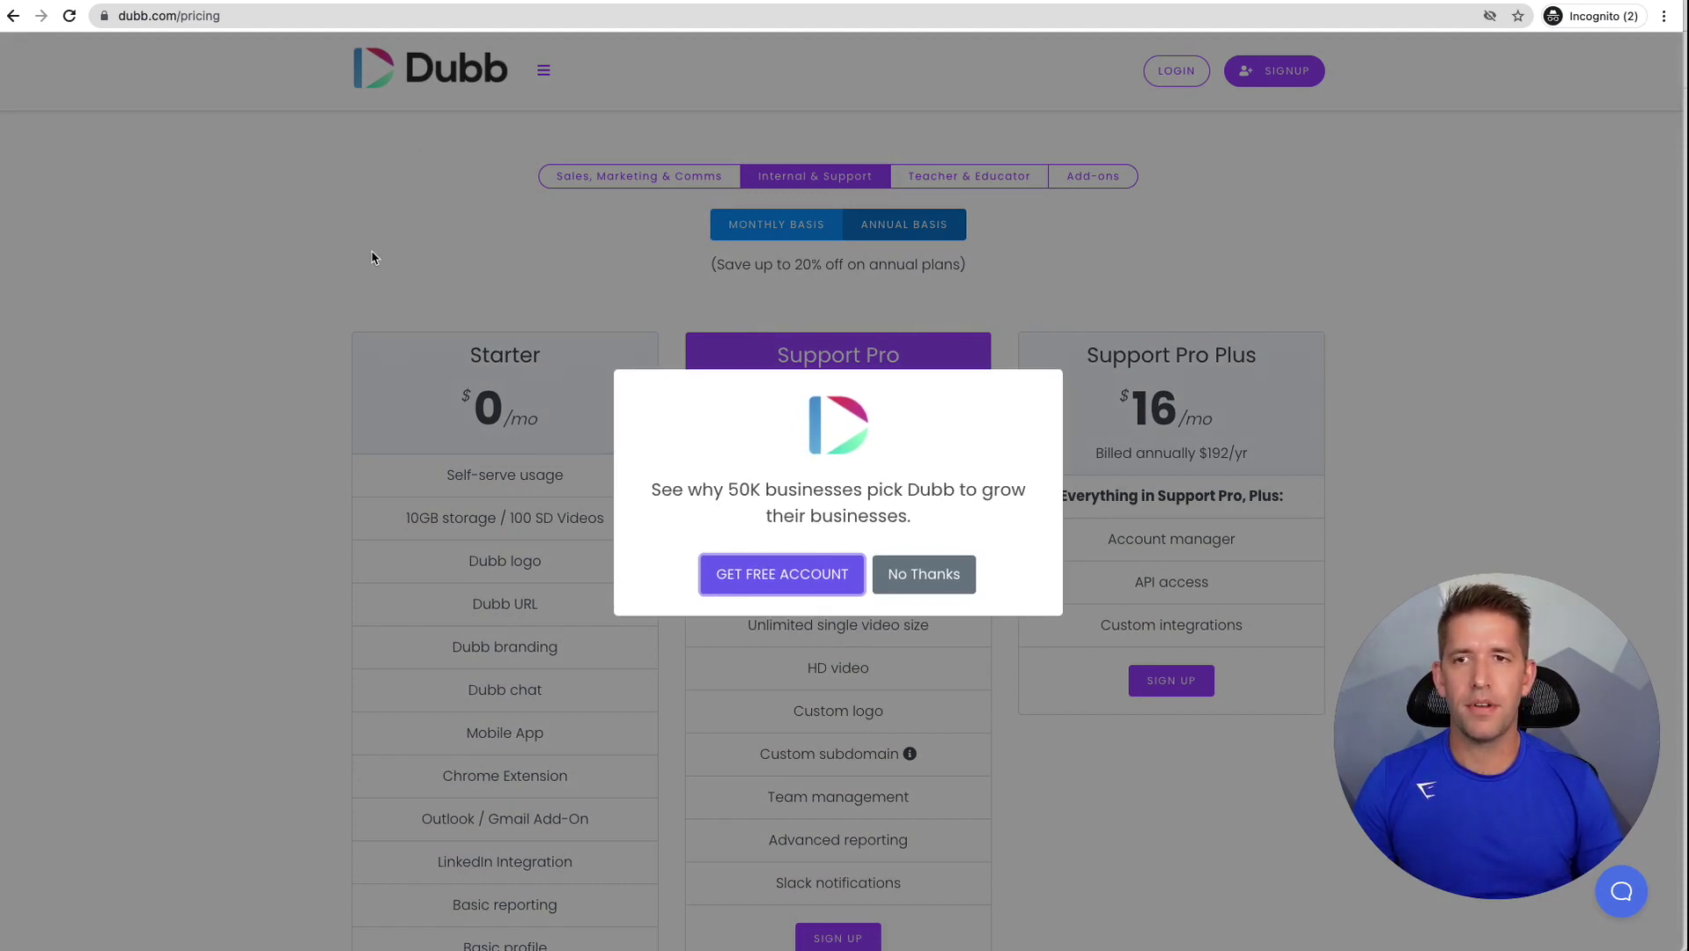
key("super+grave")
left_click(582, 268)
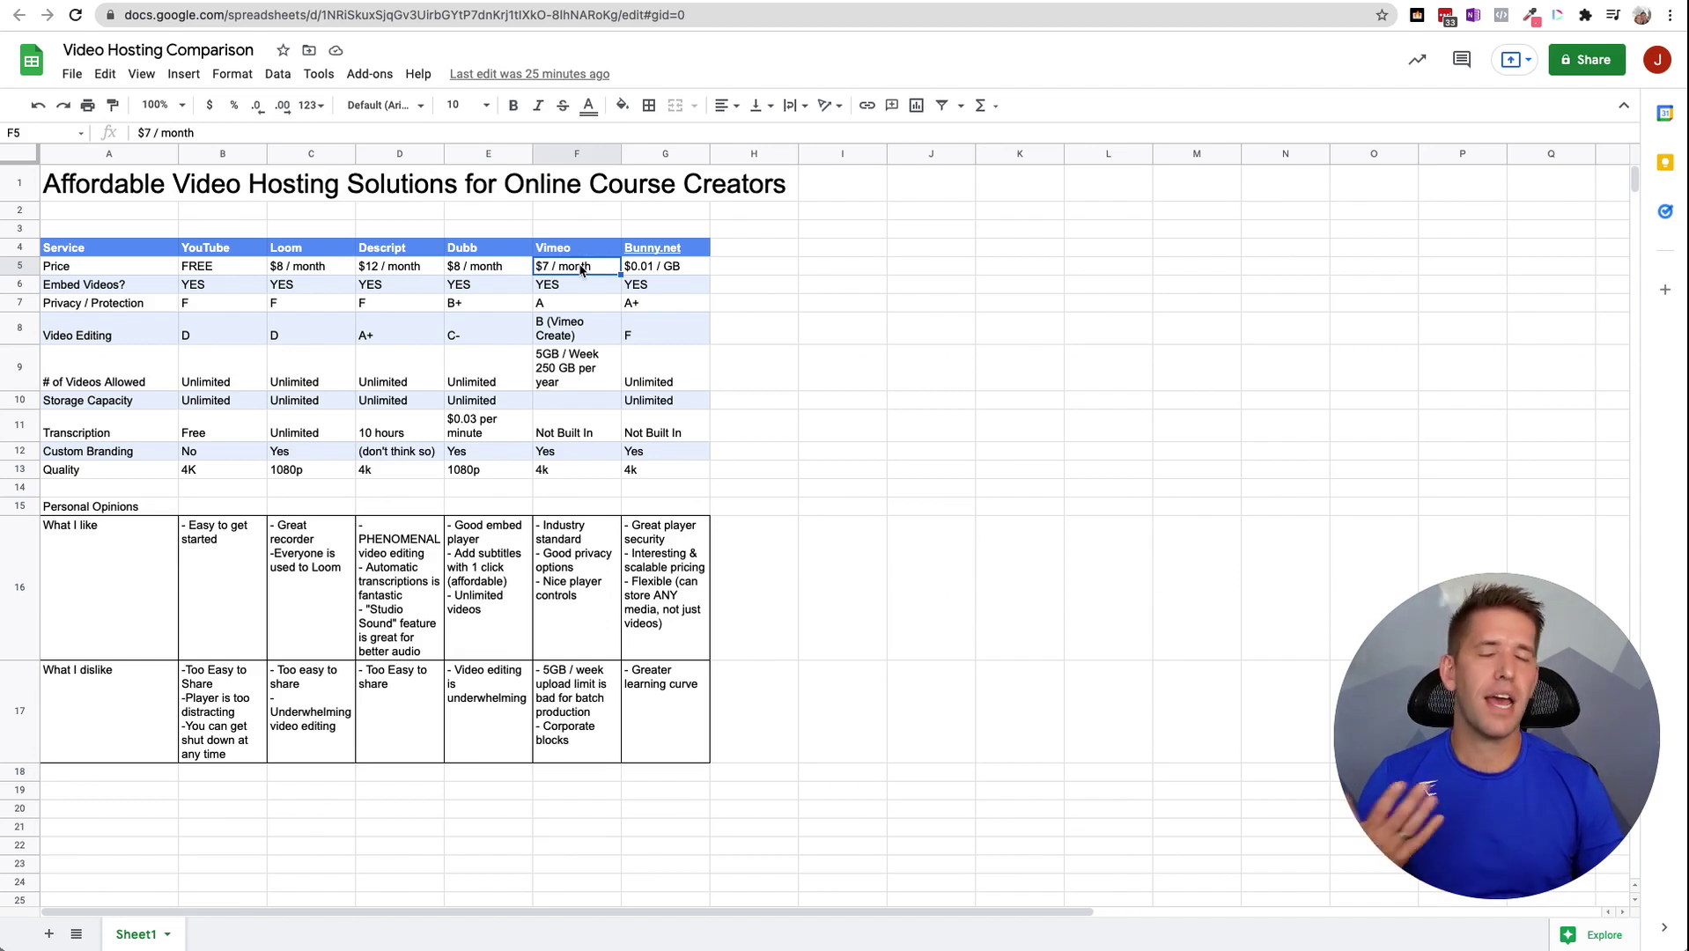
left_click(577, 370)
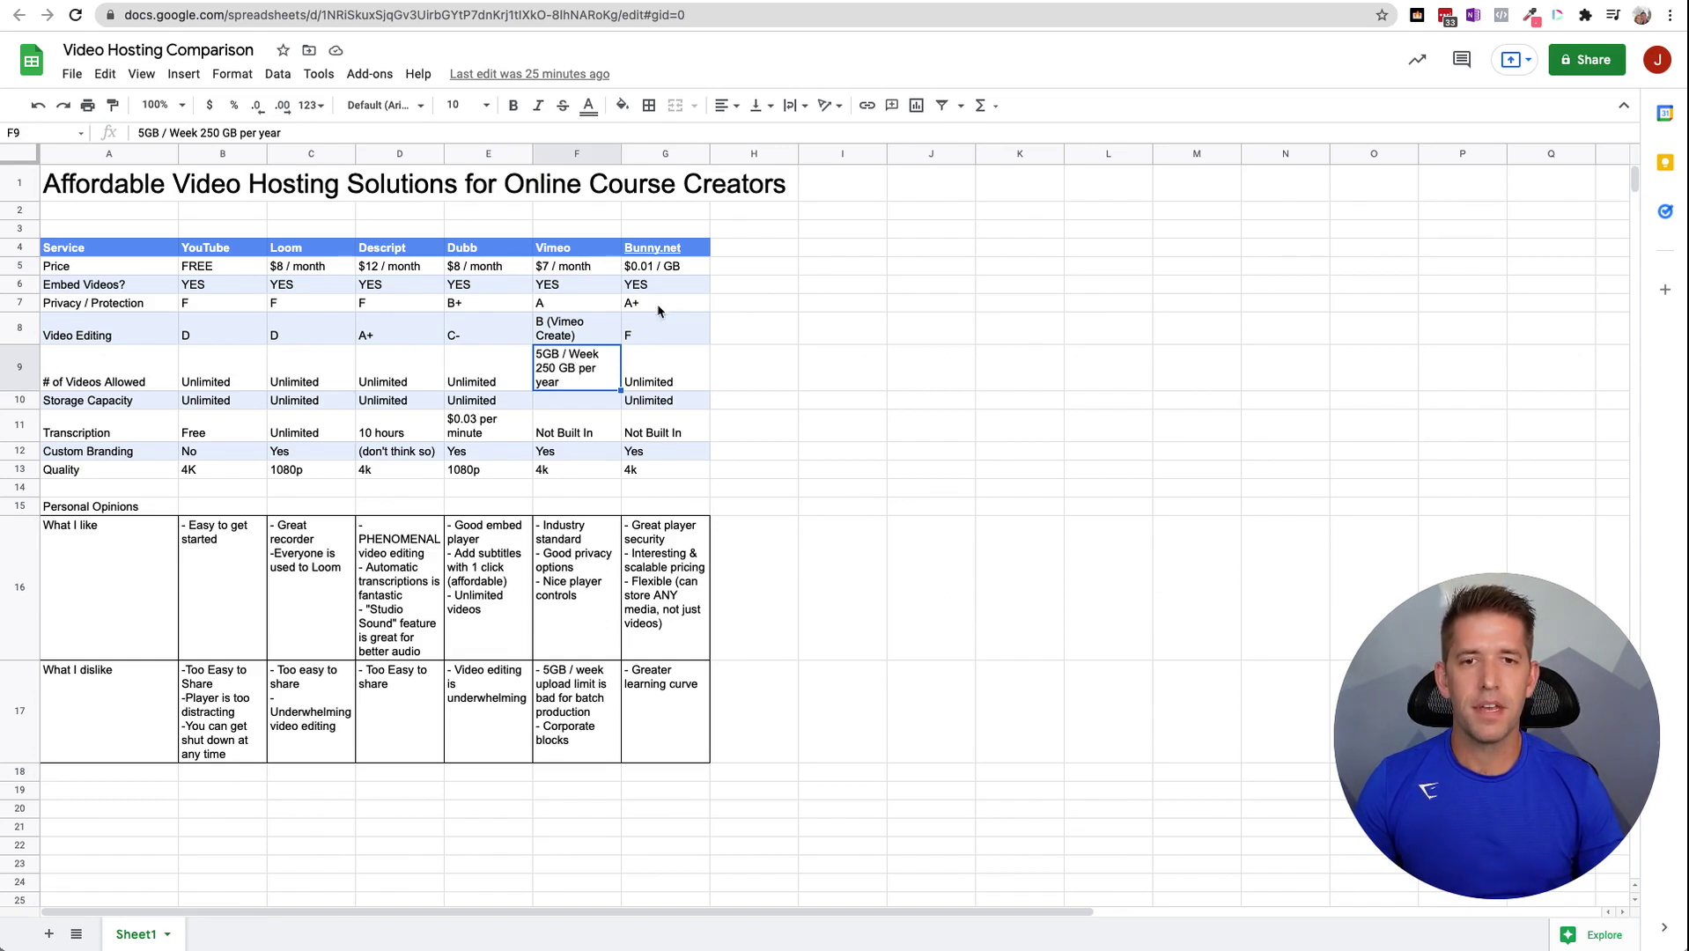
left_click_drag(656, 267, 663, 469)
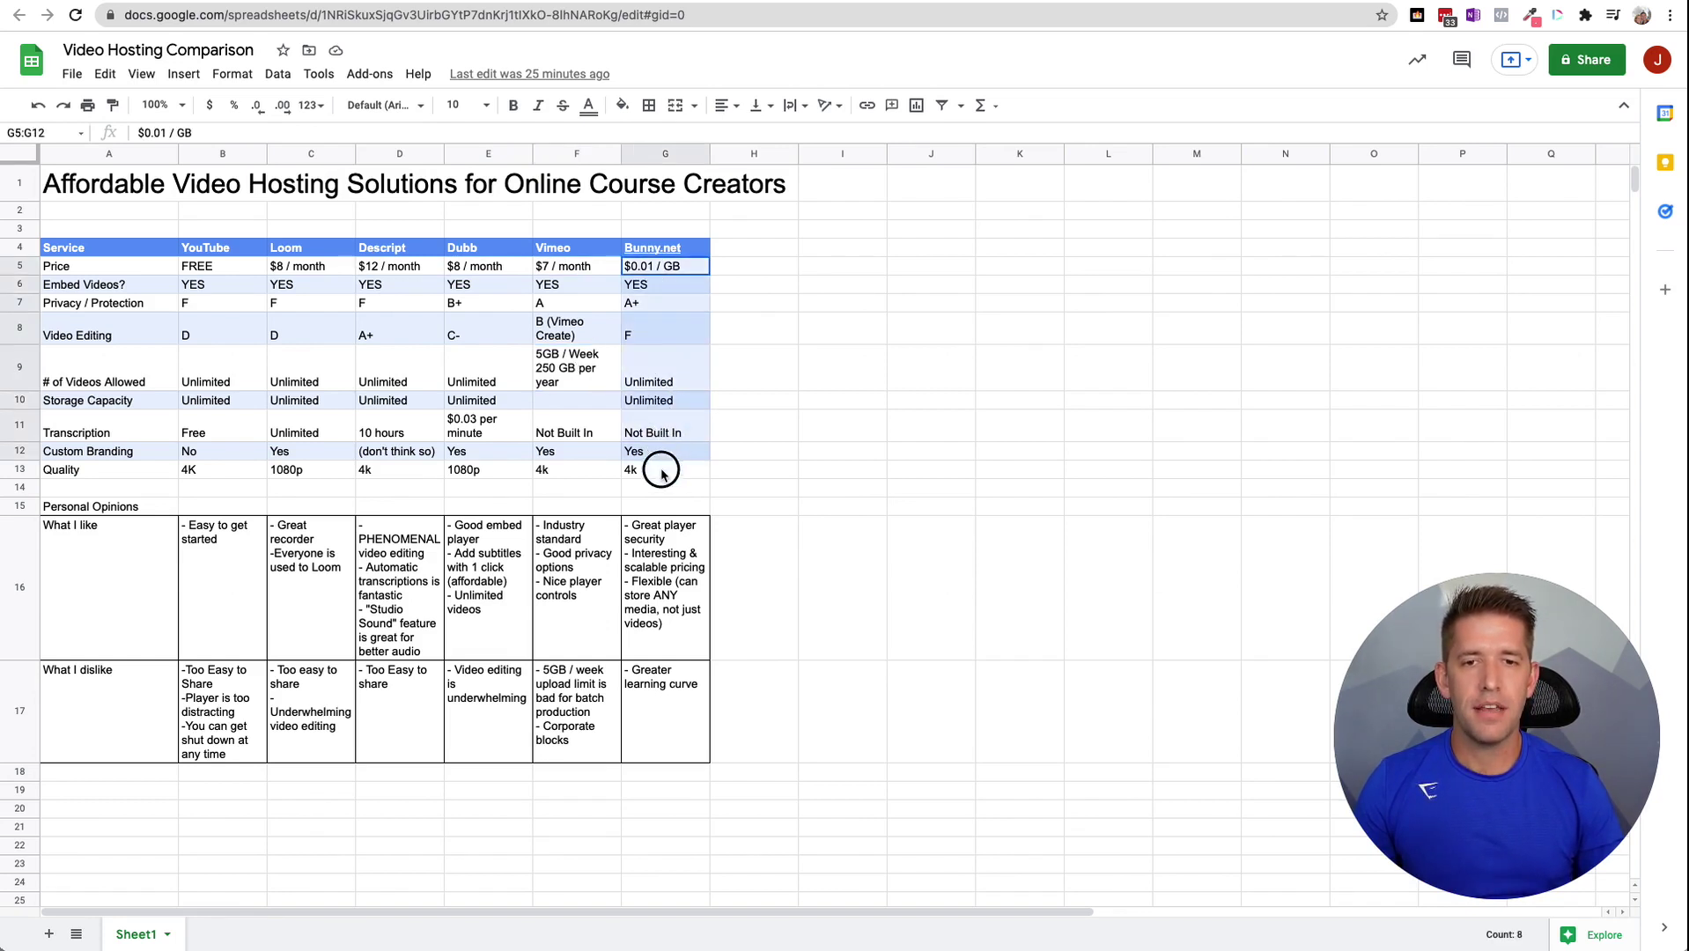
left_click(665, 473)
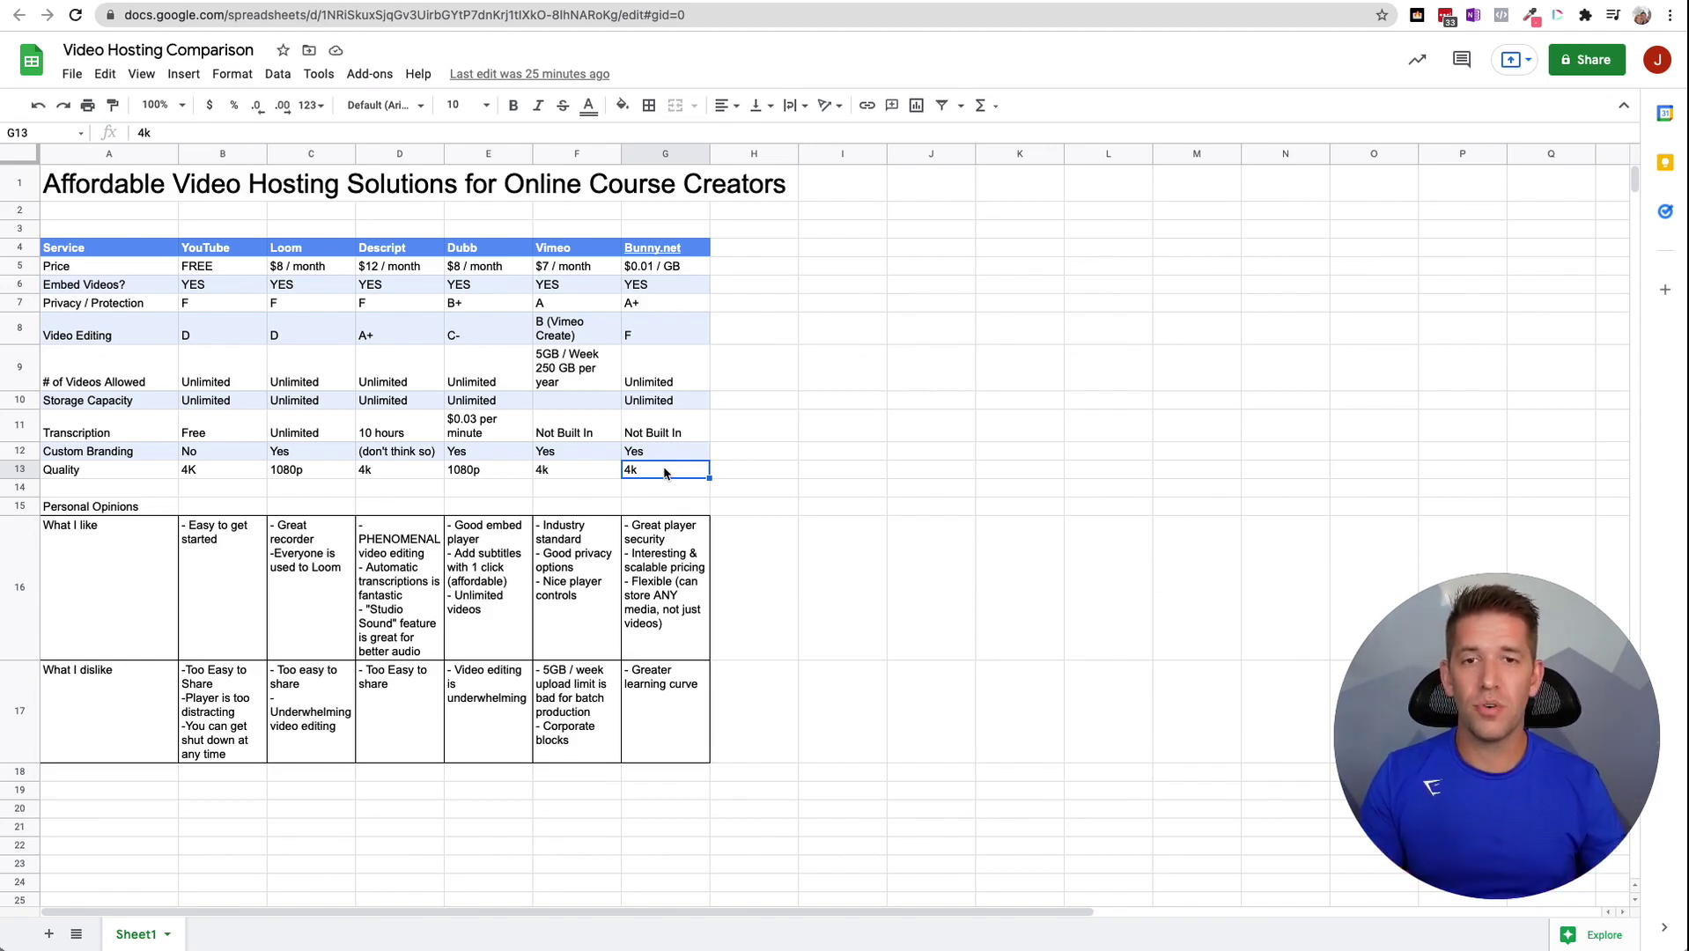
left_click_drag(385, 251, 388, 472)
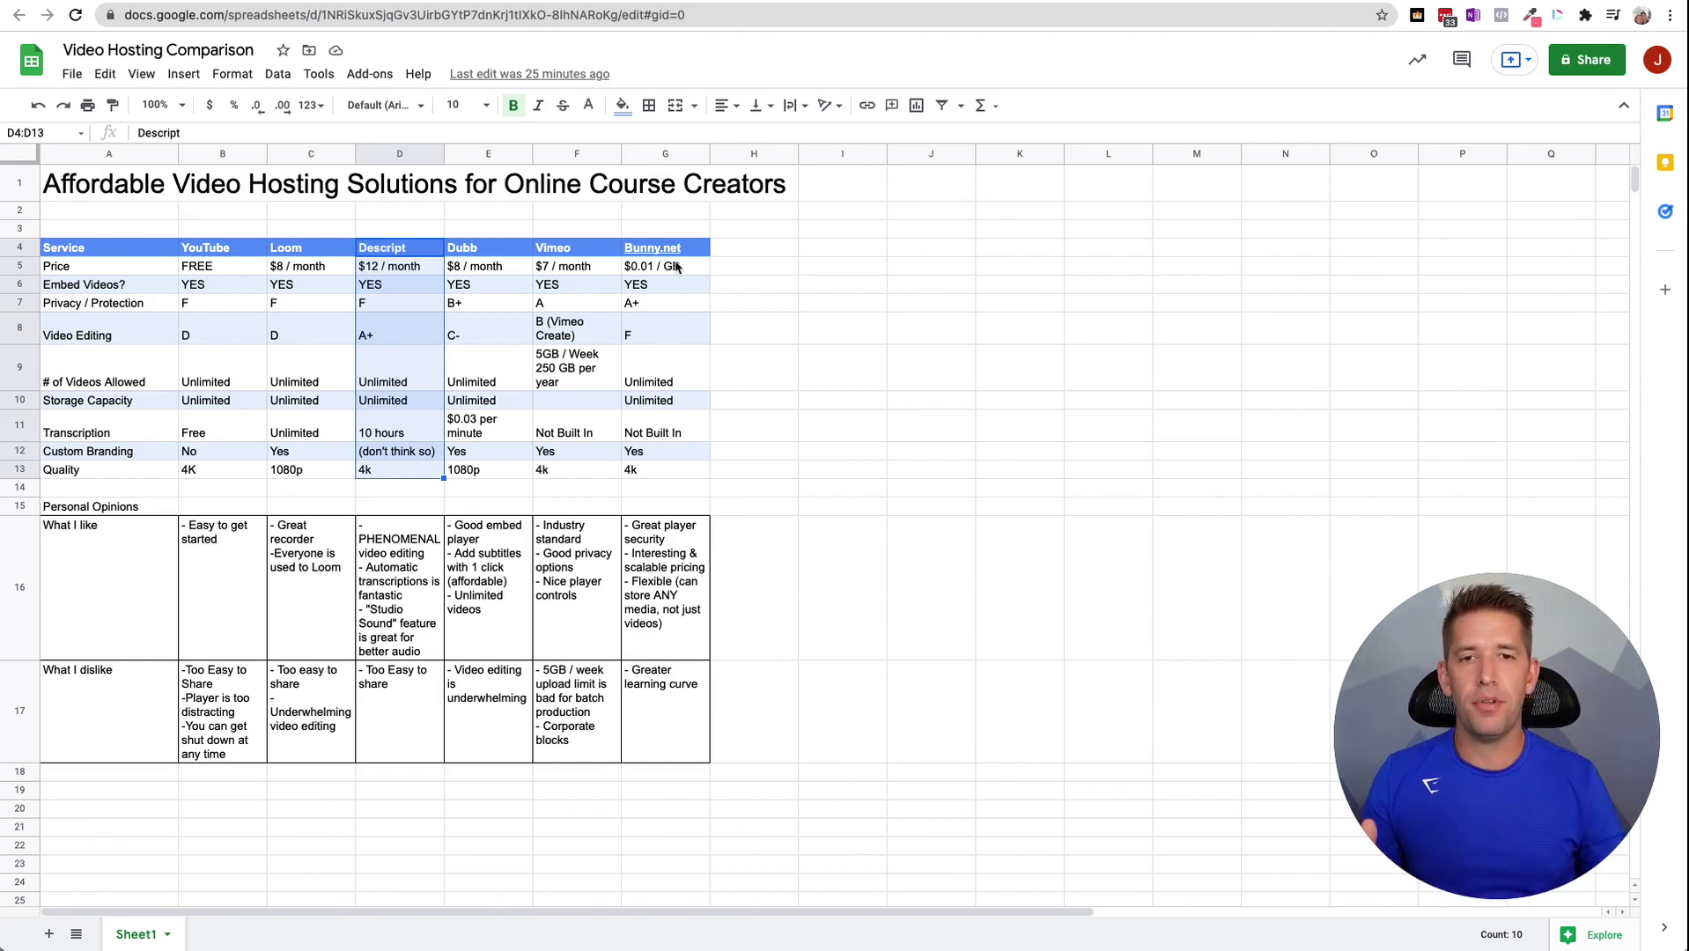
left_click_drag(671, 264, 664, 470)
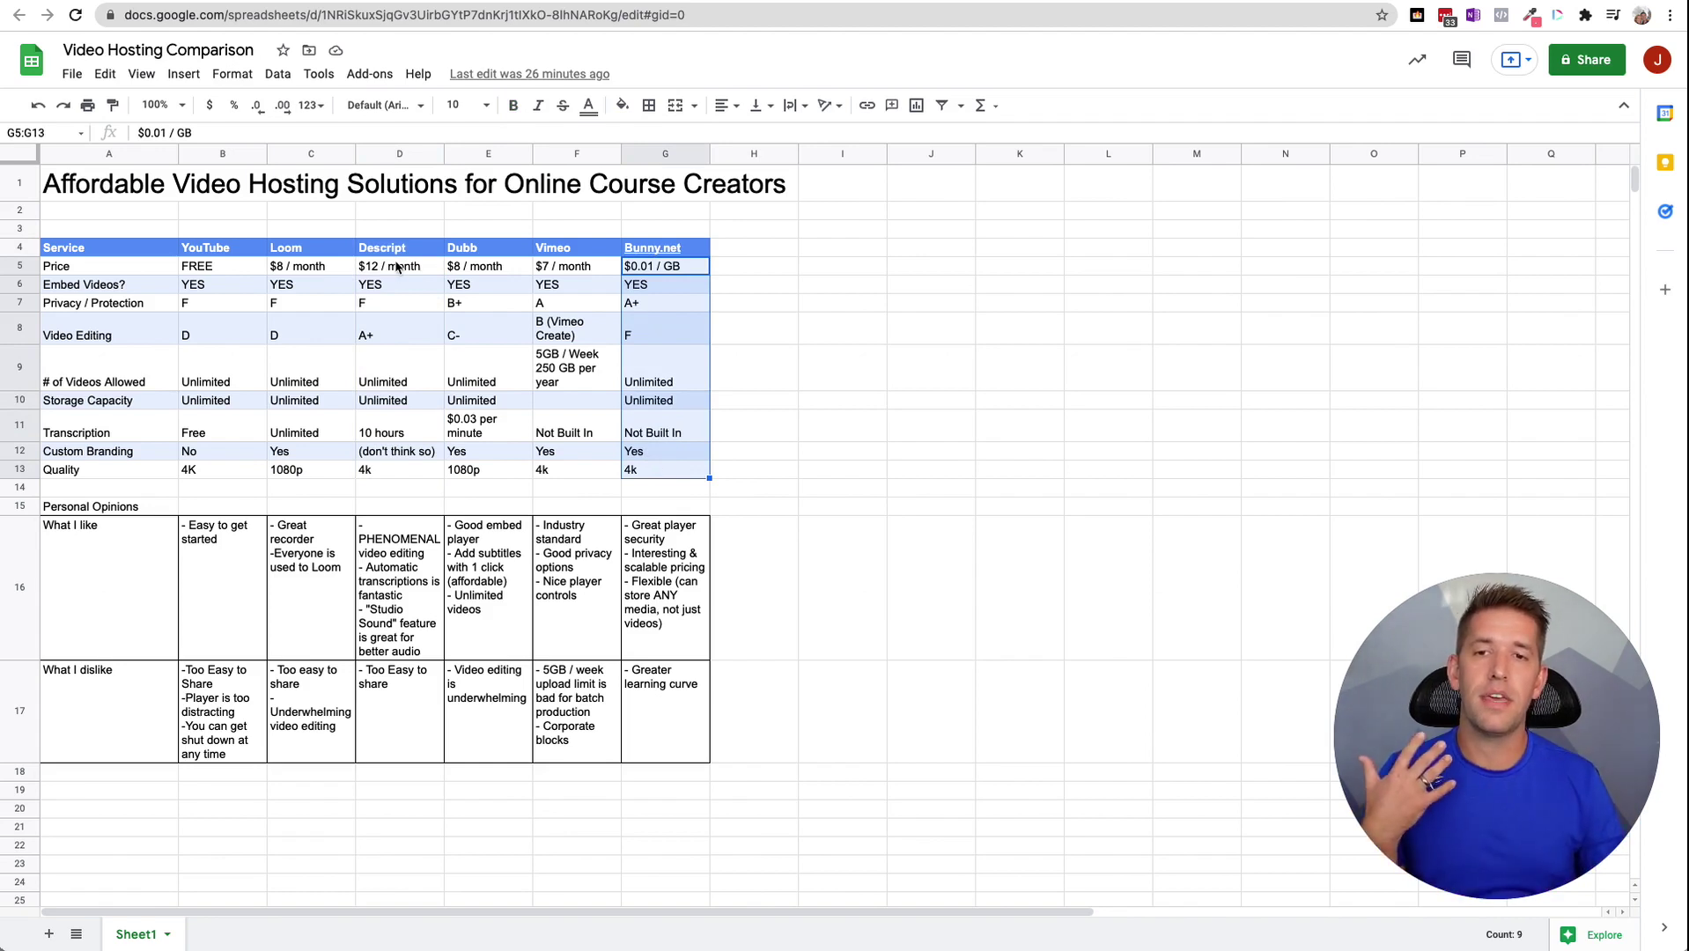
left_click_drag(396, 267, 388, 471)
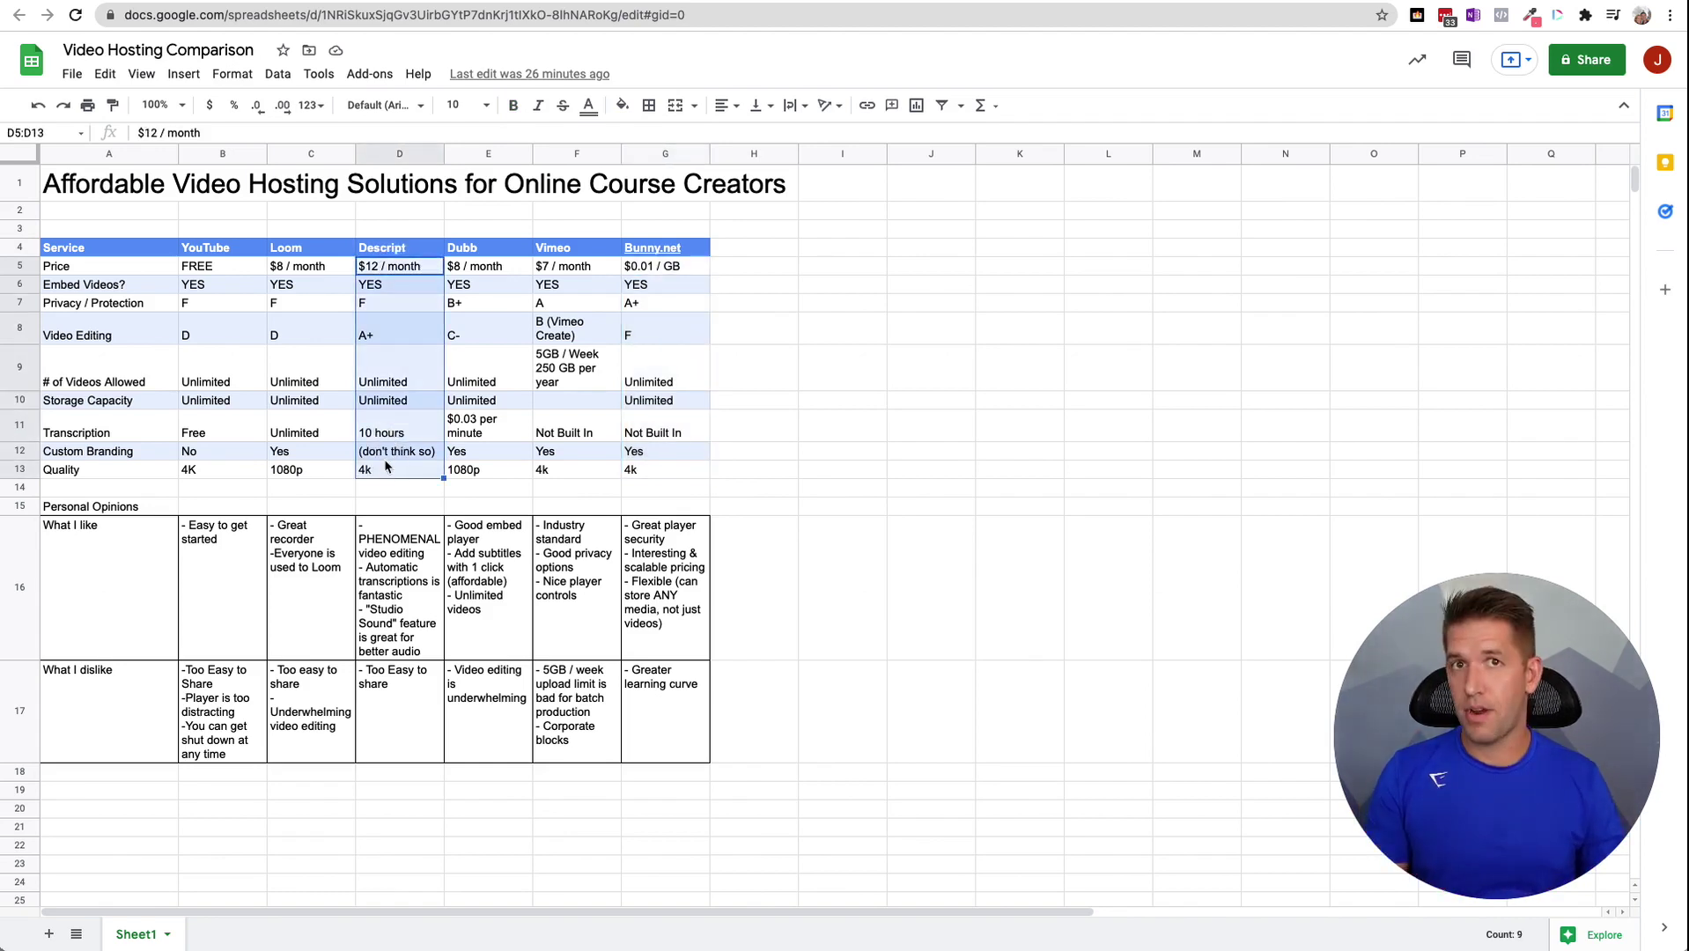
left_click(687, 368)
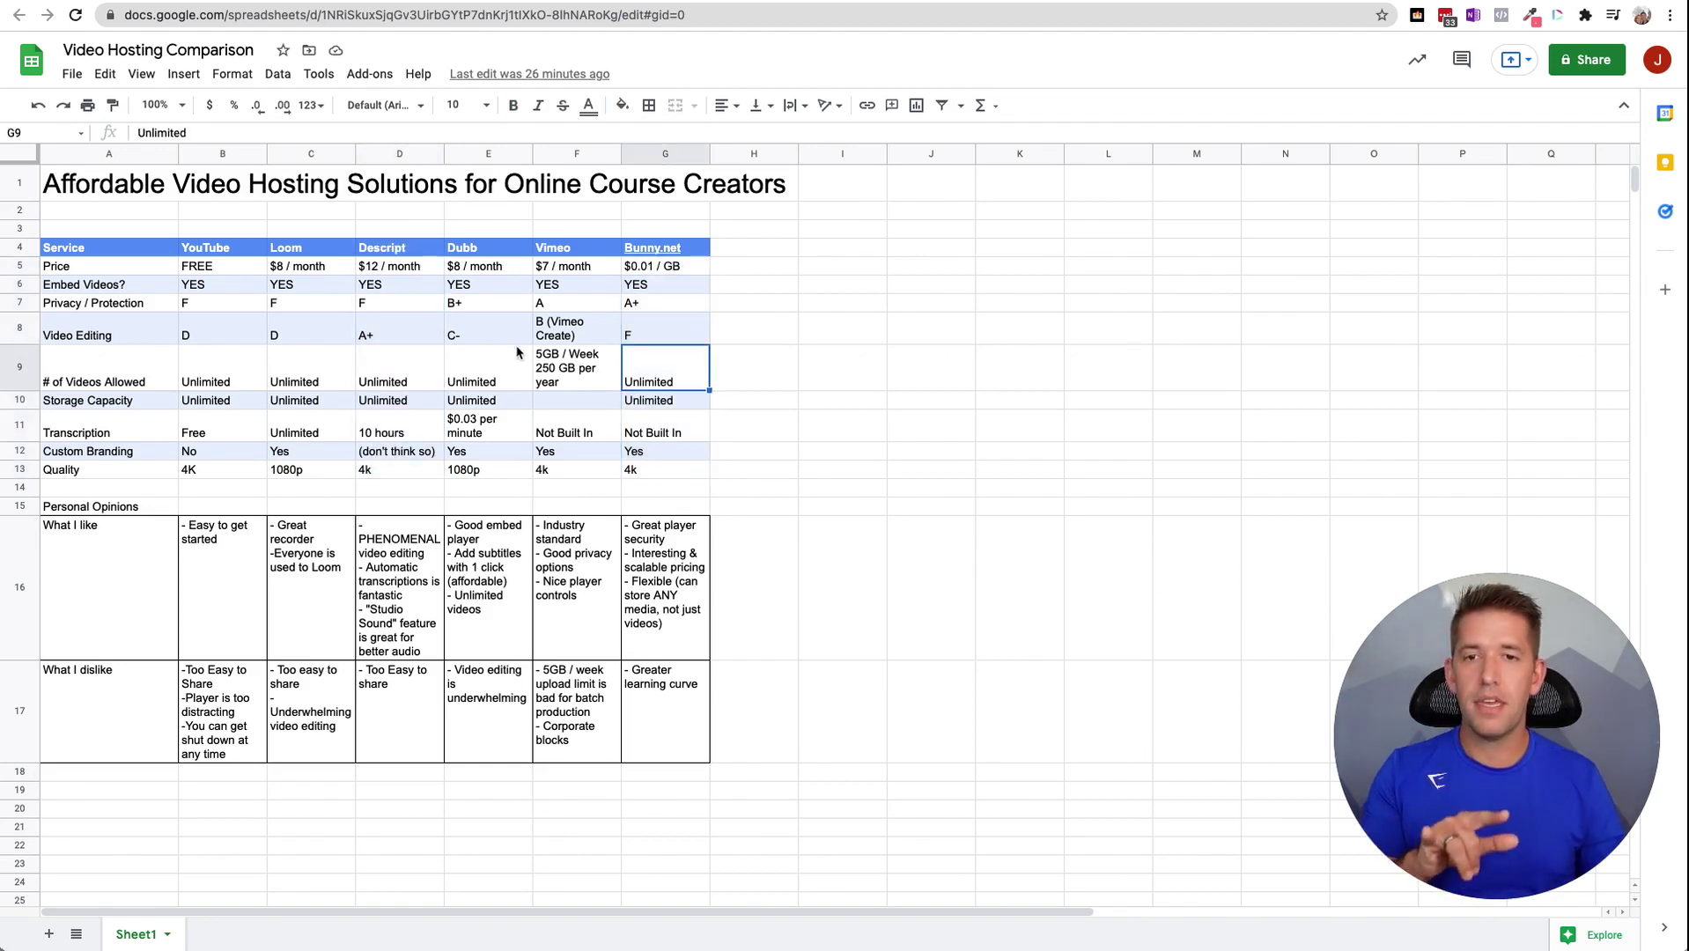
left_click(413, 267)
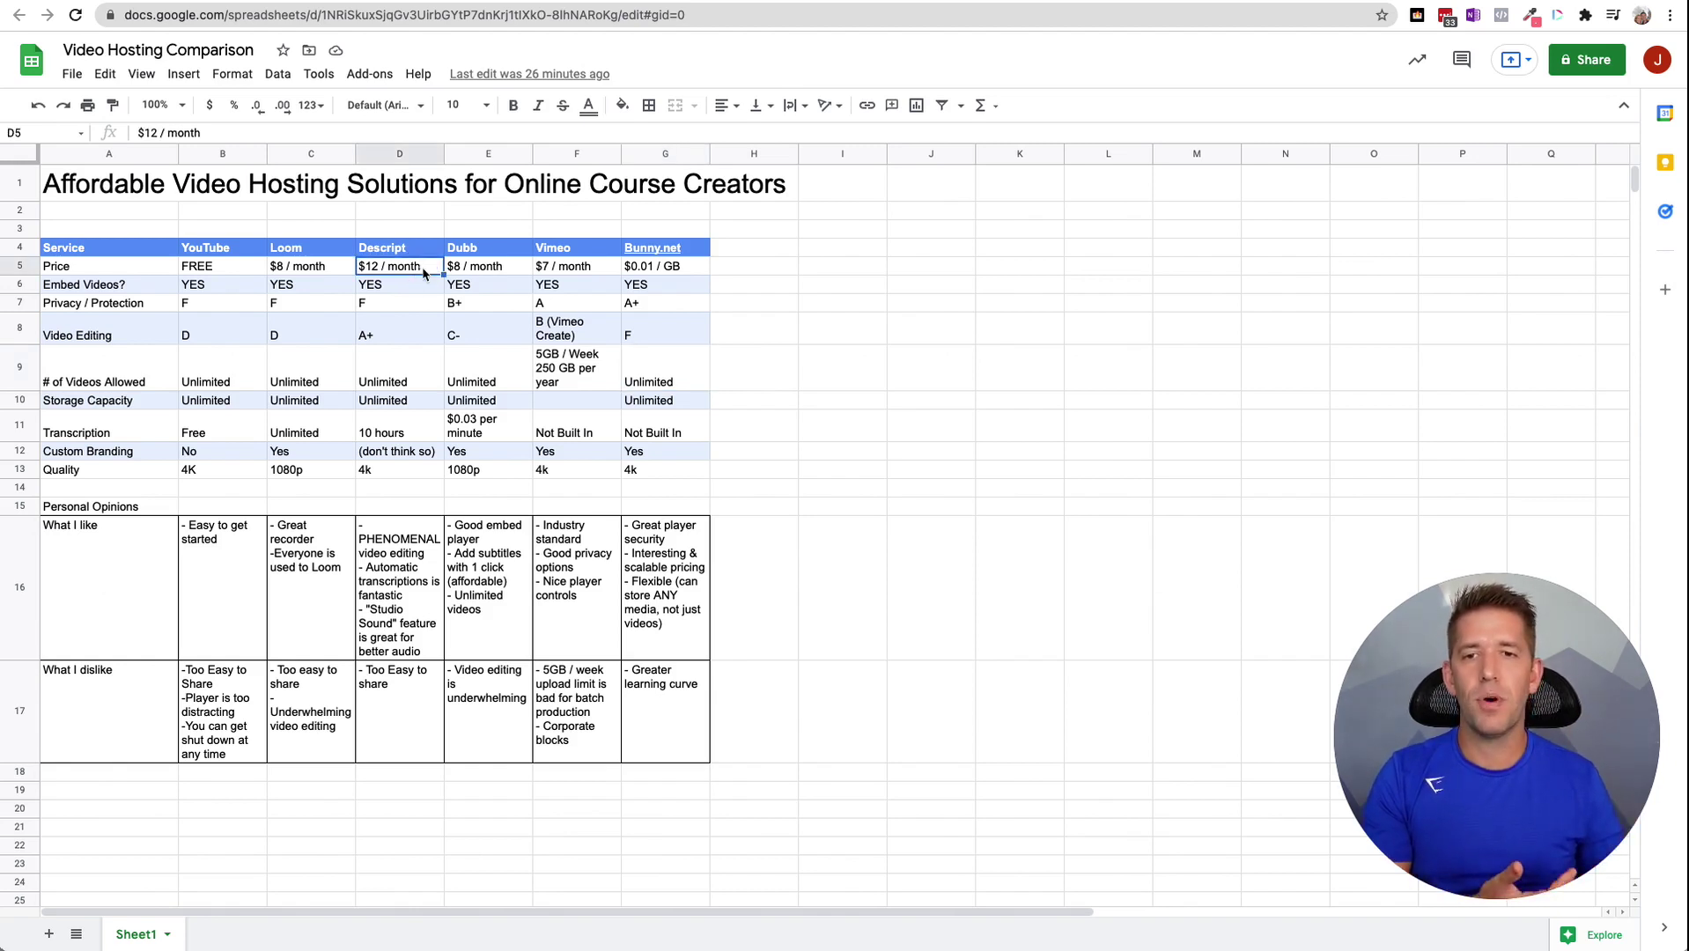
left_click(525, 269)
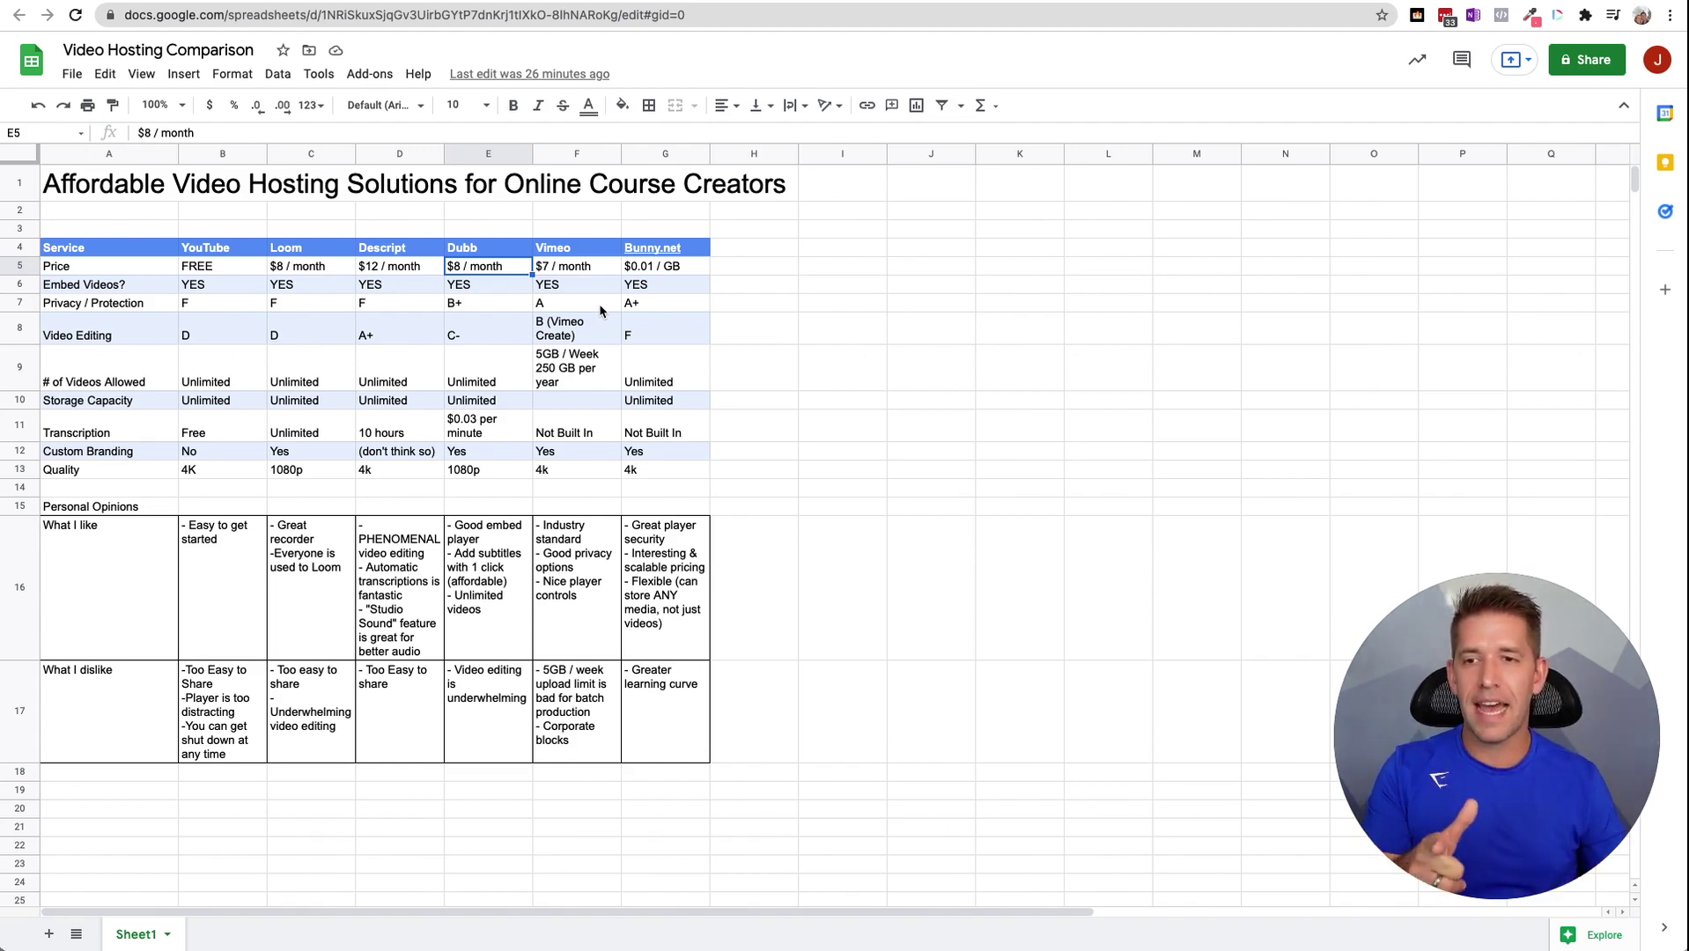
left_click_drag(214, 330, 669, 335)
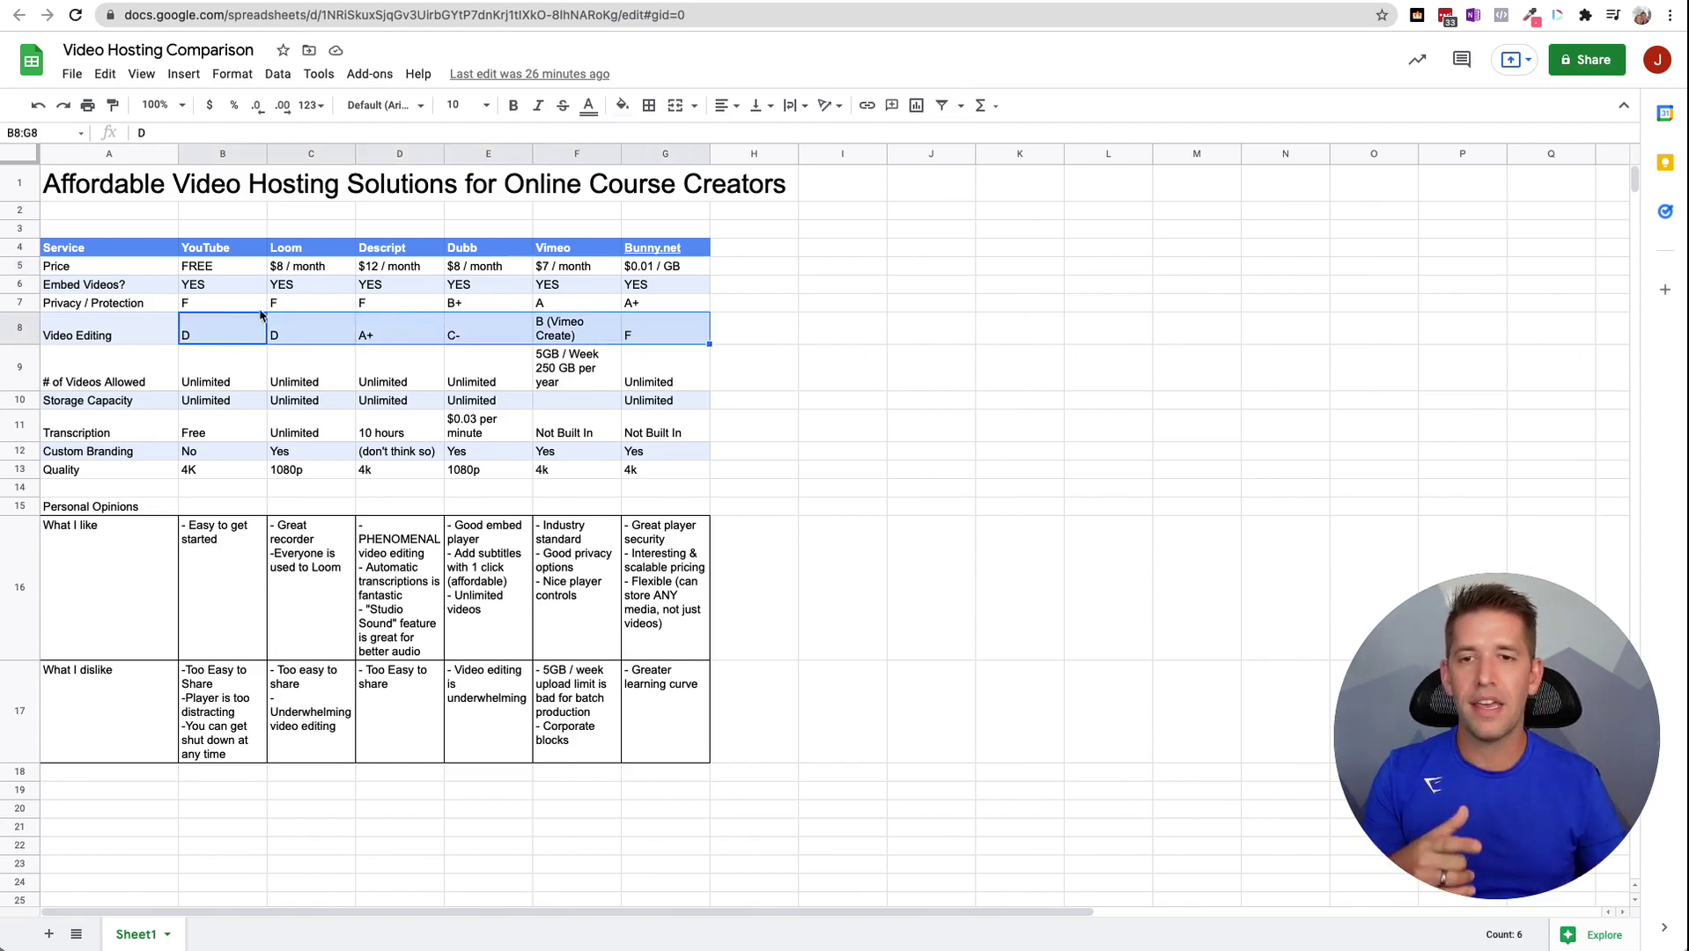
left_click_drag(261, 308, 633, 309)
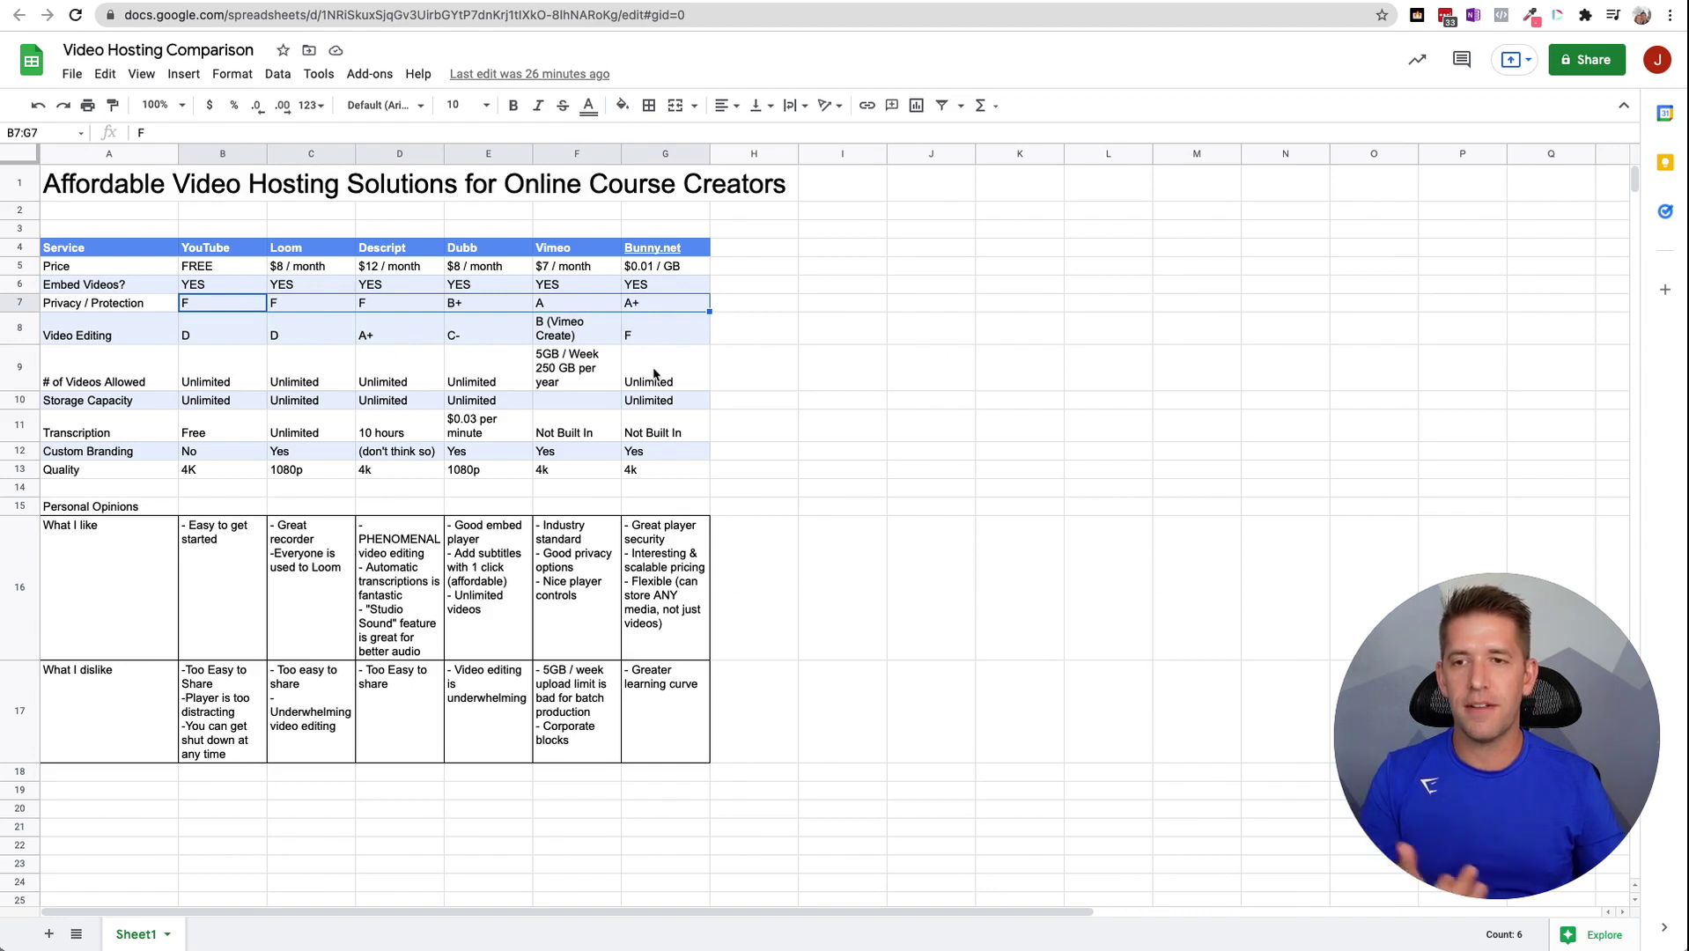
left_click(782, 370)
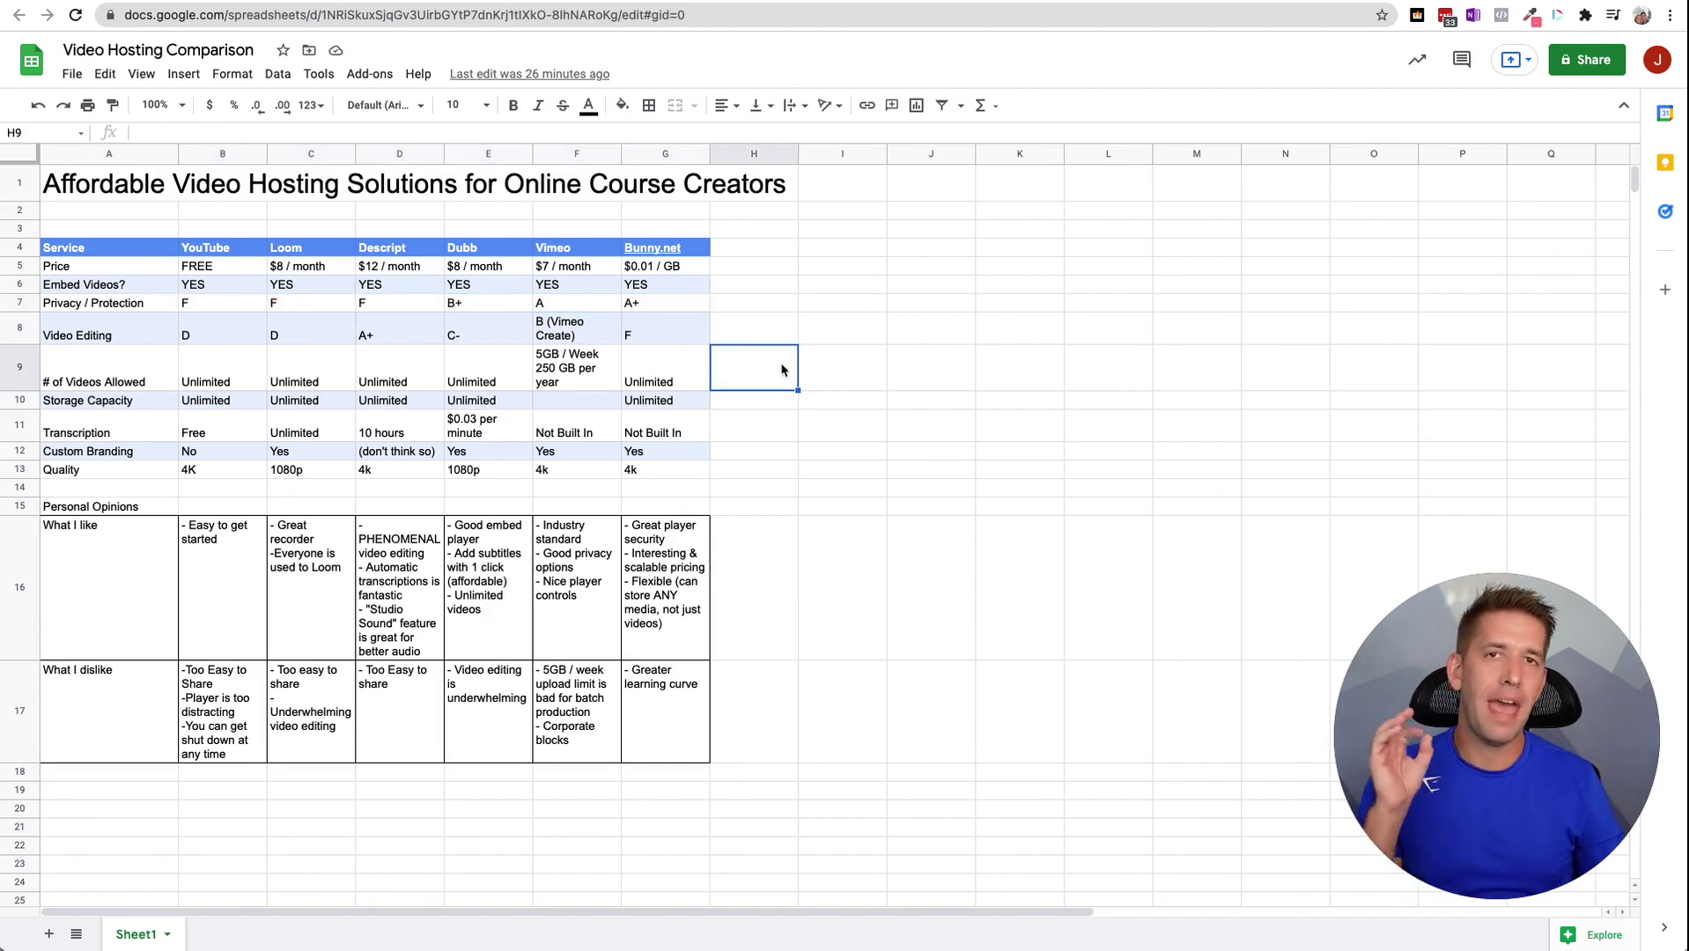